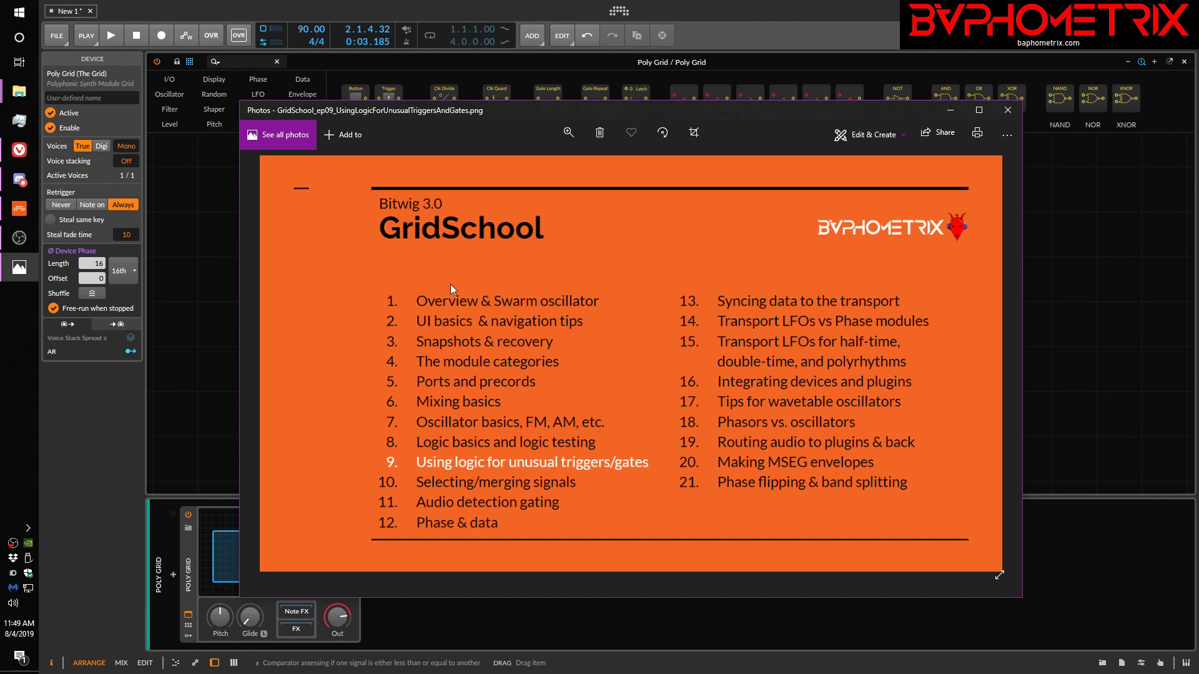
Switch to the web browser, view the GridSchool playlist and the Polarity Music videos page, and return to Bitwig Studio.
click(19, 149)
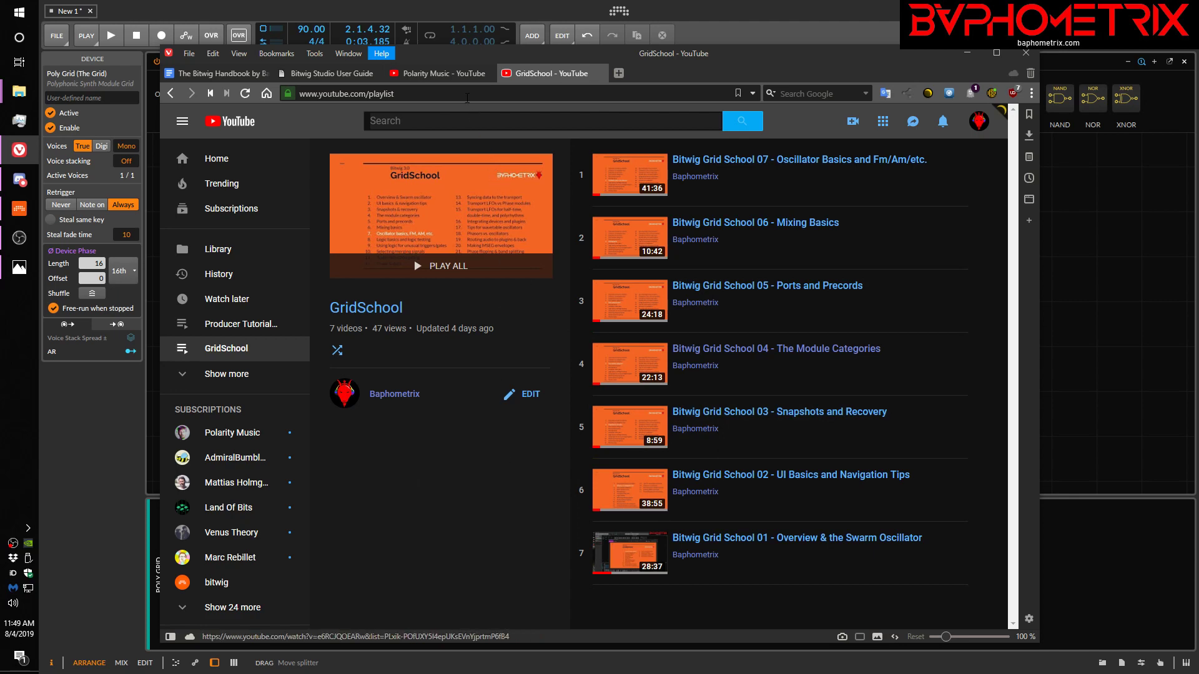
click(463, 77)
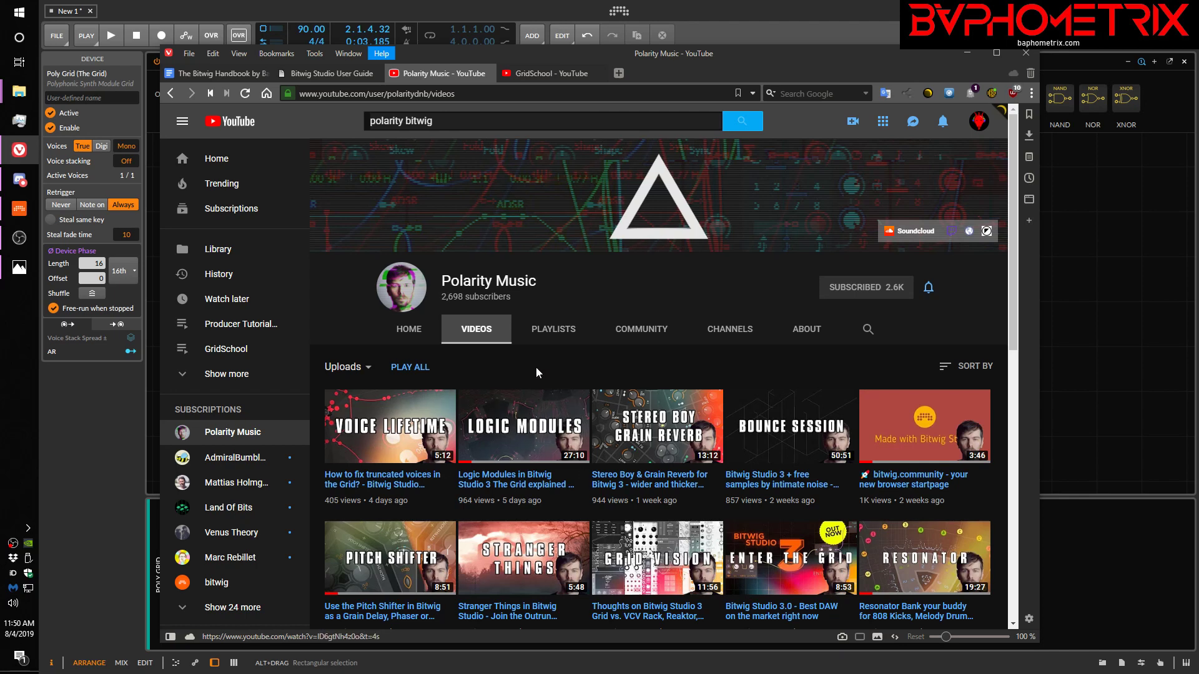
click(857, 18)
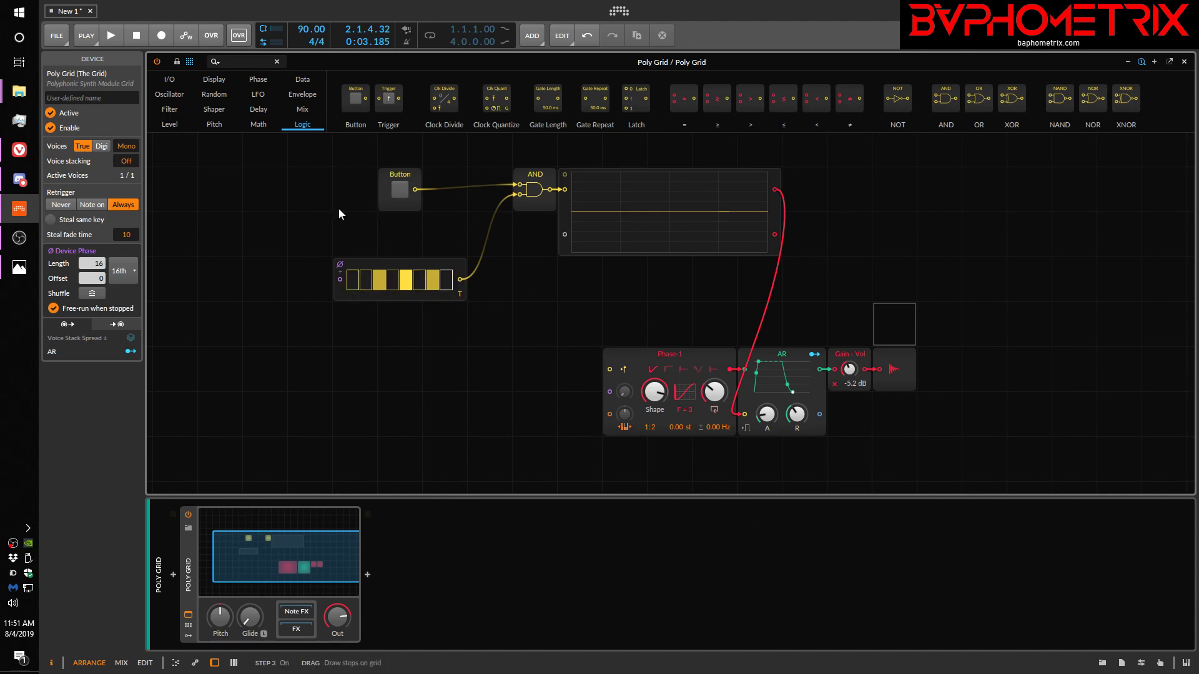
Turn Gates steps 1 and 2 on and step 3 off while auditioning the pattern with the Button module.
click(302, 79)
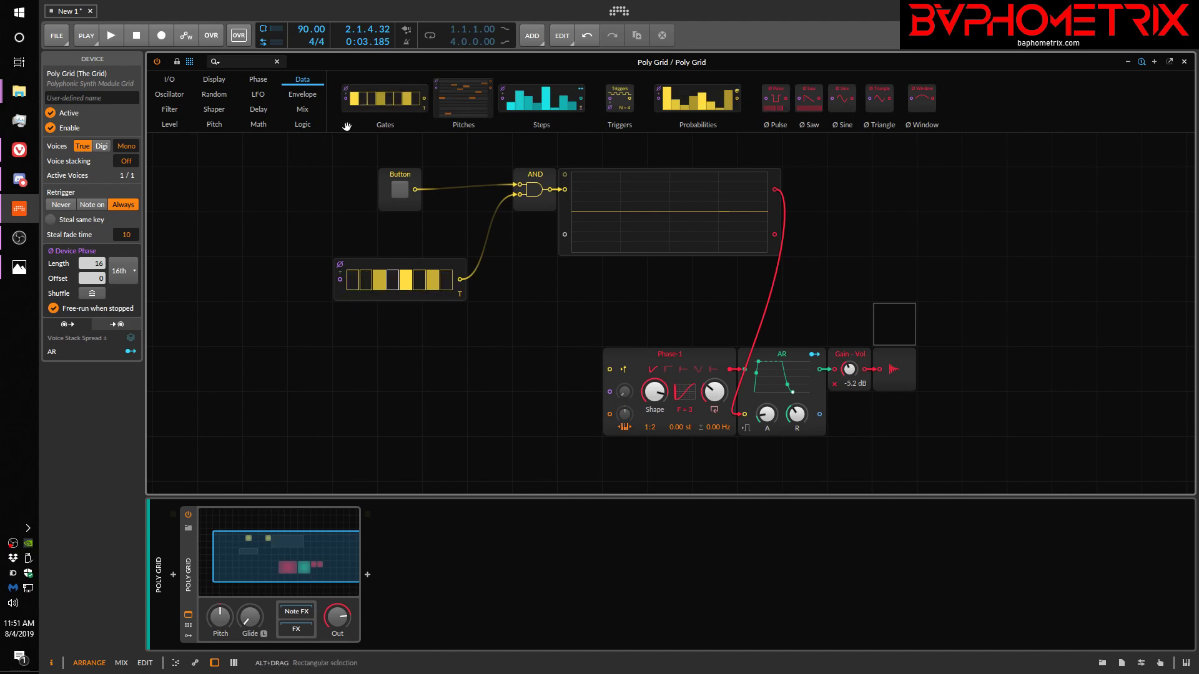
click(301, 126)
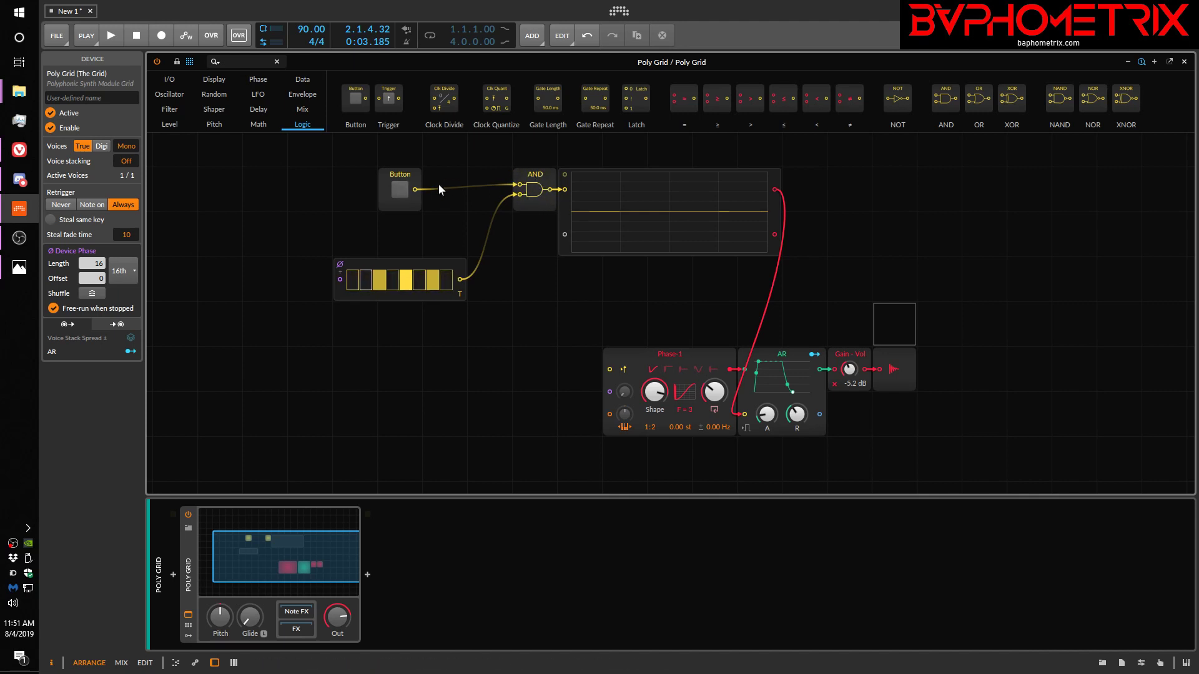
click(400, 189)
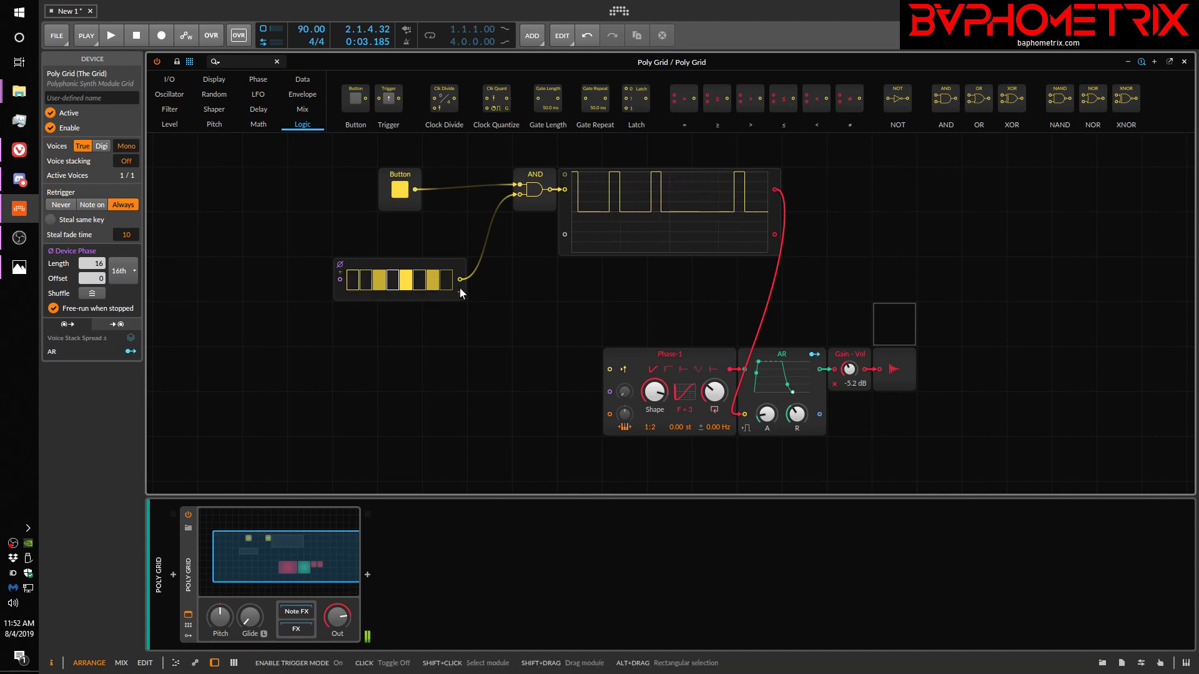
click(379, 279)
drag(353, 279, 371, 279)
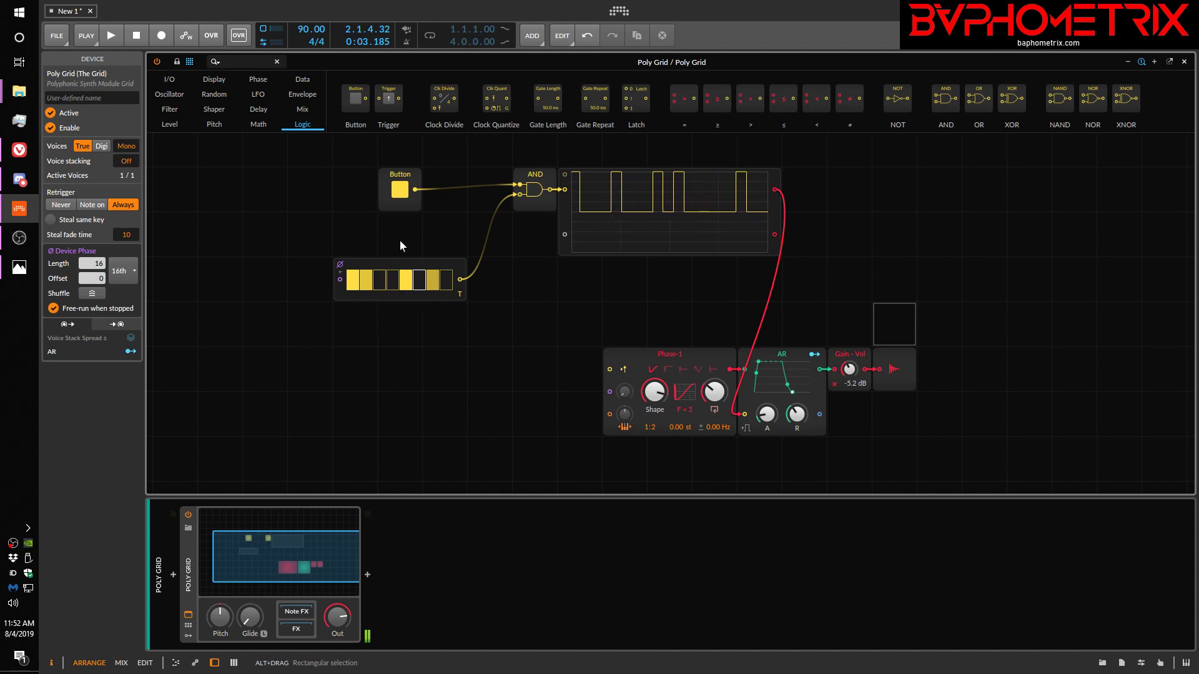
click(405, 192)
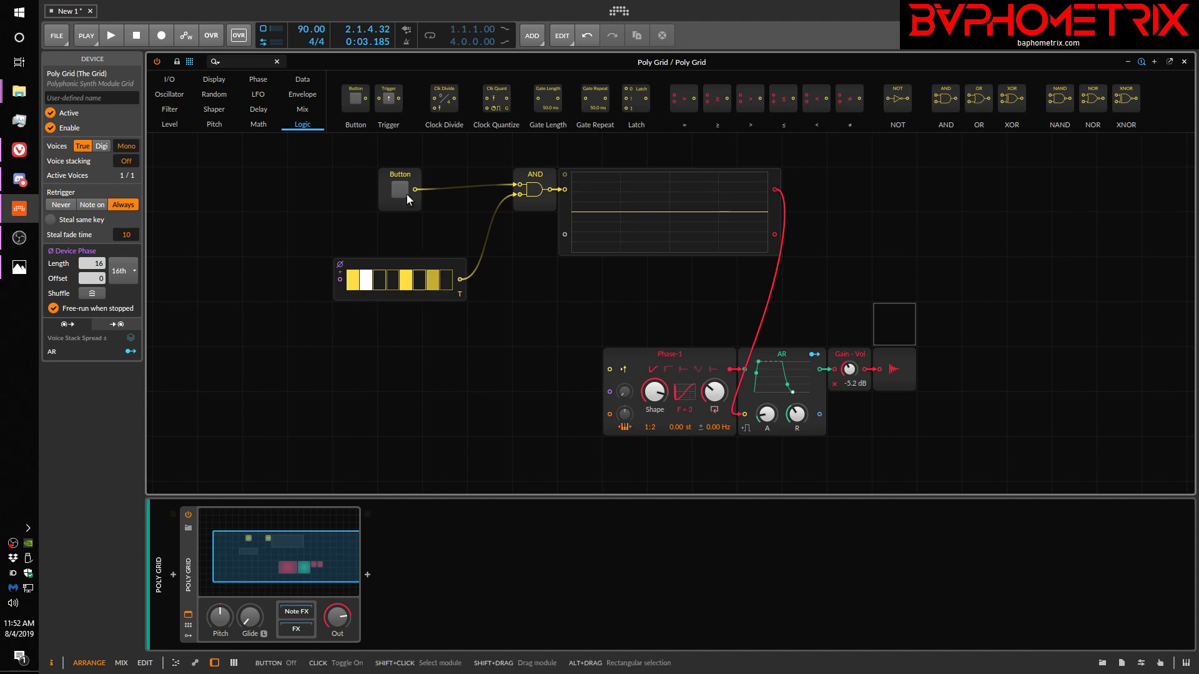
Show the Poly Grid's remote controls and add a new preset page in the Remote Controls Editor.
click(188, 627)
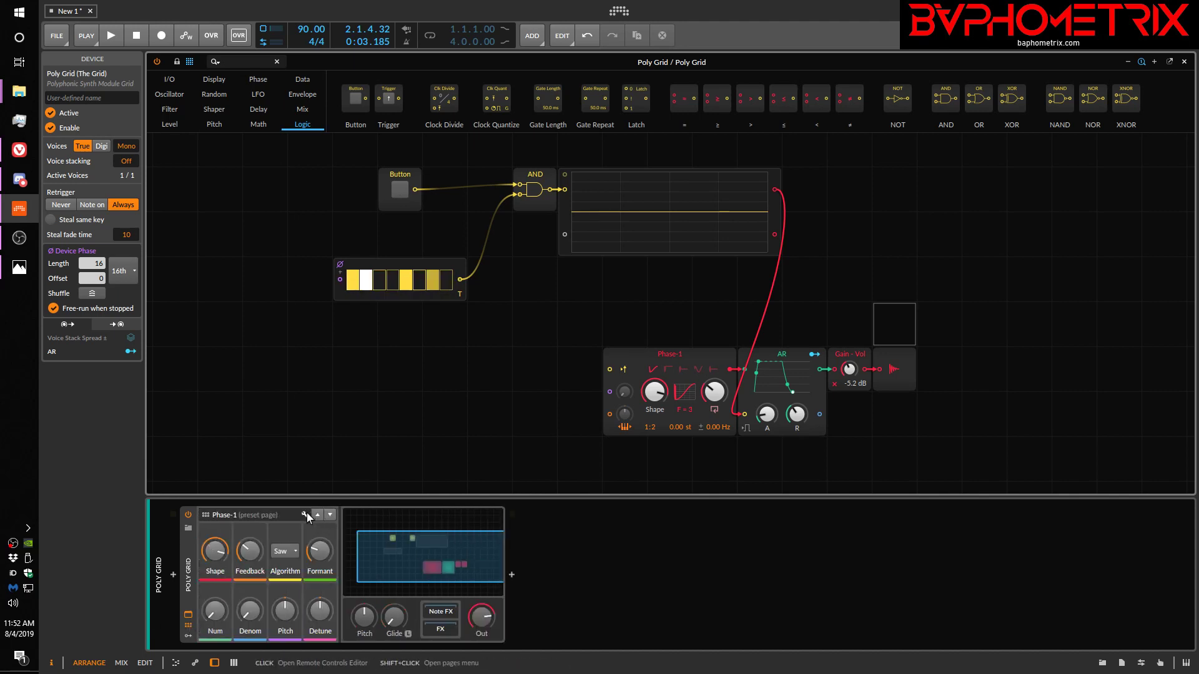
click(330, 513)
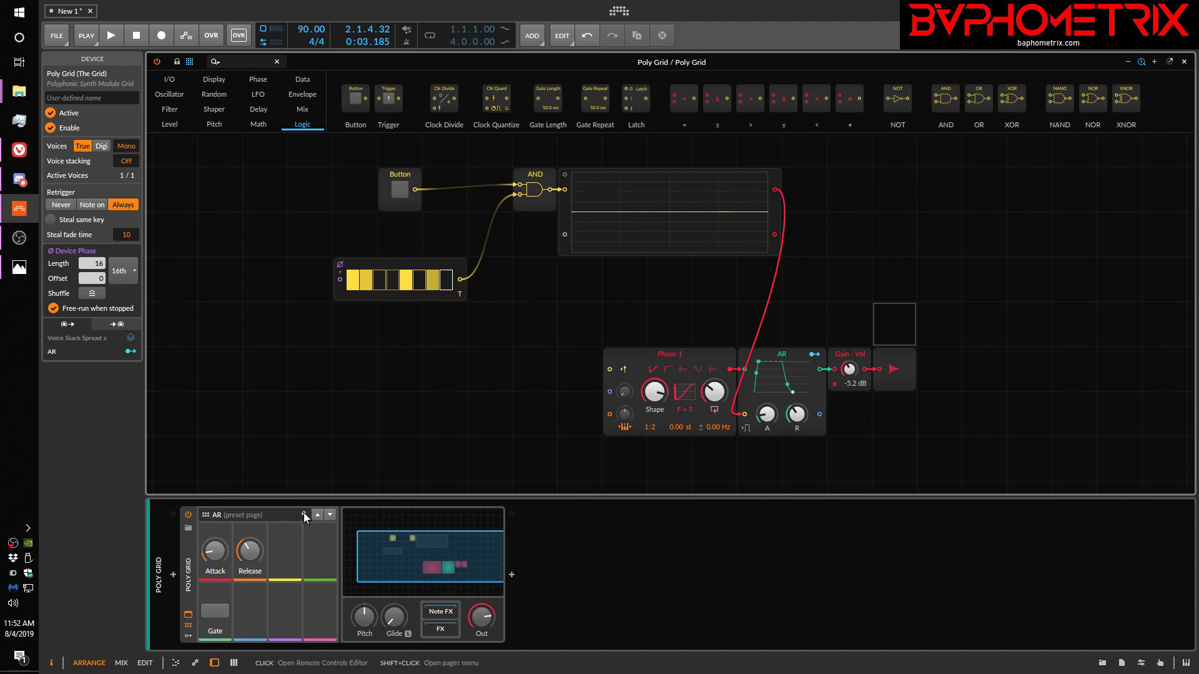
click(305, 515)
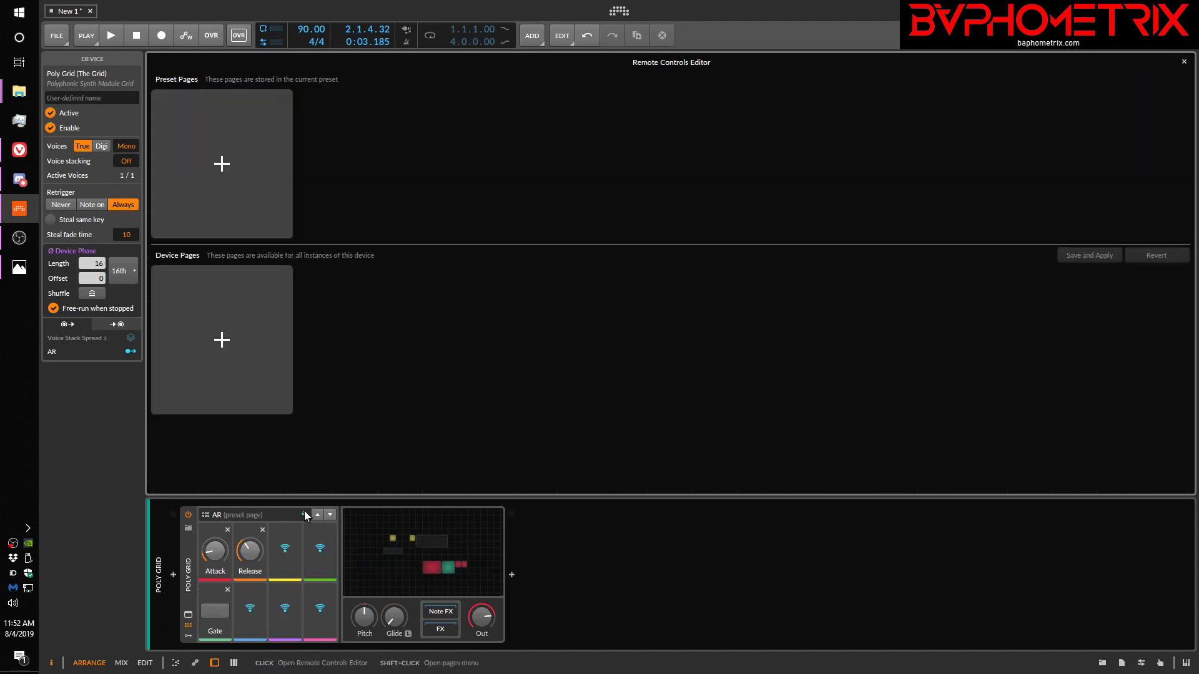
click(206, 156)
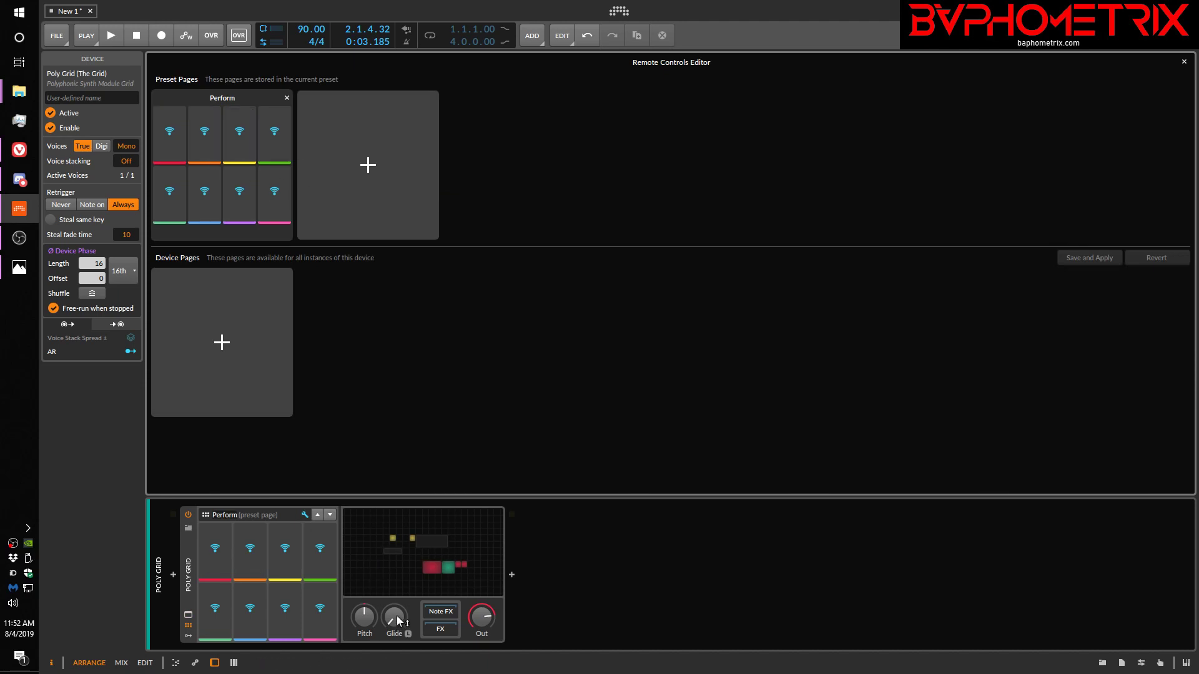
click(305, 514)
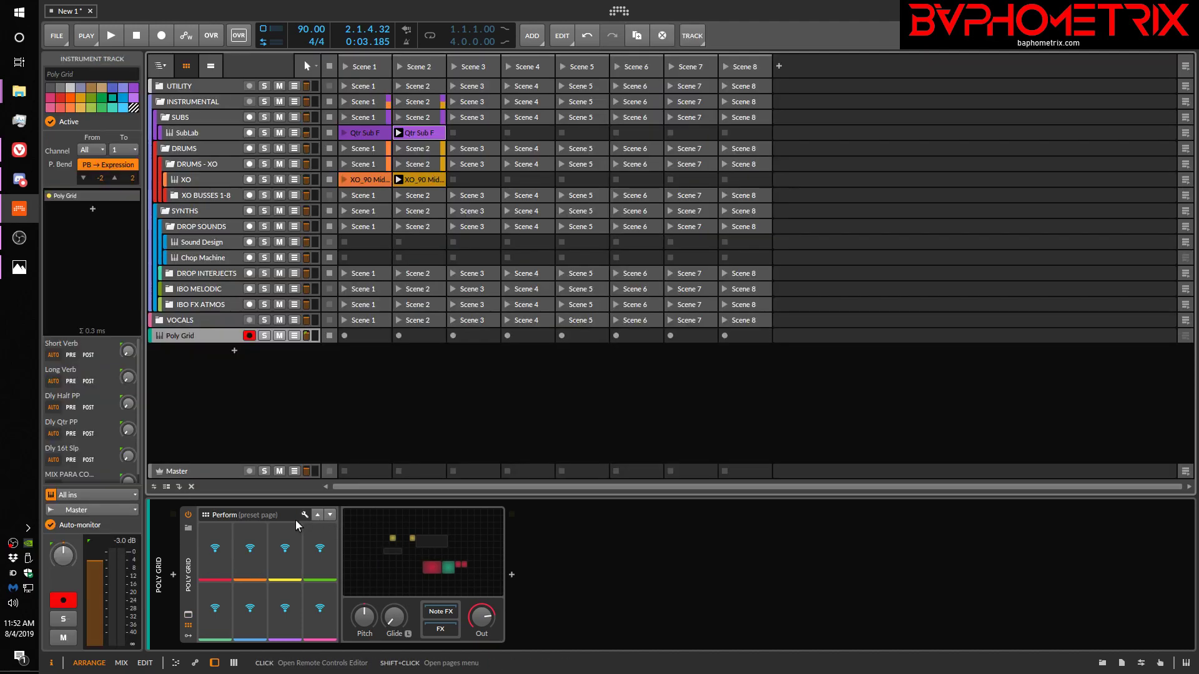
Reopen the grid patch and map the Button module to the first slot of the Perform page.
key(ctrl+Return)
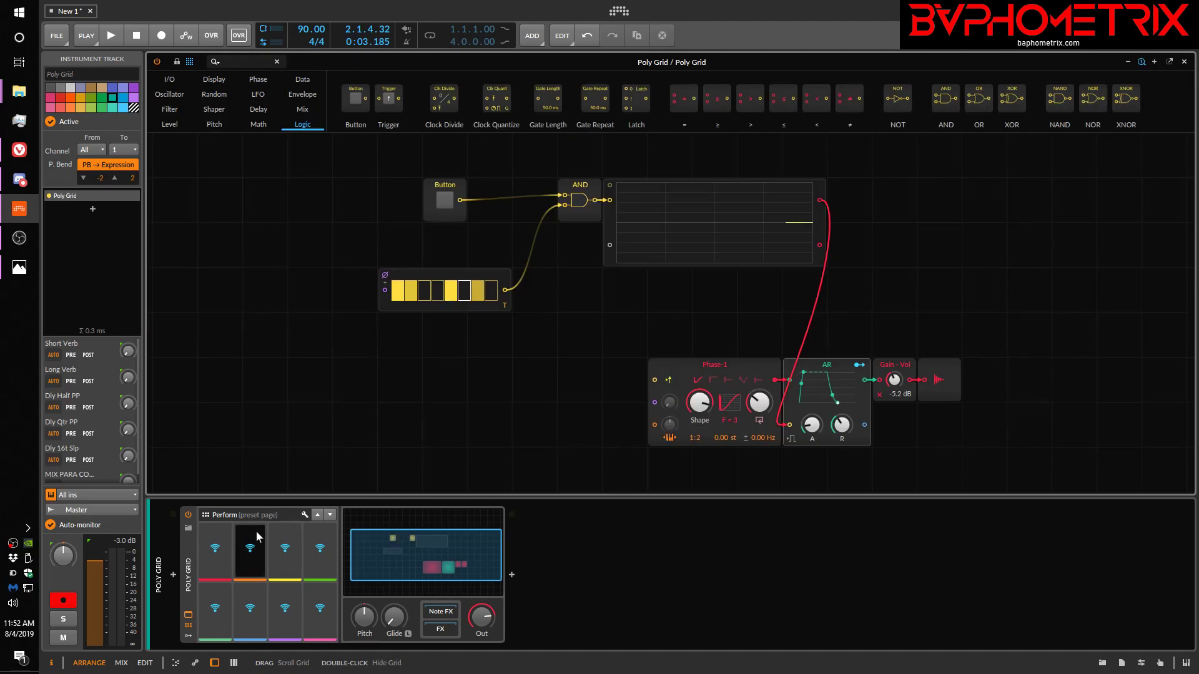
click(216, 550)
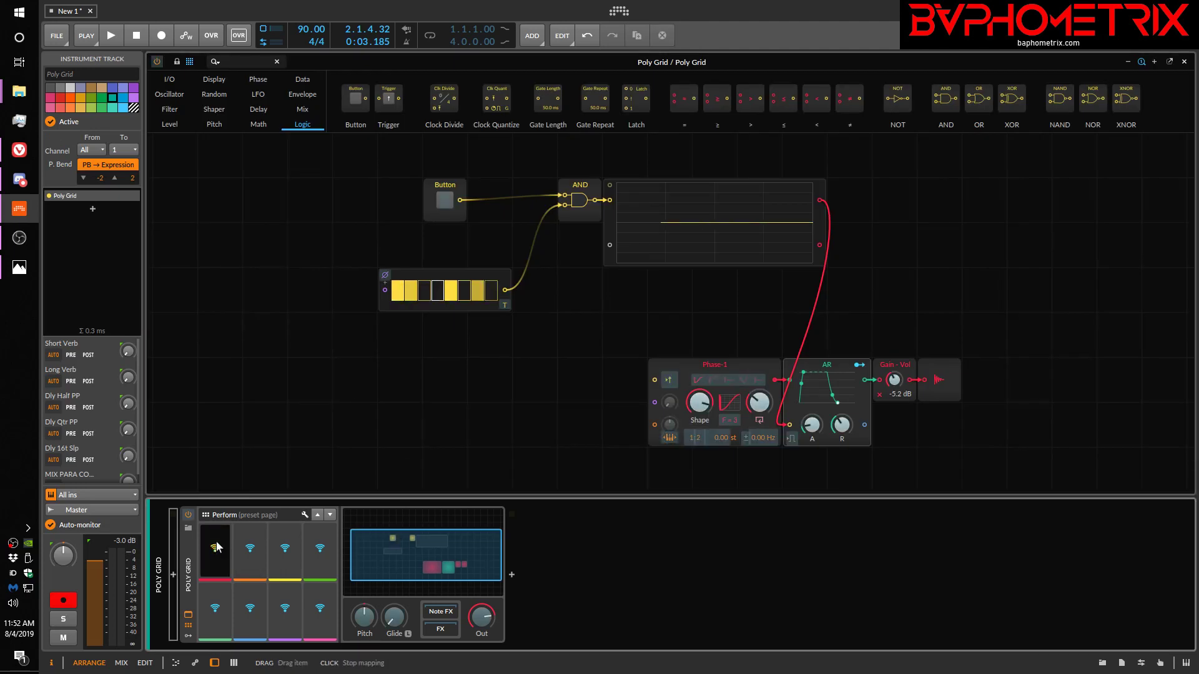
click(443, 201)
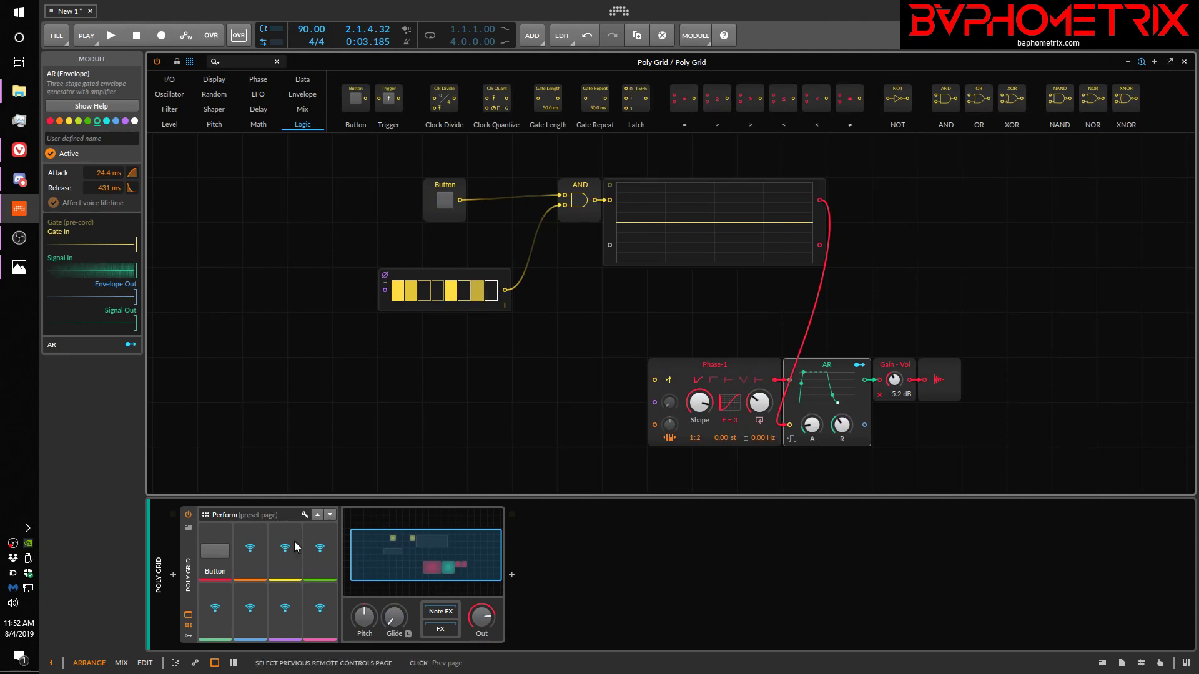
Test the mapped Button remote control by switching it on and off several times, leaving it off.
click(209, 551)
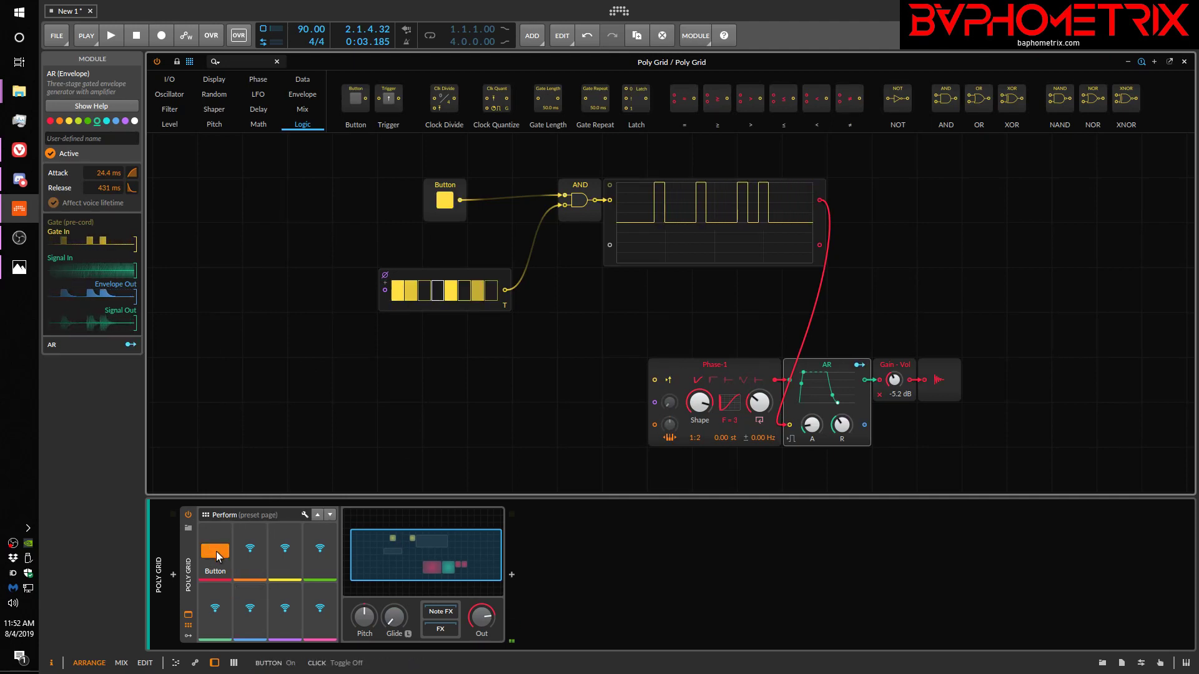
click(216, 552)
click(216, 553)
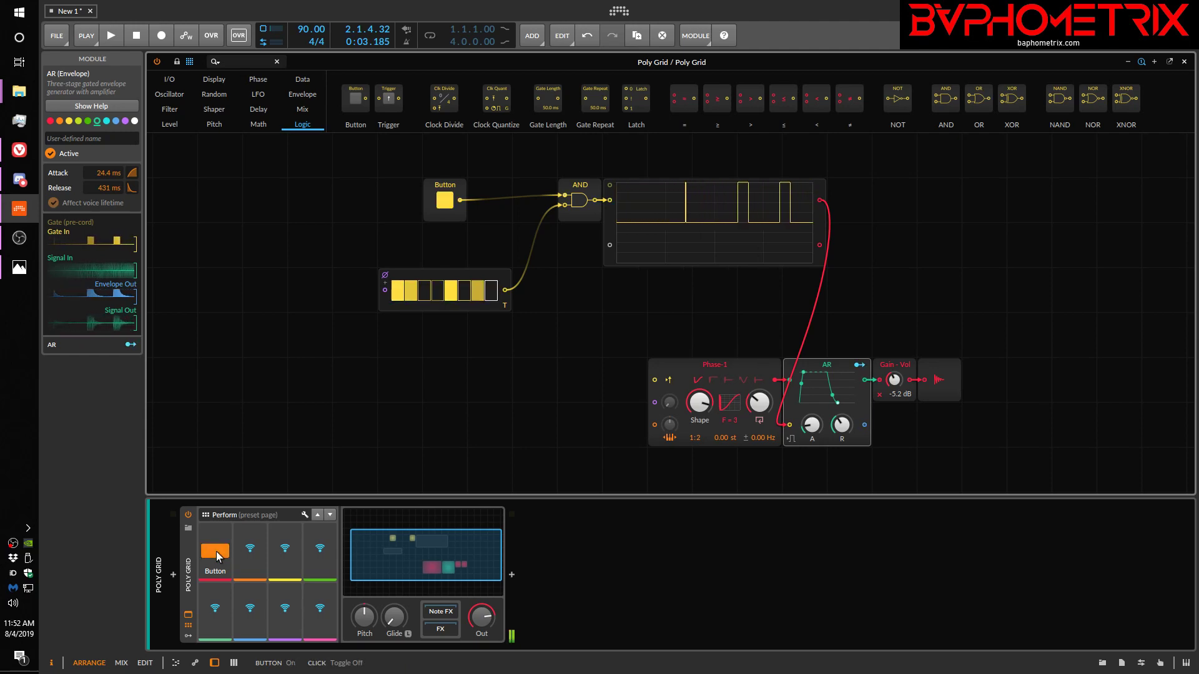
click(216, 552)
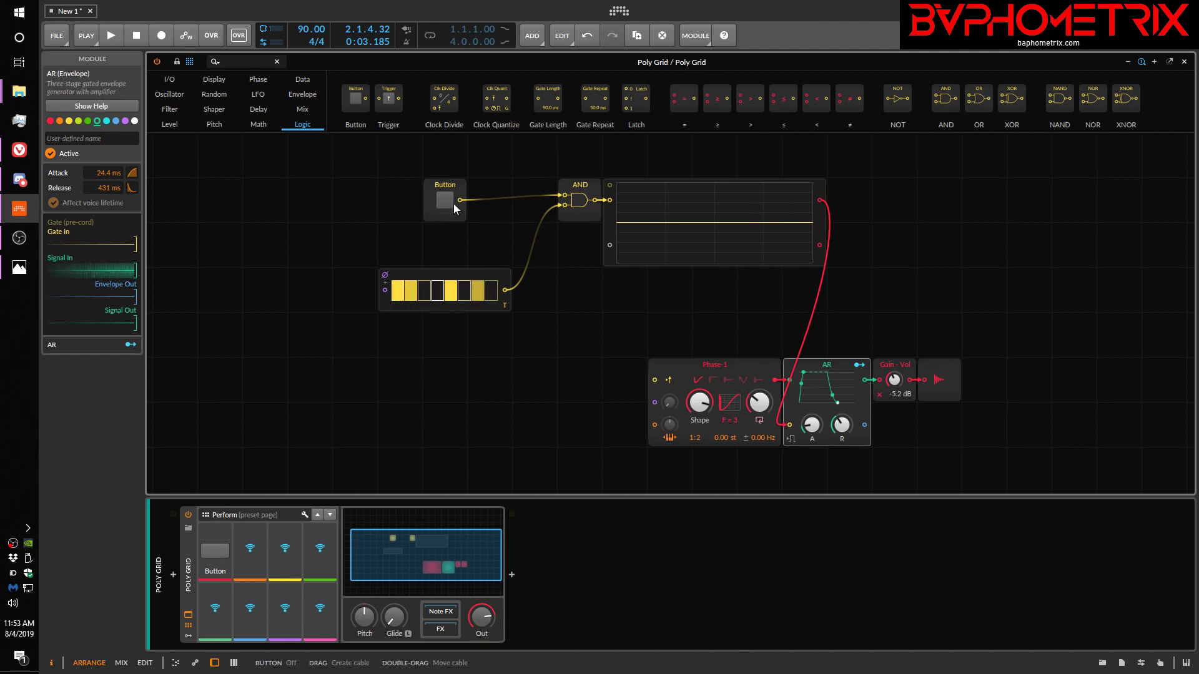
click(216, 551)
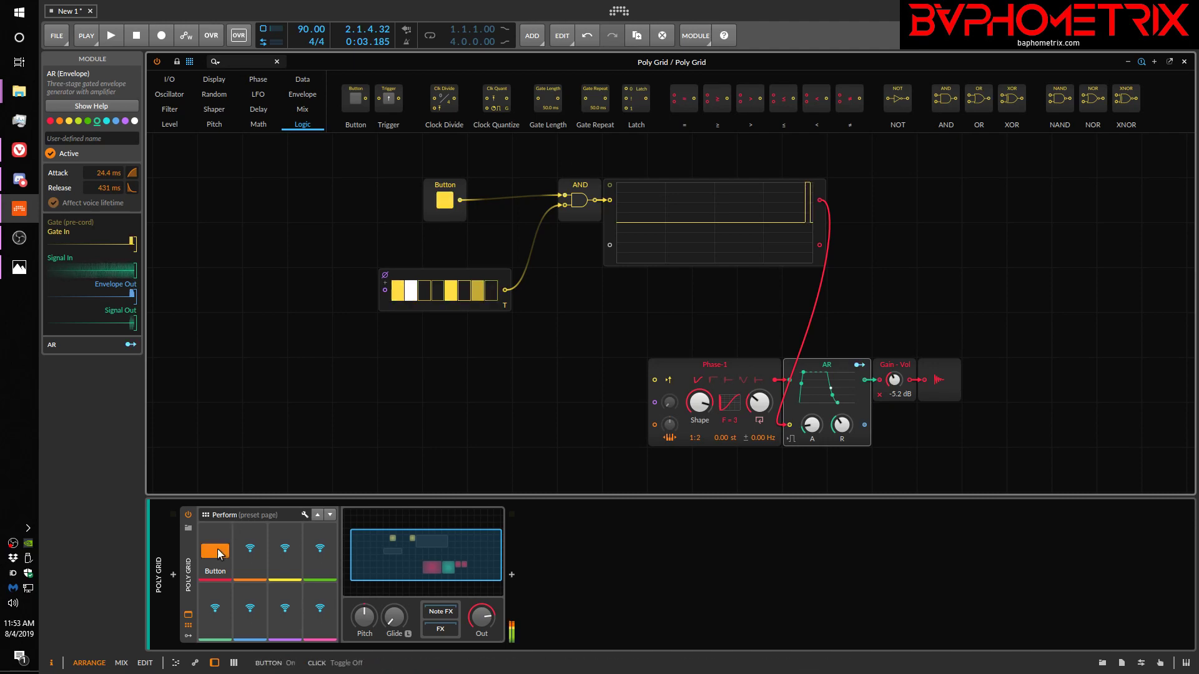
click(218, 551)
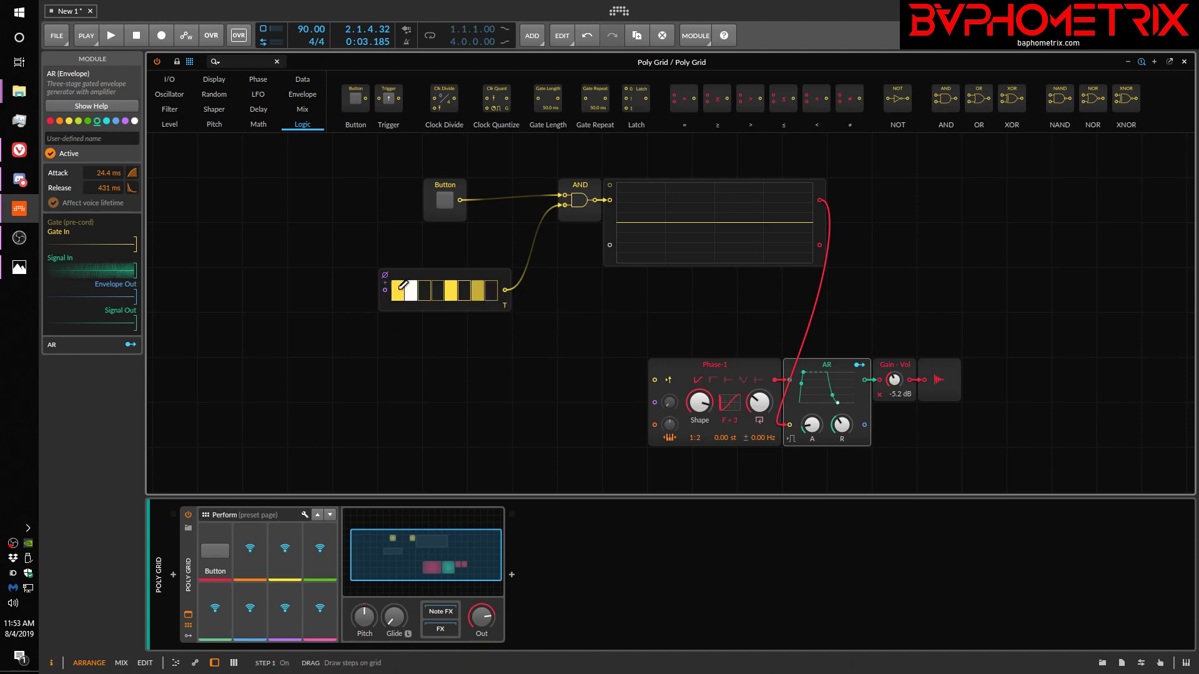
Turn on steps 3, 4, 6 and 8 in the Gates module to fill its eight-step pattern.
click(430, 289)
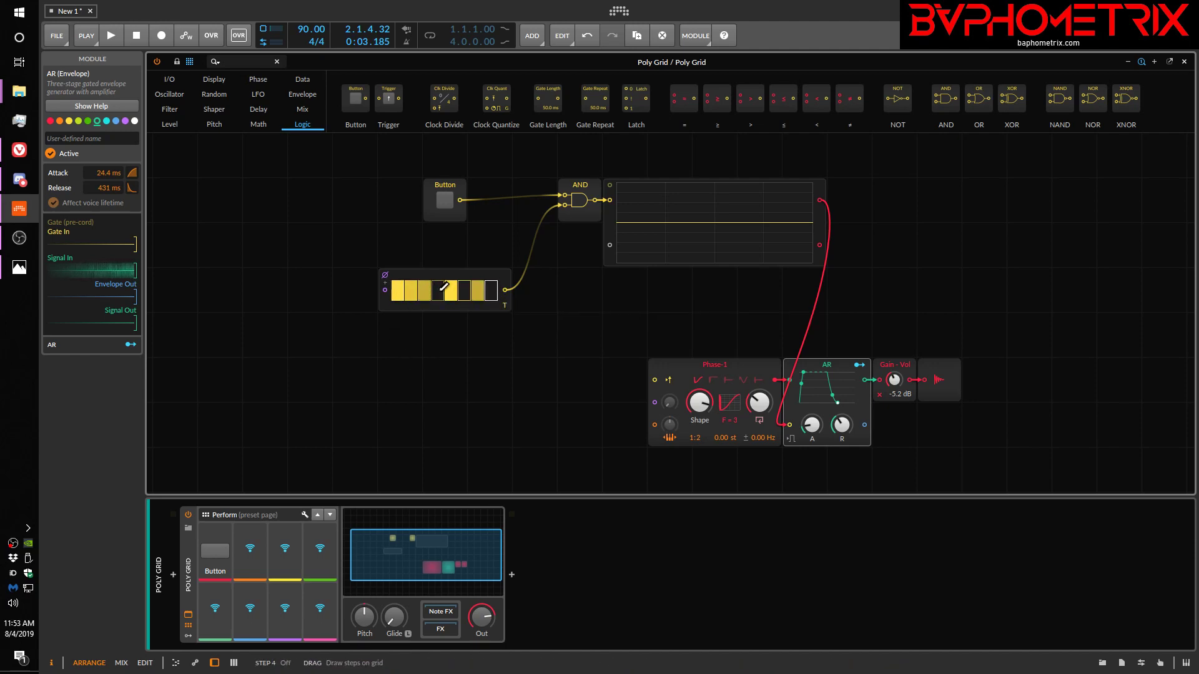
click(443, 289)
click(464, 289)
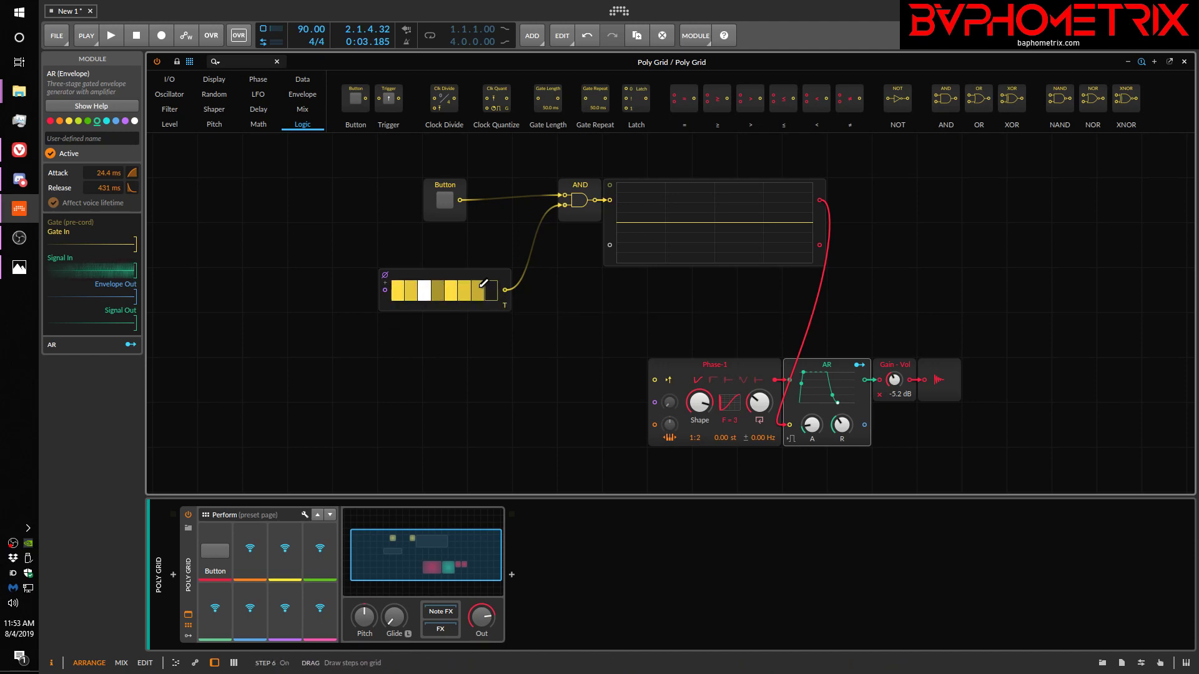
Switch the Button module on and off twice to audition the full gate pattern through the AND gate.
click(447, 198)
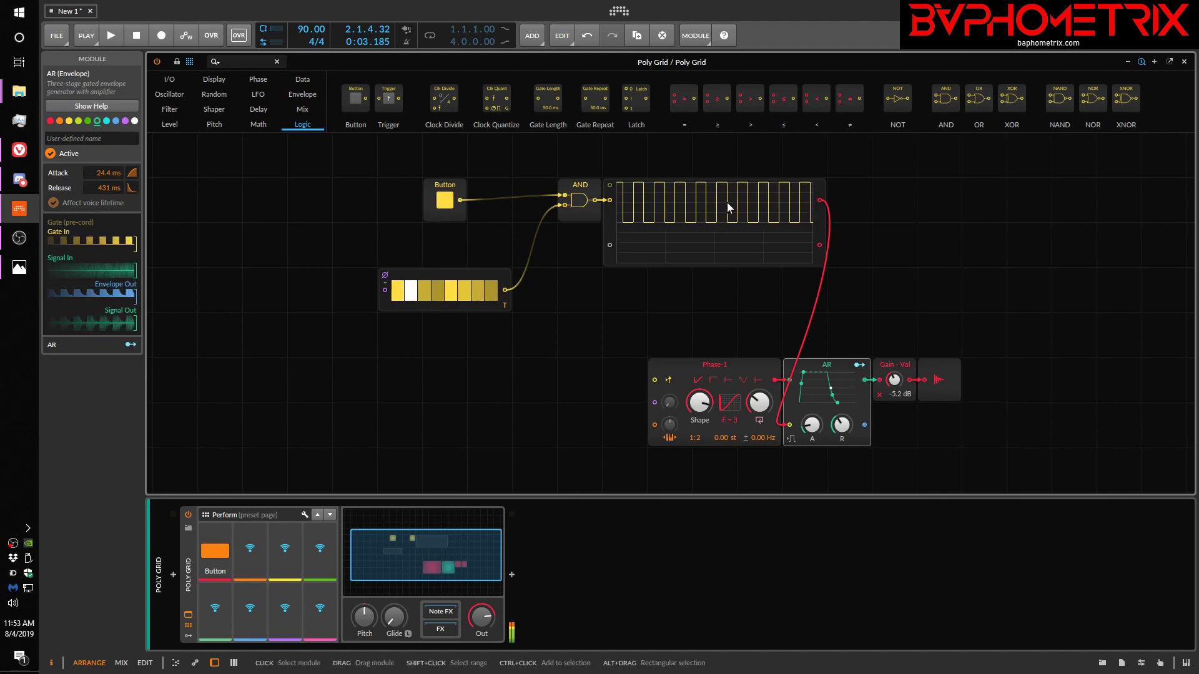
click(445, 200)
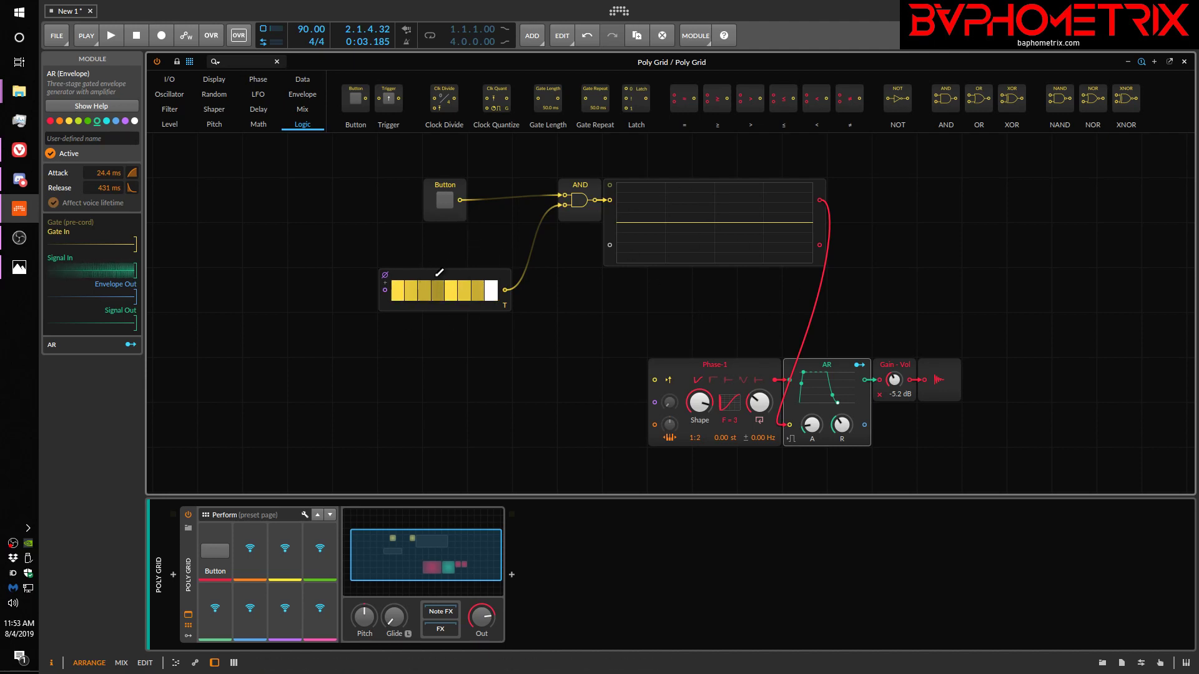
click(443, 201)
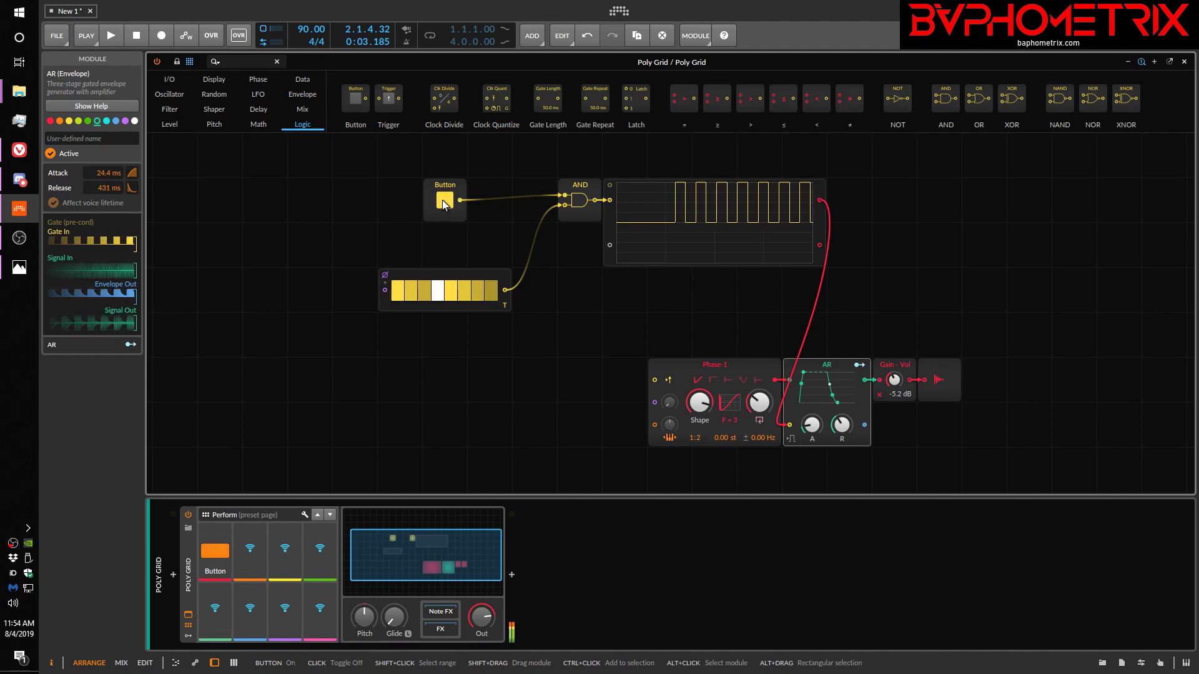
click(442, 200)
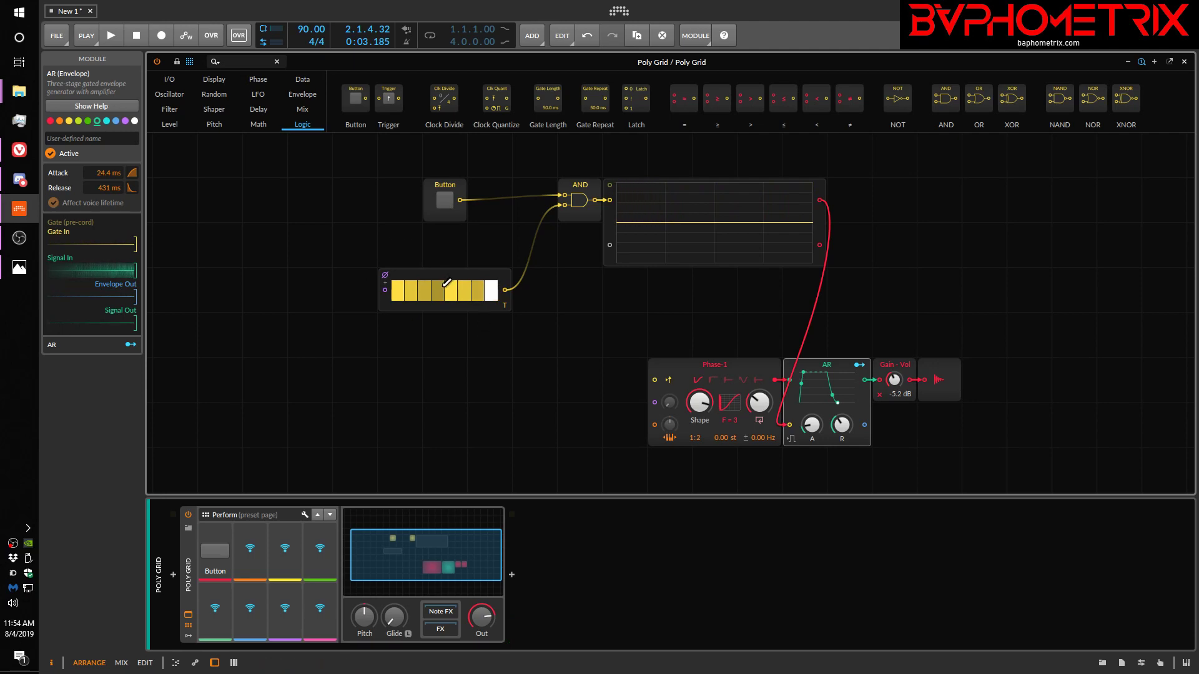
Turn off steps 4, 5 and 8 in the Gates module and switch its output mode from T to G.
click(507, 295)
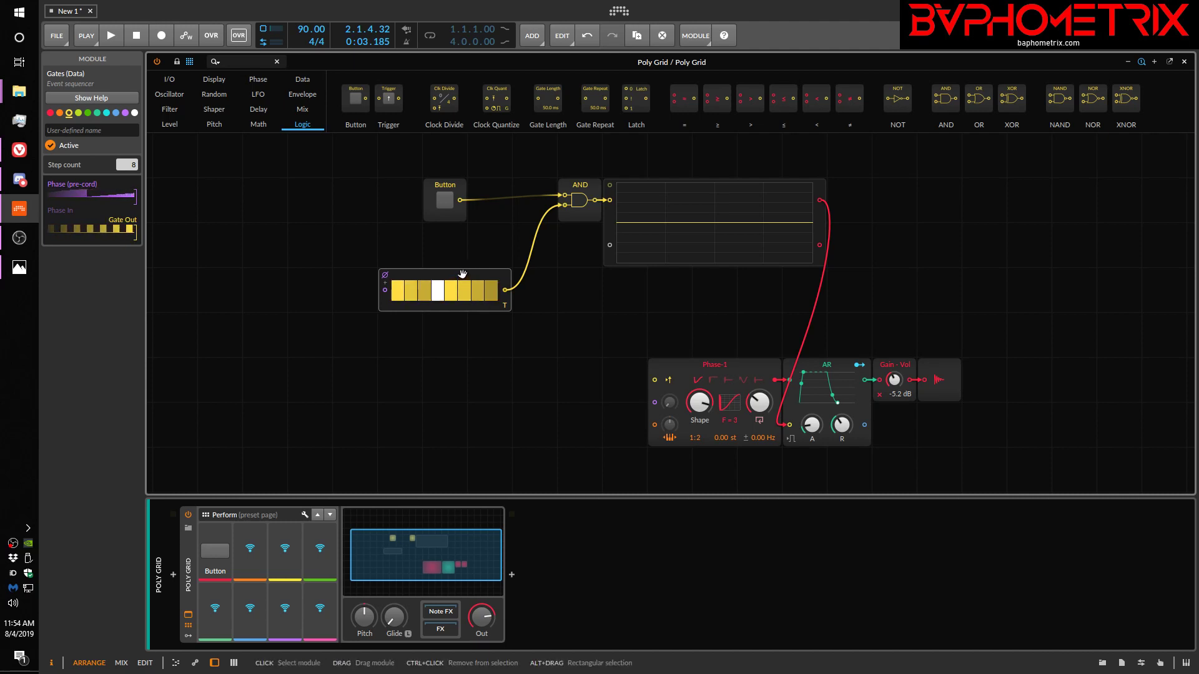
drag(491, 291, 445, 290)
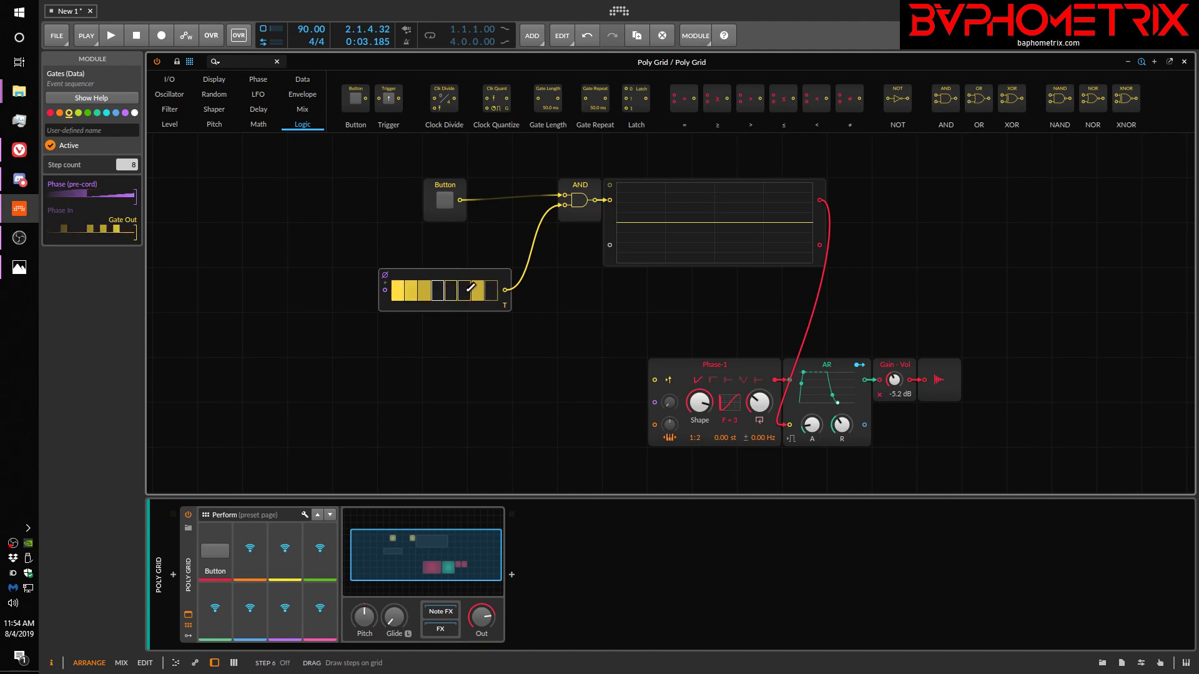
click(468, 291)
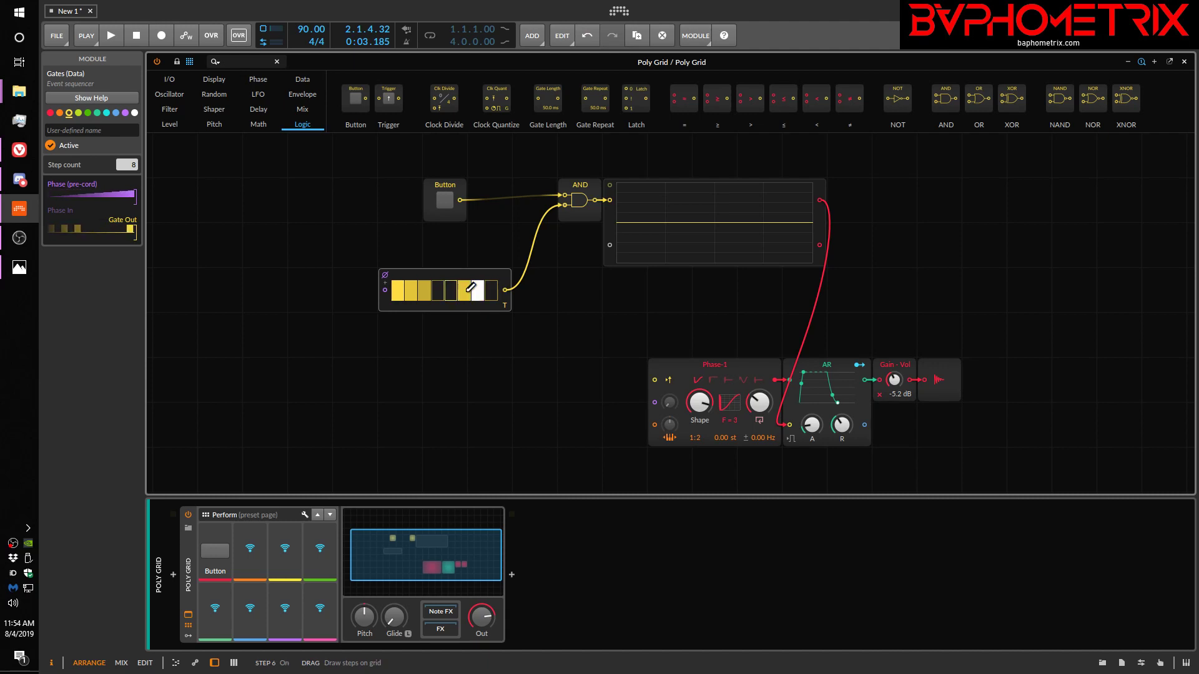
click(505, 305)
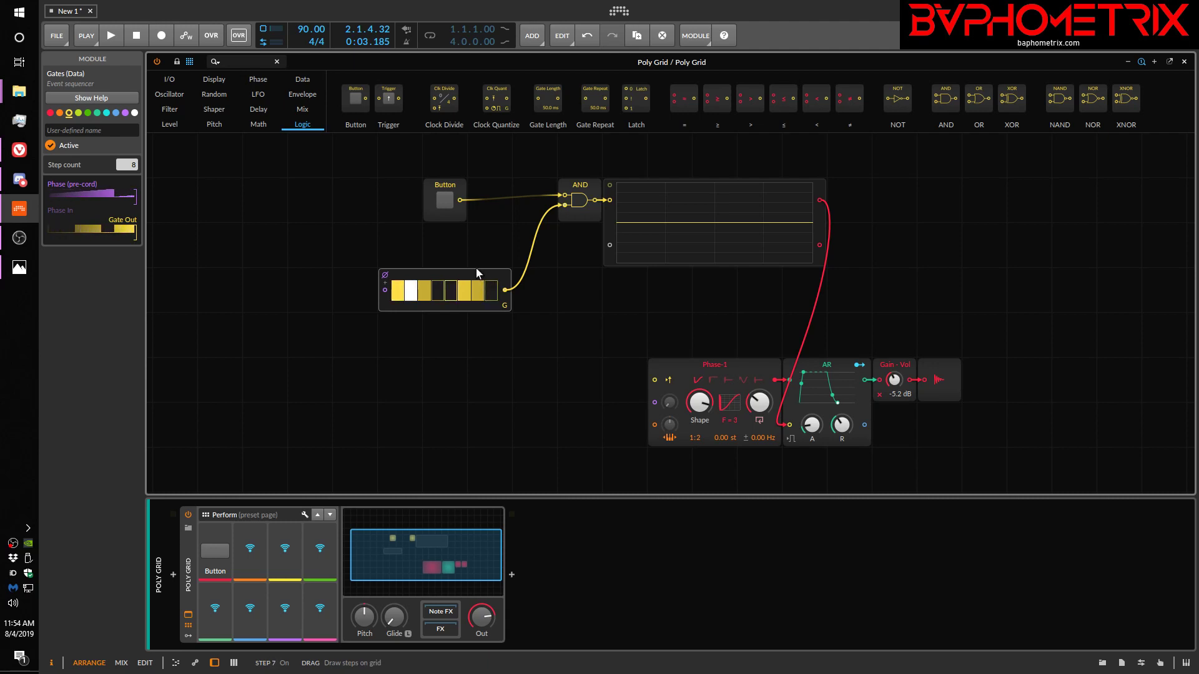
Audition the held gates with the Button, turning Gates step 7 off and trying step 8 on before clearing it.
click(447, 198)
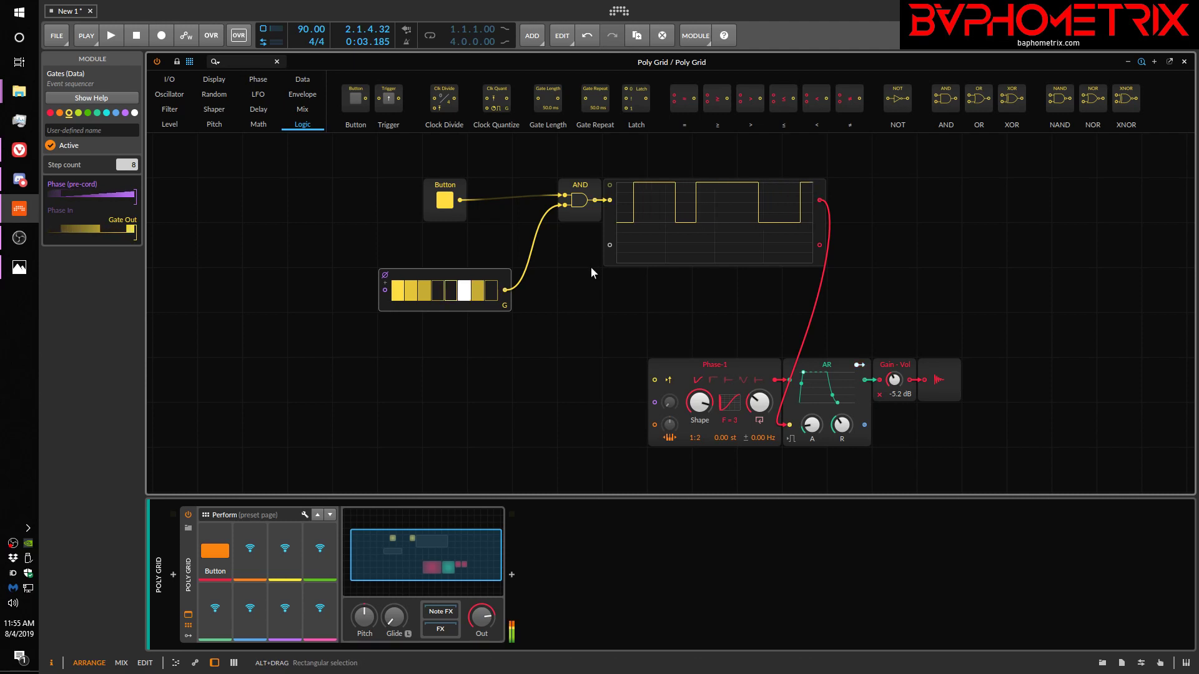
click(484, 291)
click(492, 291)
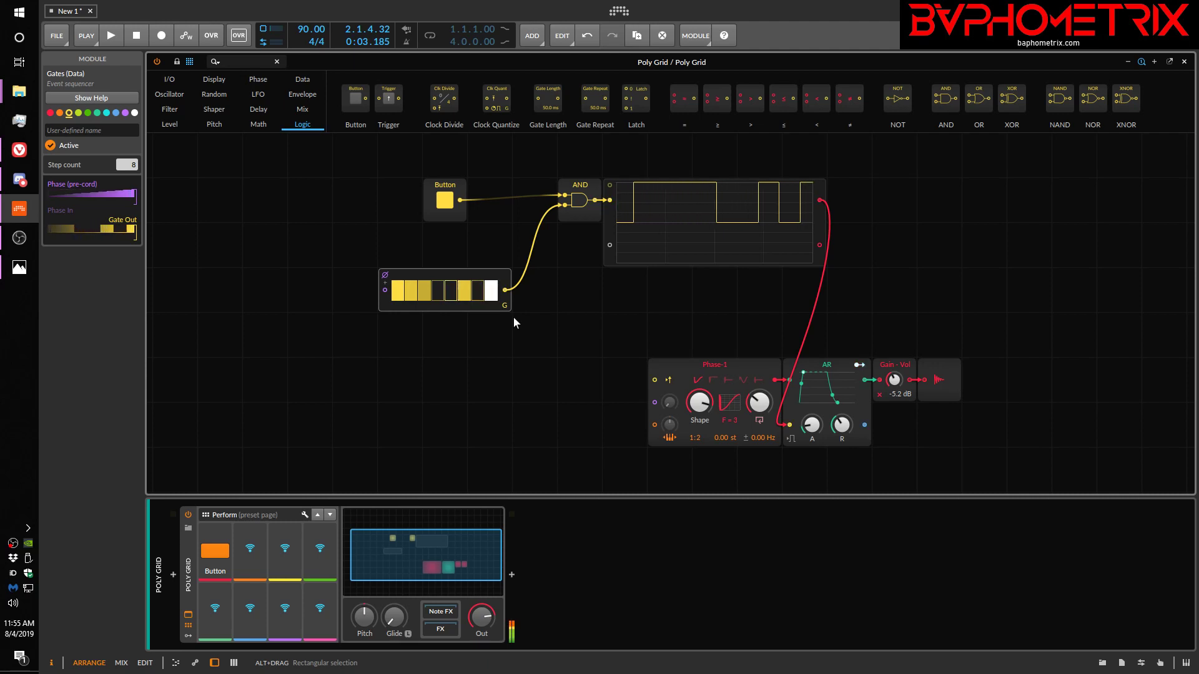
click(446, 201)
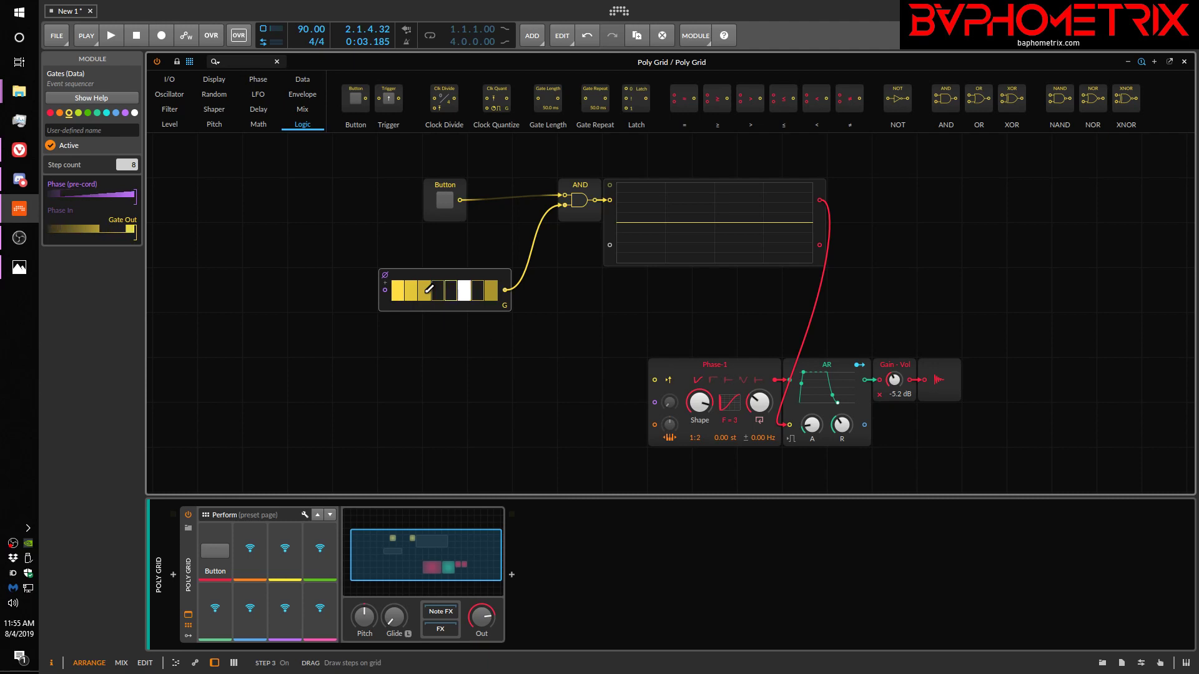
click(487, 285)
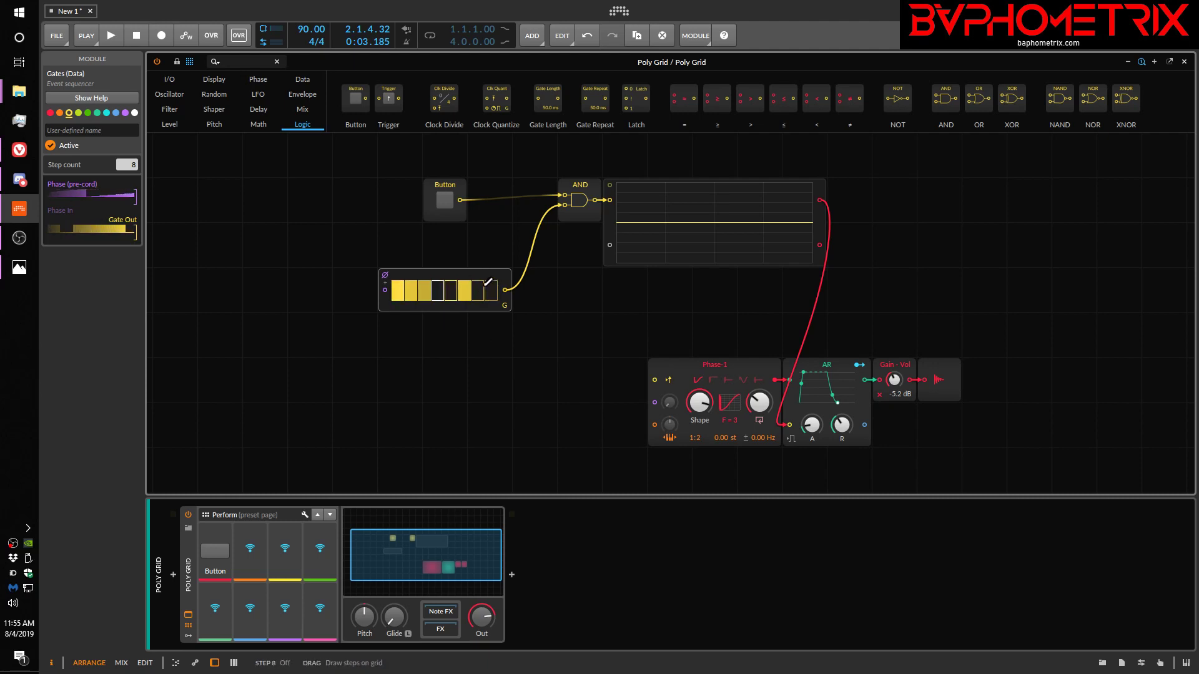
Switch the Gates output mode back to T and audition the triggered pattern by toggling the Button on and off.
click(505, 305)
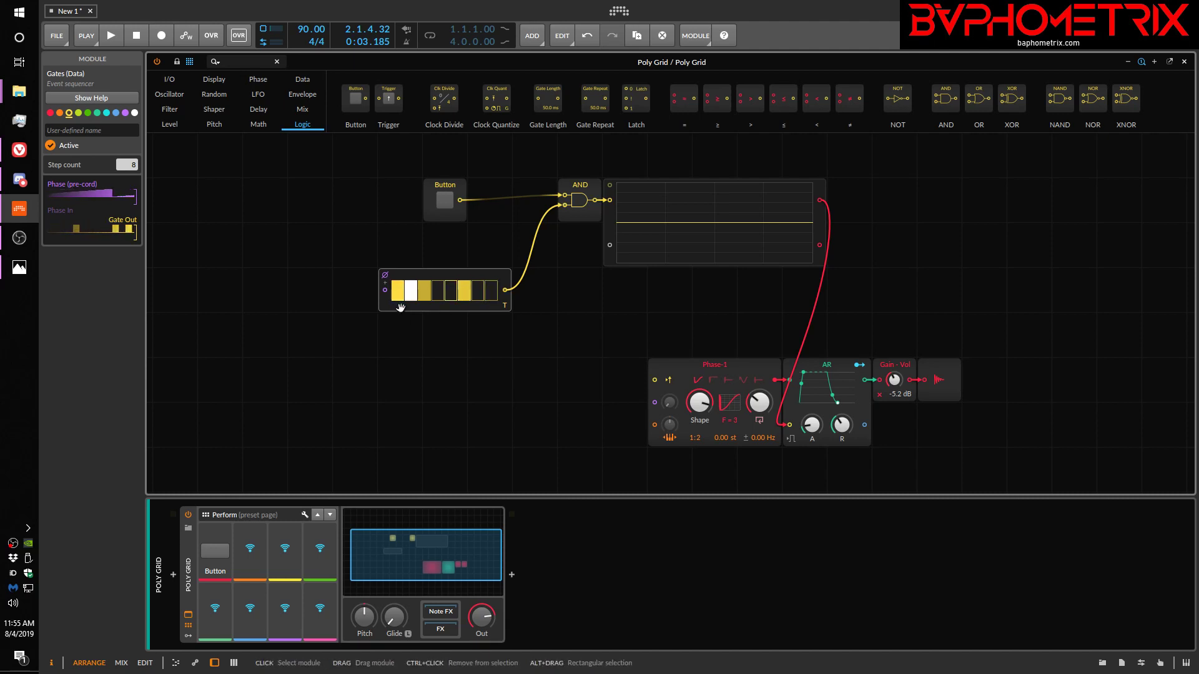
click(438, 205)
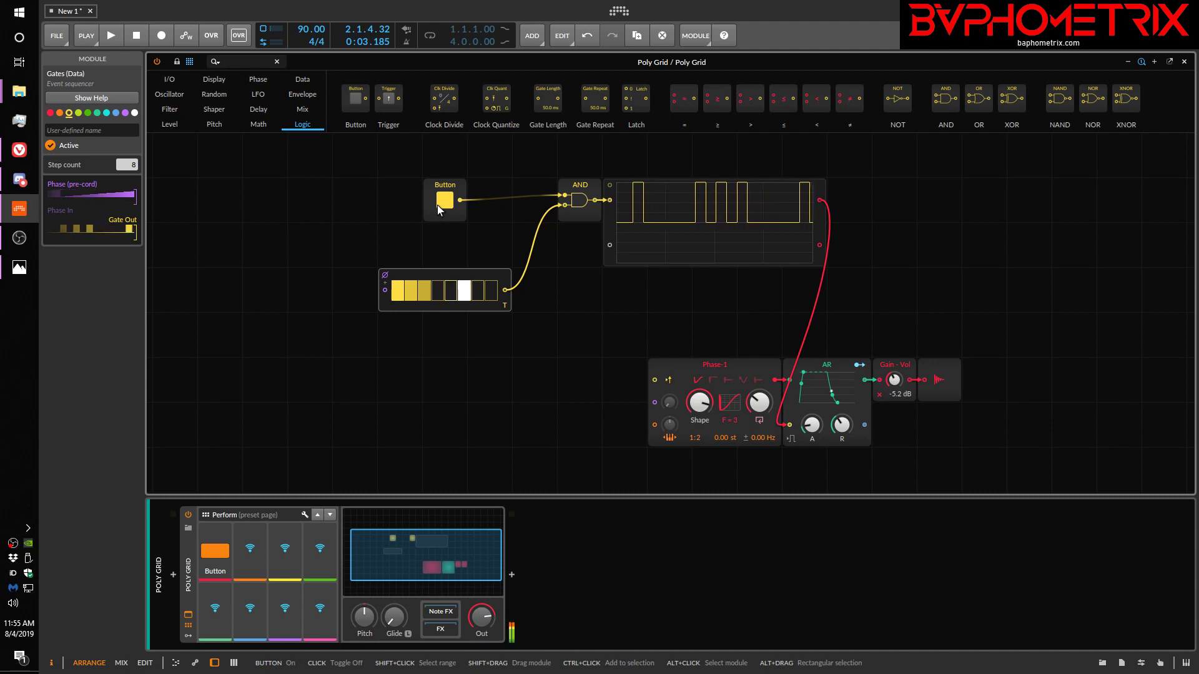
click(442, 202)
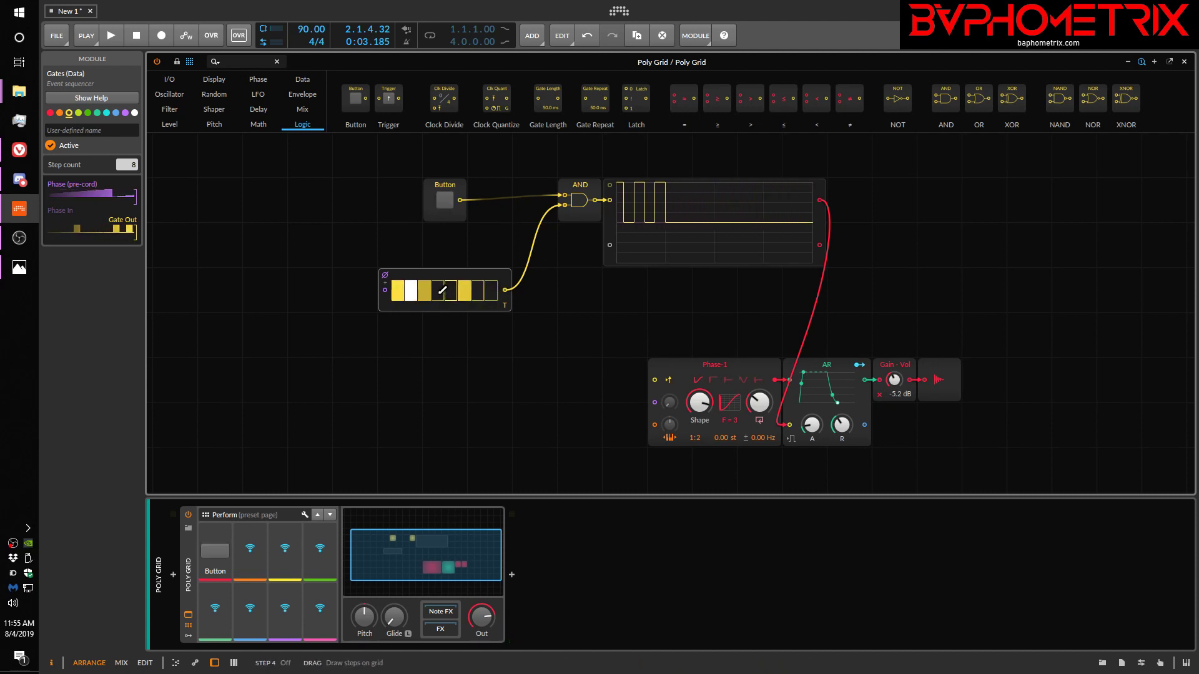
Turn on all eight Gates steps and insert a Gate Length module between the Gates module and the AND gate.
drag(440, 291, 491, 291)
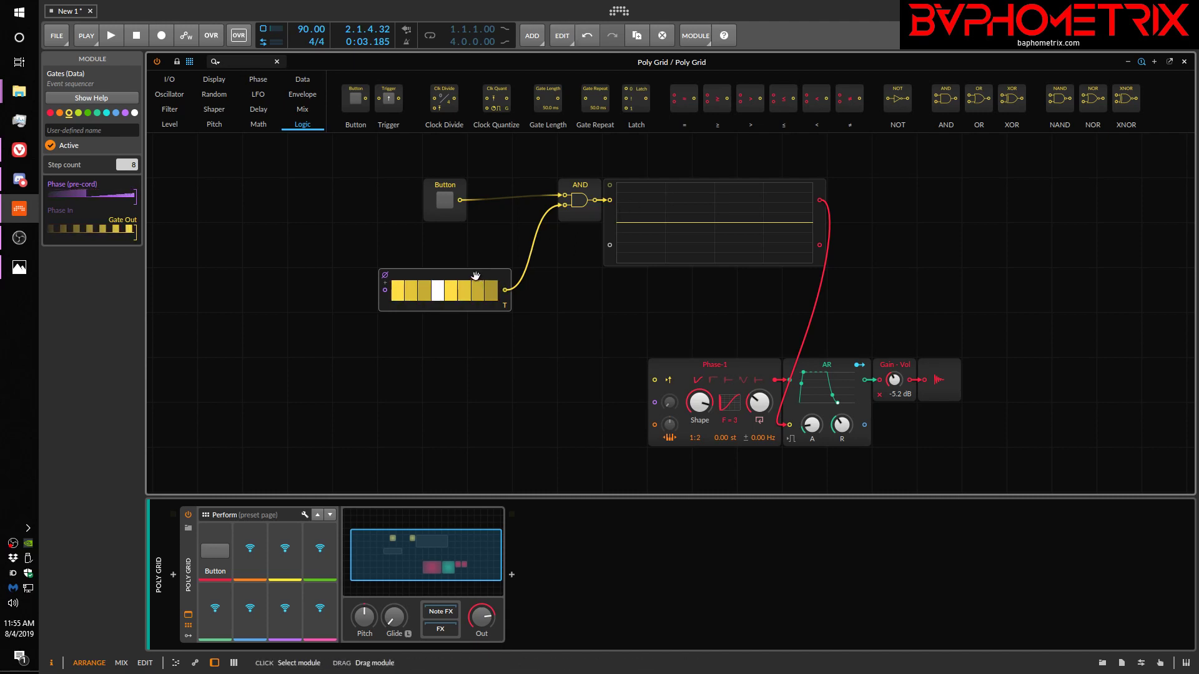
drag(479, 276, 426, 275)
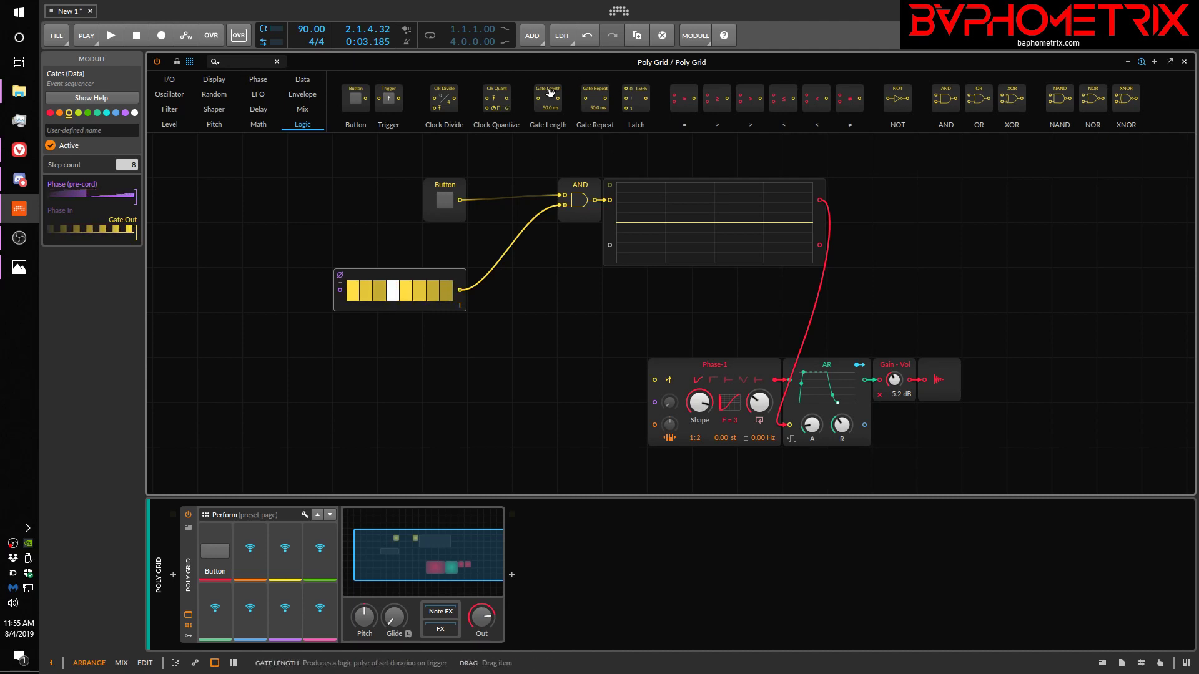
drag(549, 93, 495, 284)
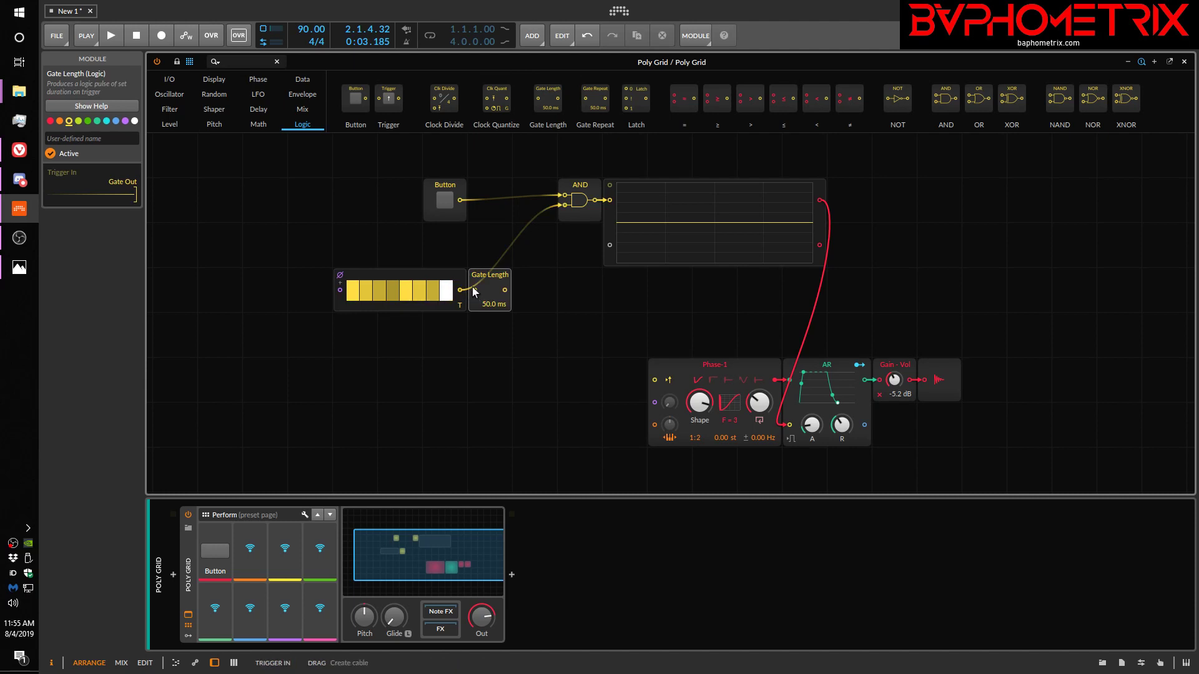
drag(472, 289, 565, 205)
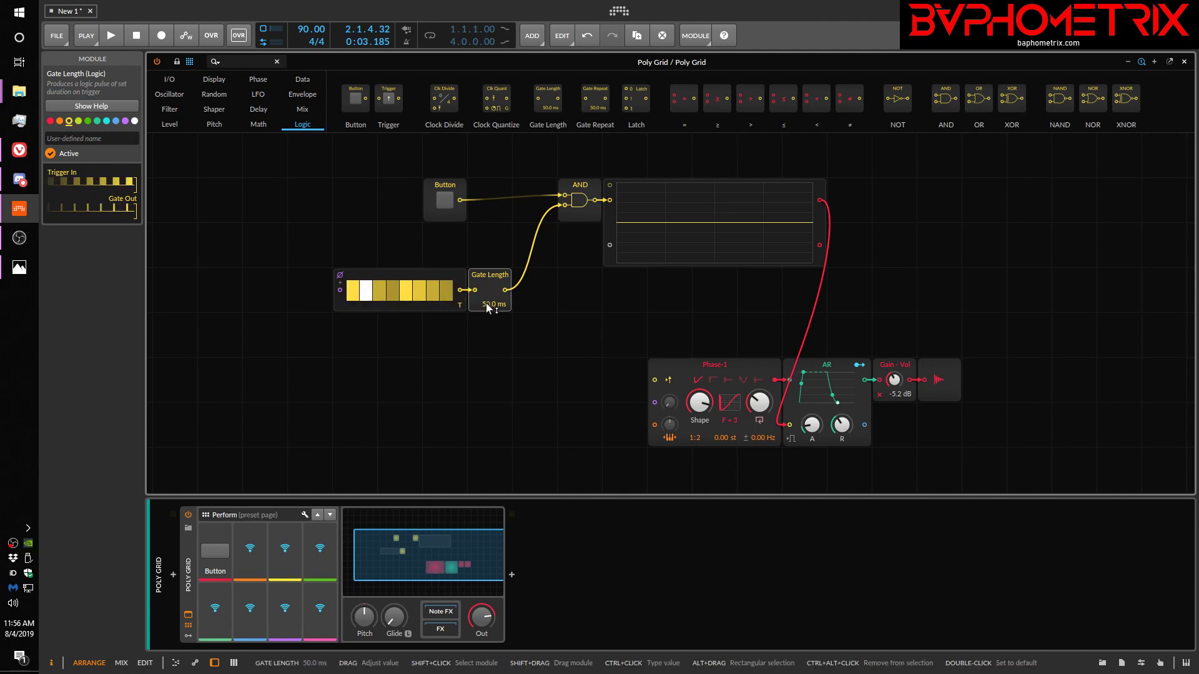
With the Button on, audition Gate Length settings of 0.40 ms, 9.42 ms and 298 ms.
drag(486, 305, 486, 356)
click(448, 200)
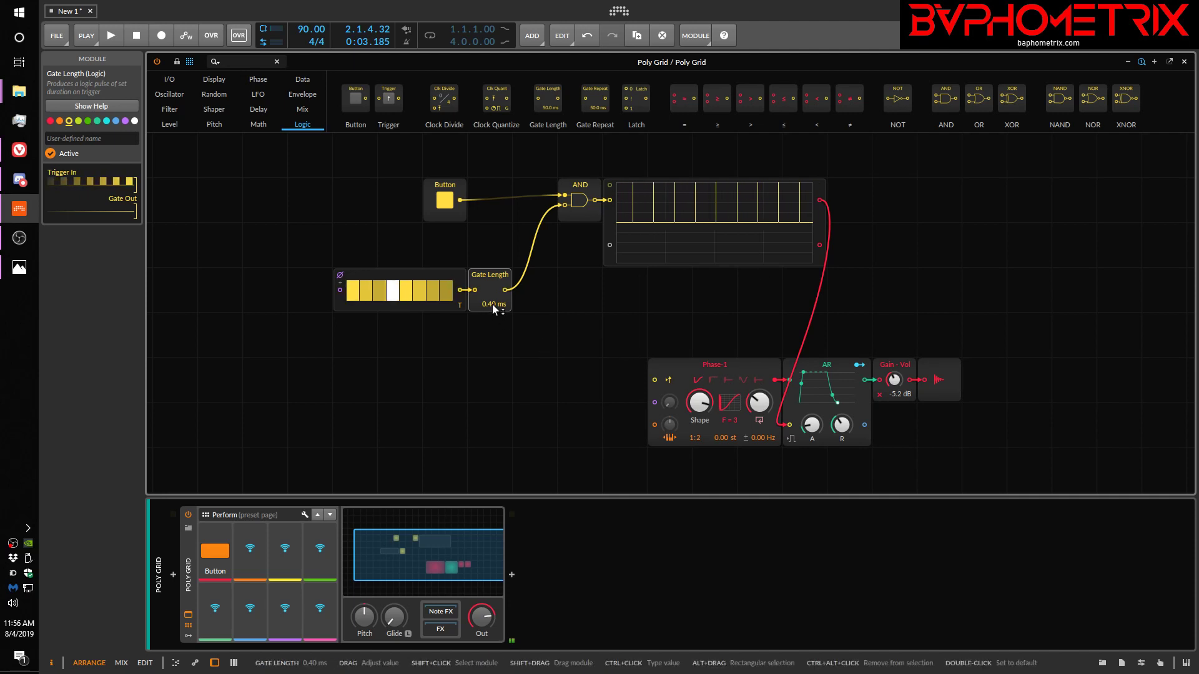
drag(492, 305, 493, 253)
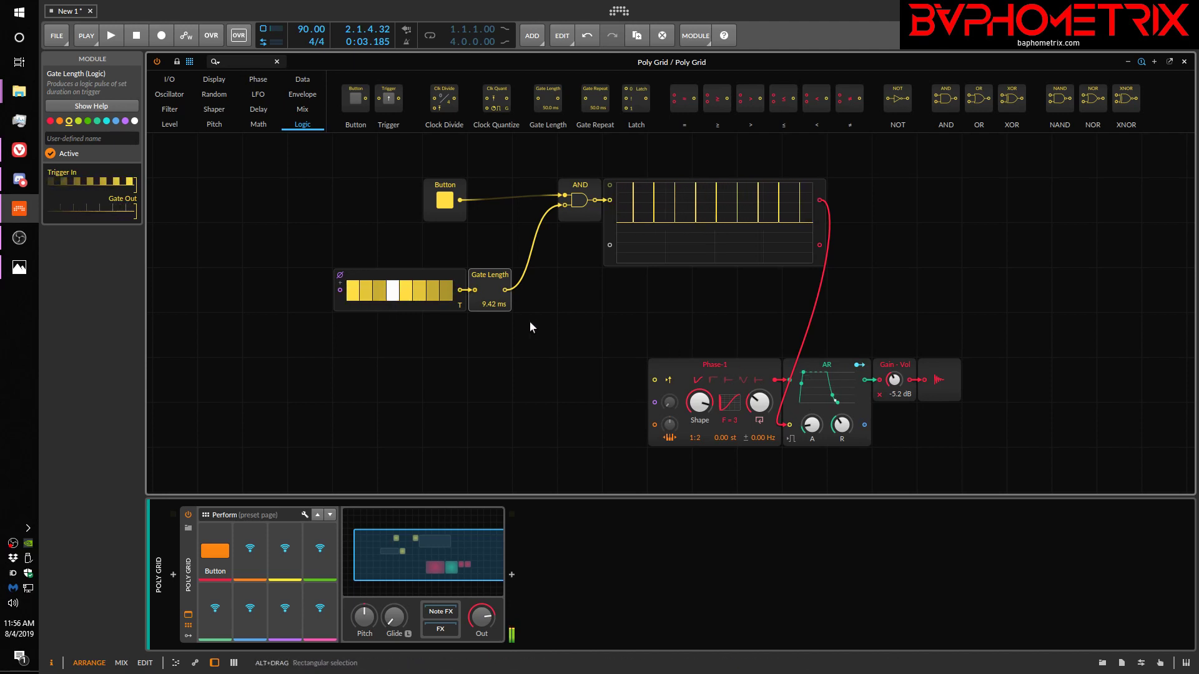
drag(486, 304, 486, 181)
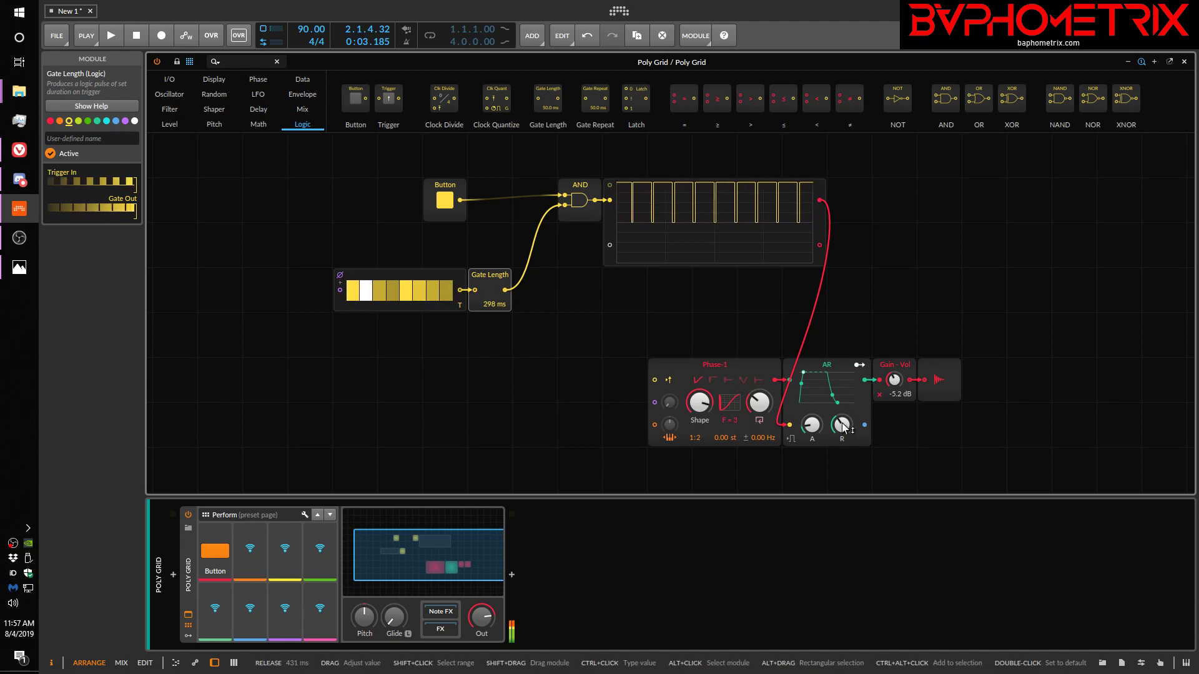
Reduce the AR envelope's release to about 0.62 ms and slightly shorten its attack.
drag(842, 427, 842, 476)
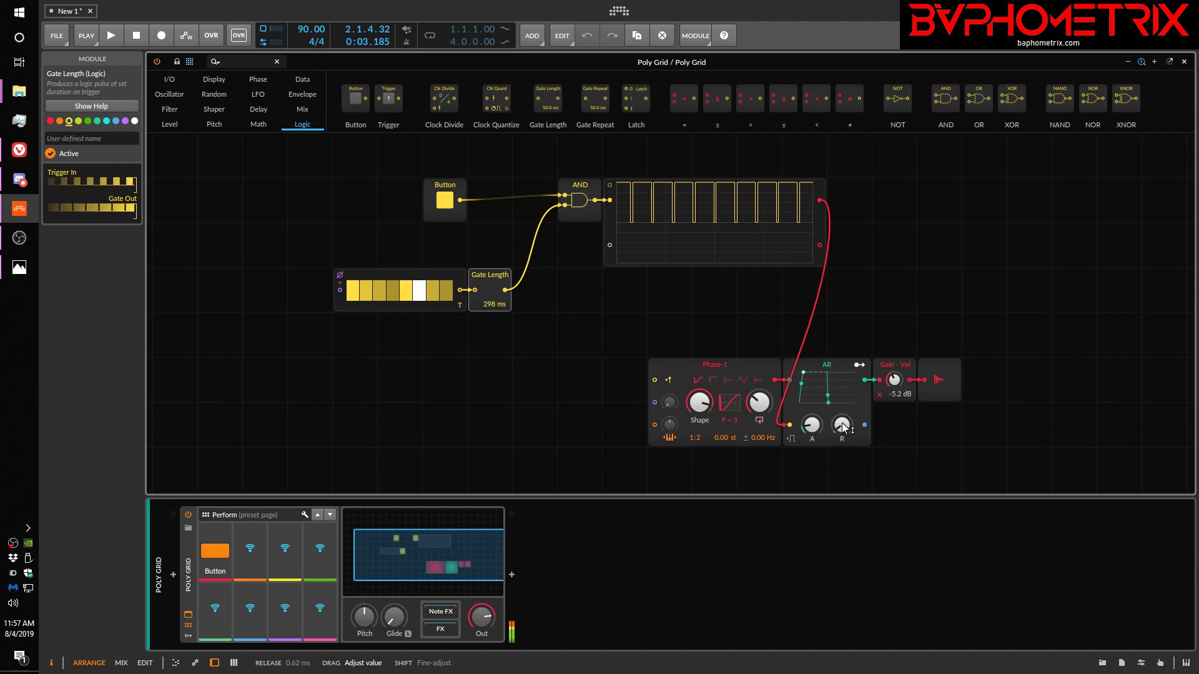
drag(811, 426, 812, 432)
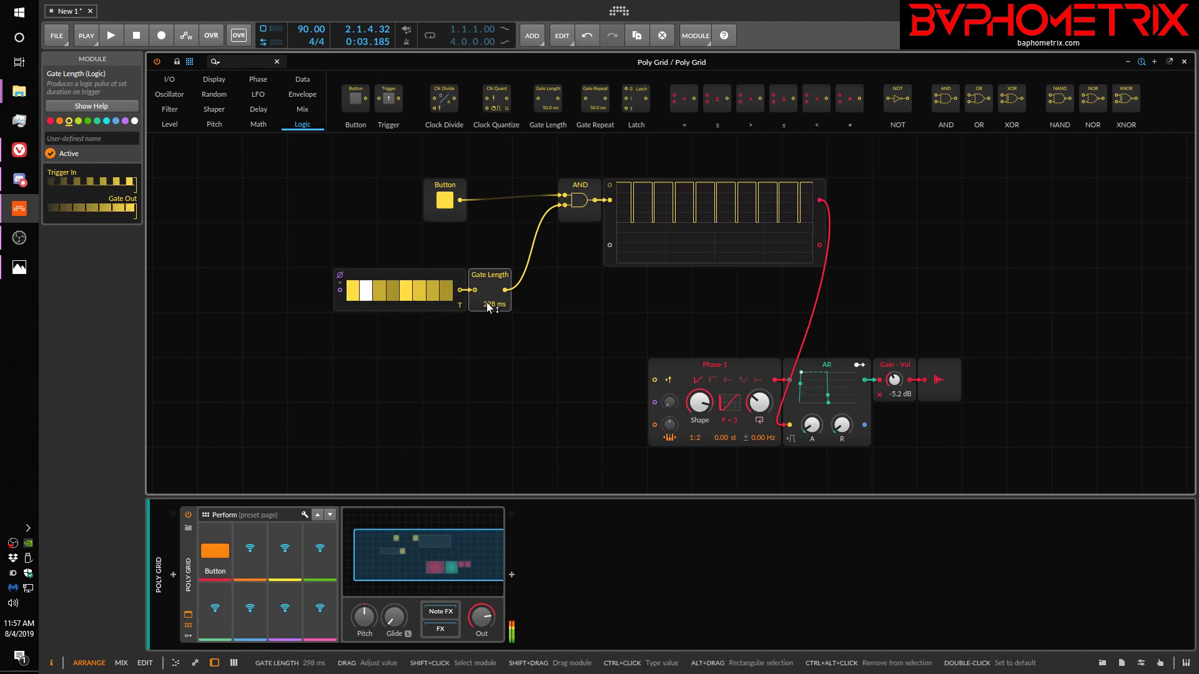
Switch the Button off and set the Gate Length module to 167 ms.
click(446, 201)
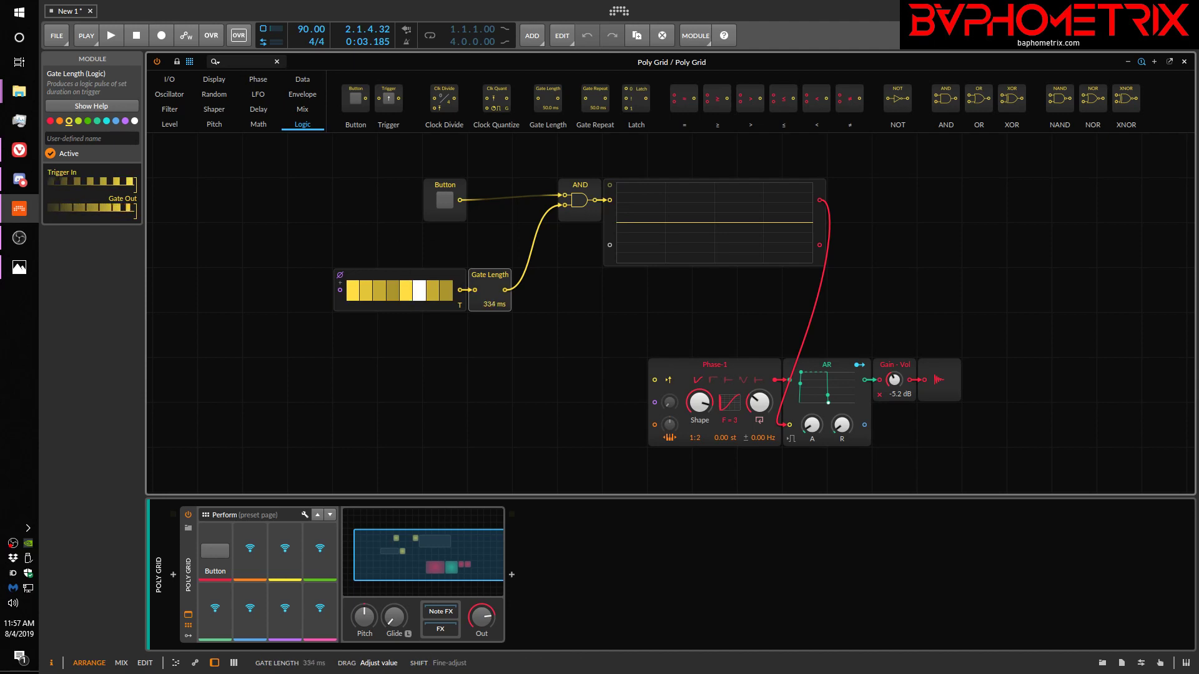
drag(491, 308, 489, 267)
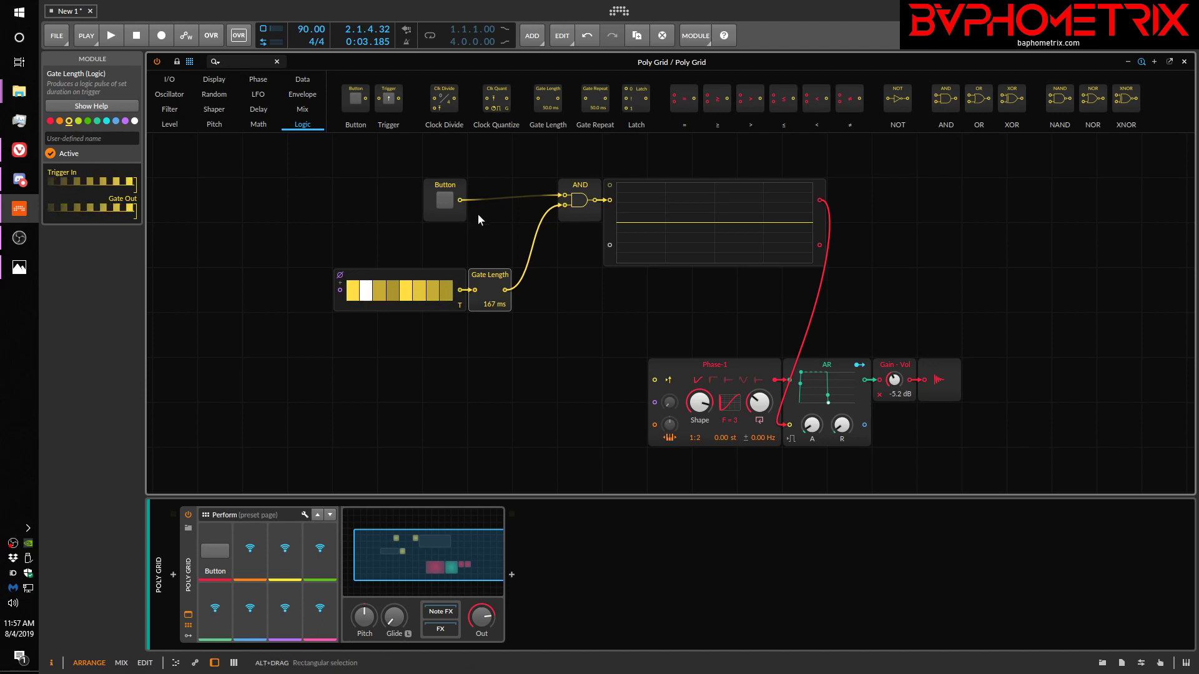
Disconnect the Gate Length module from both the Gates output and the AND gate's lower input.
click(441, 275)
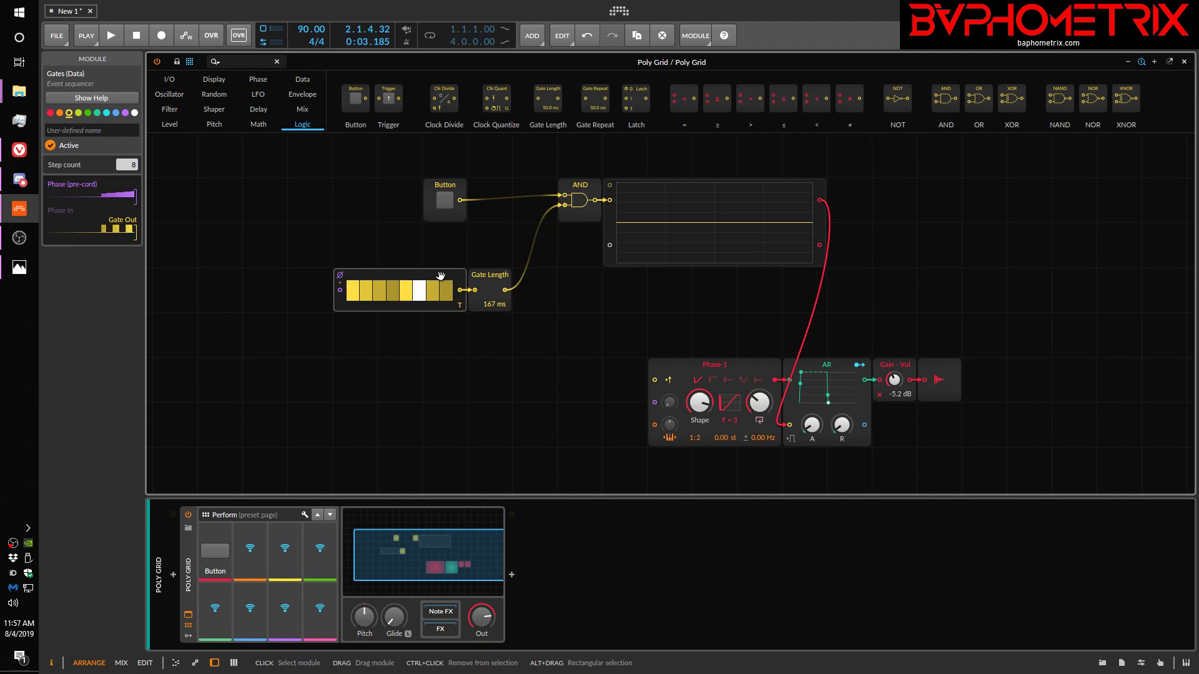
double_click(476, 291)
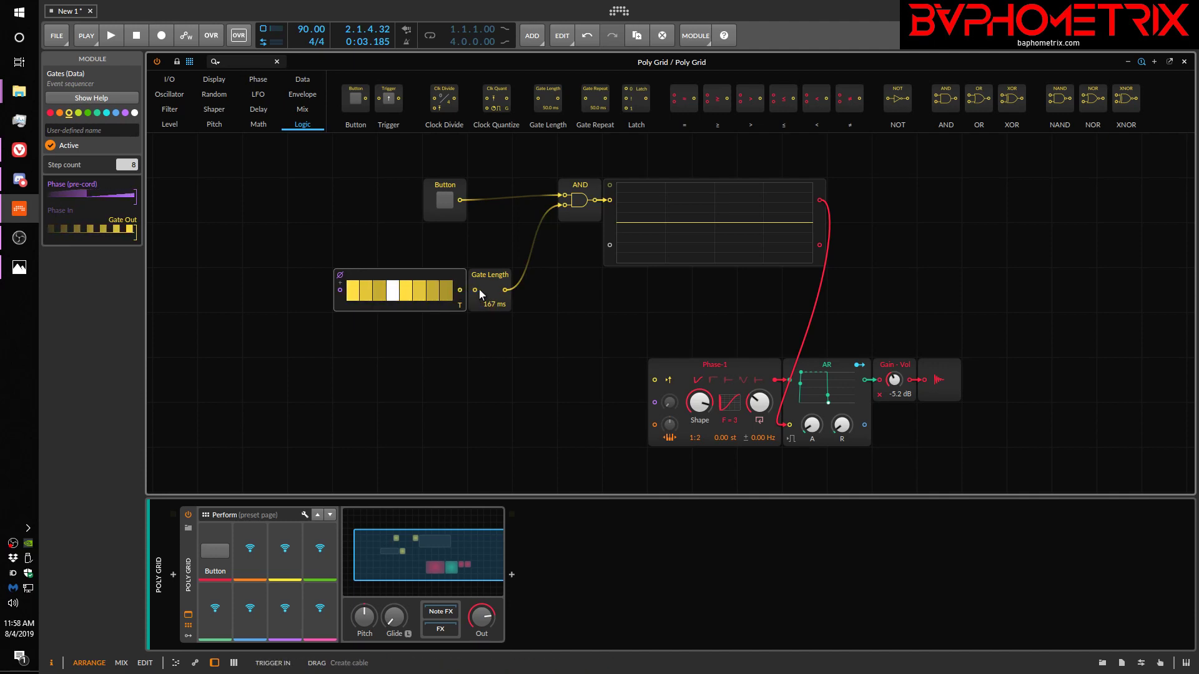
double_click(506, 290)
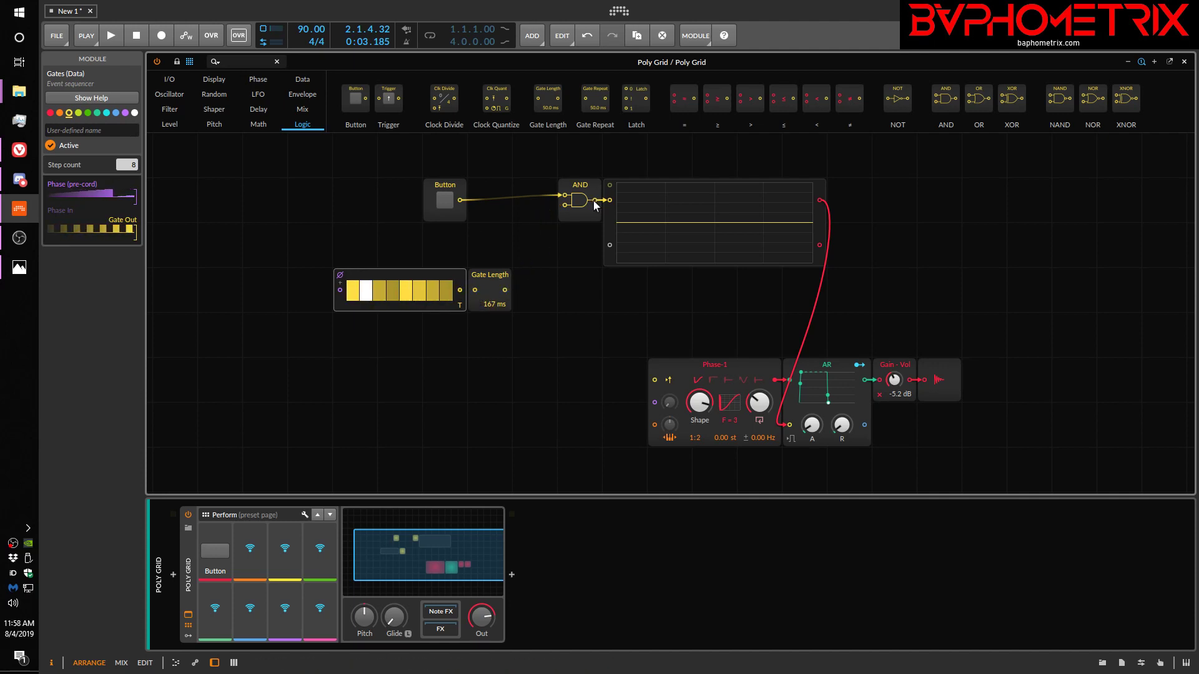
Deactivate the AND gate, audition the Button's signal passing straight through it, and reactivate the gate.
click(585, 197)
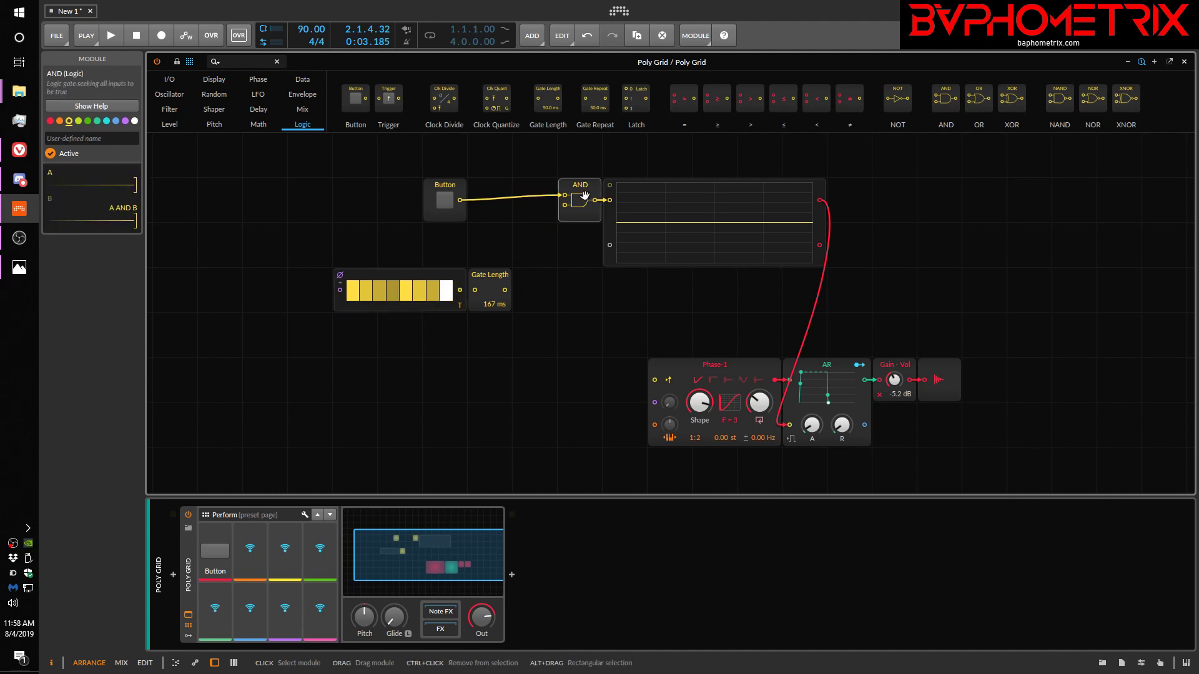
key(Delete)
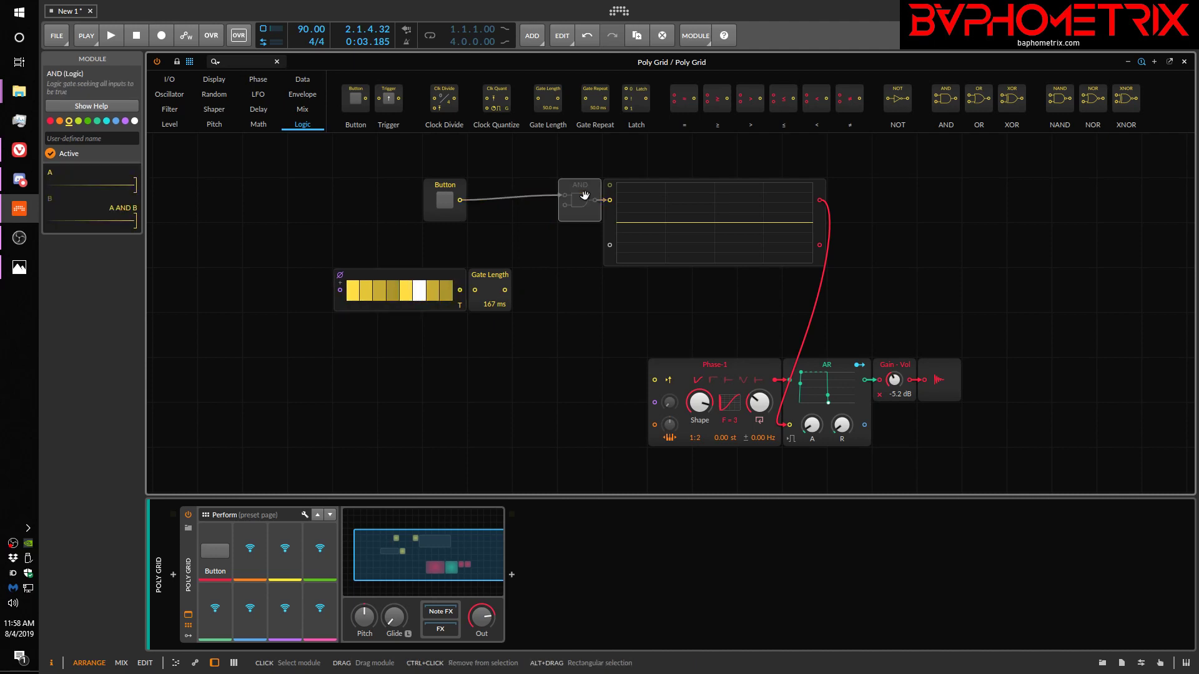
click(446, 199)
click(446, 200)
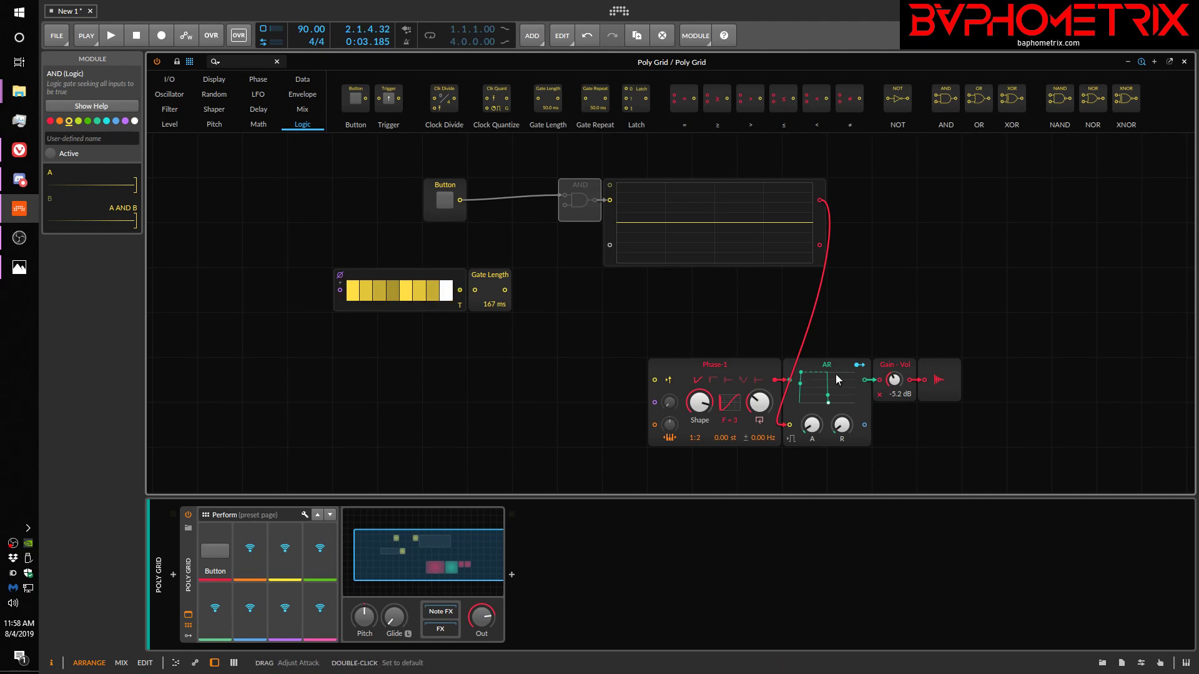
click(448, 197)
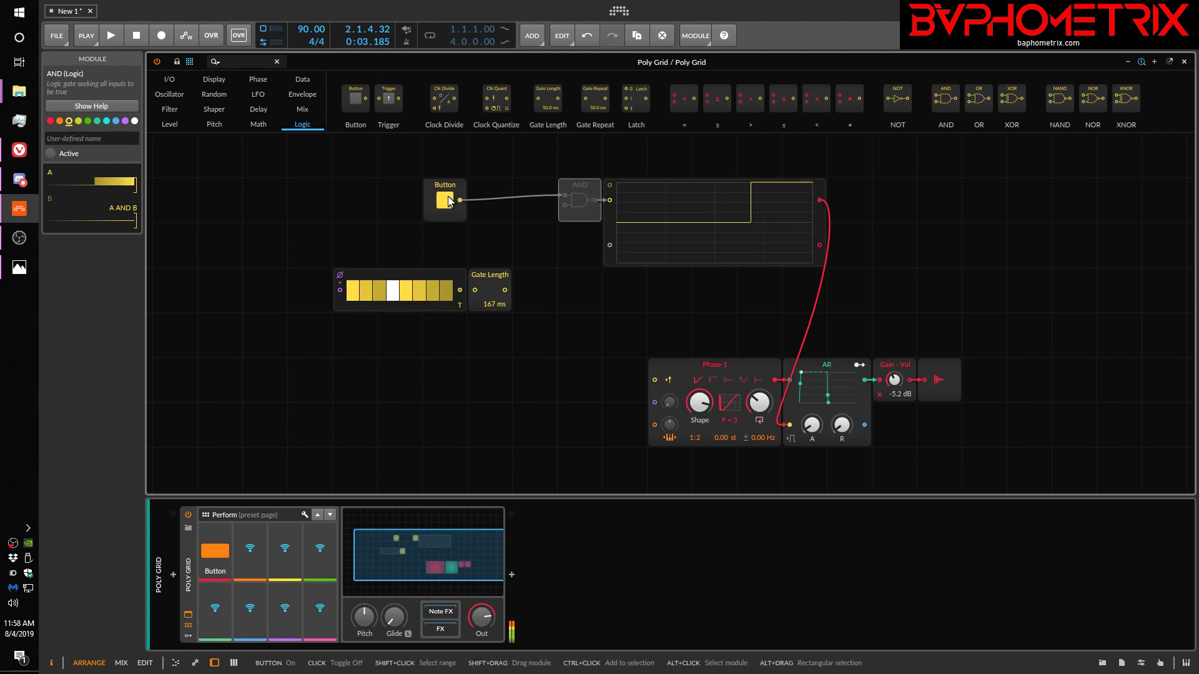
click(448, 198)
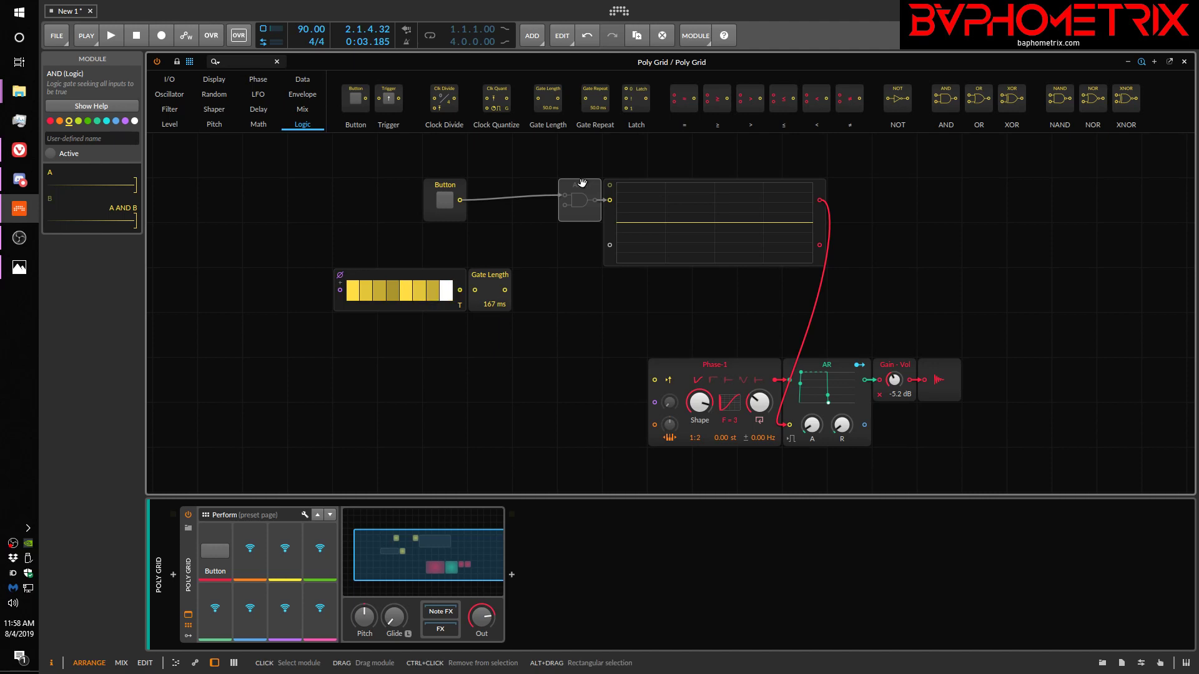
key(alt+a)
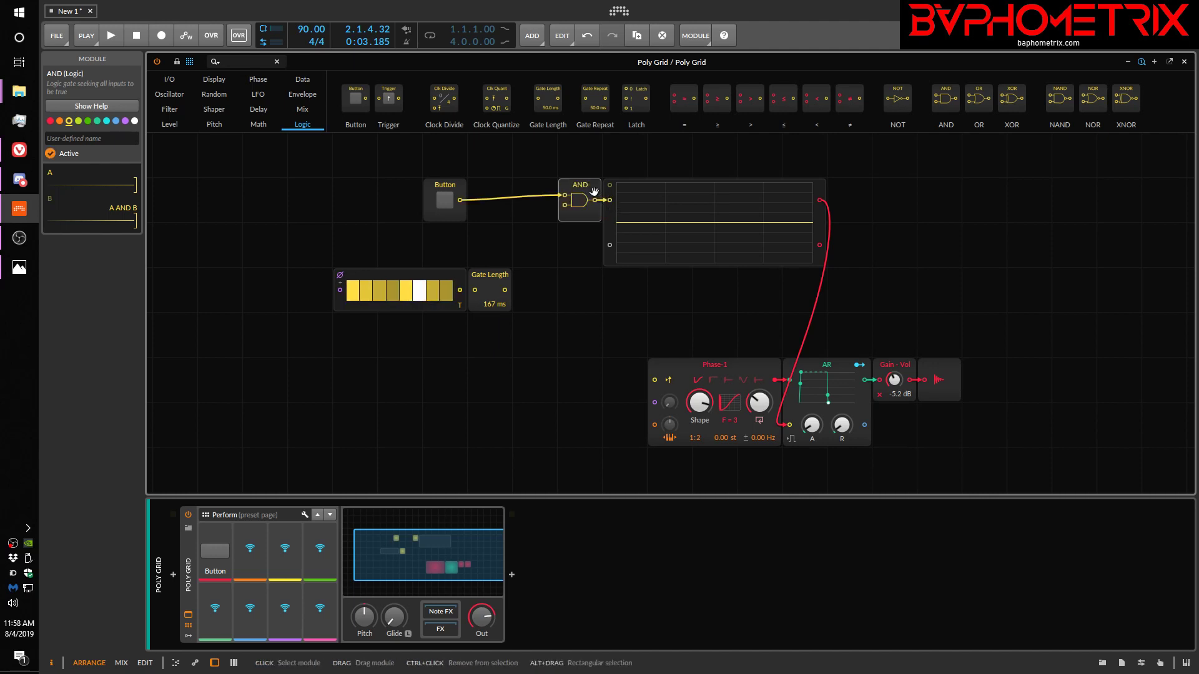
Replace the AND gate with a Gate Repeat module between the Button and the oscilloscope, and audition it at 50.0 ms.
key(Delete)
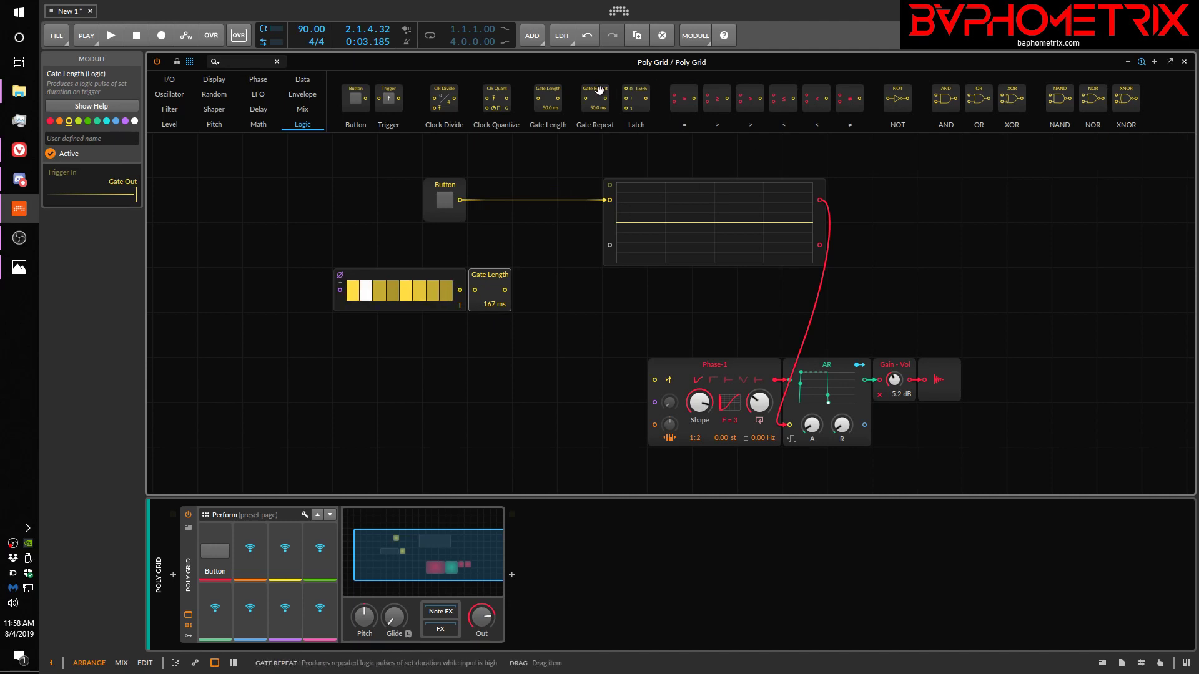
drag(599, 91, 524, 197)
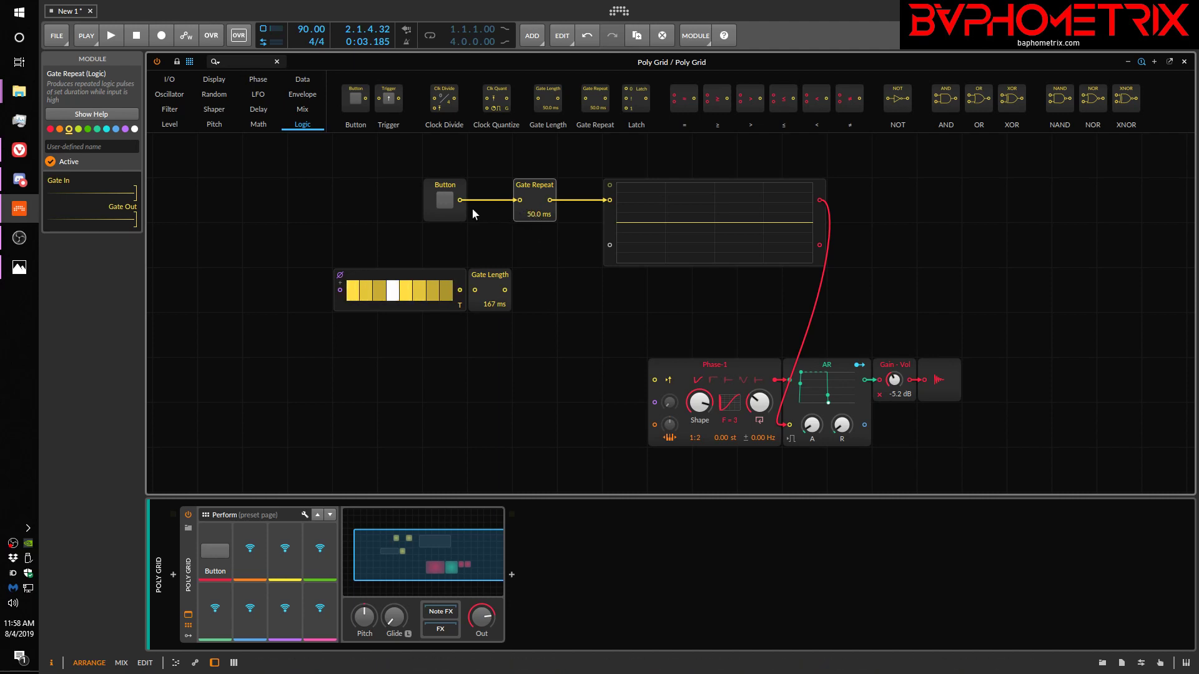
click(444, 201)
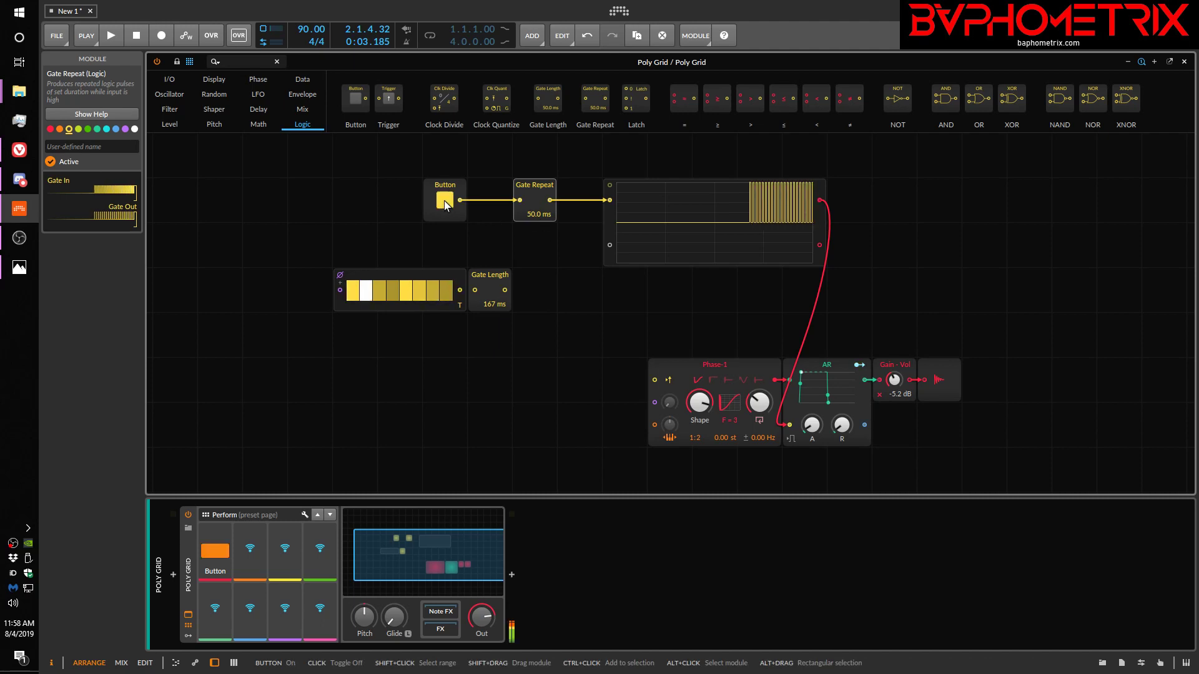
click(444, 201)
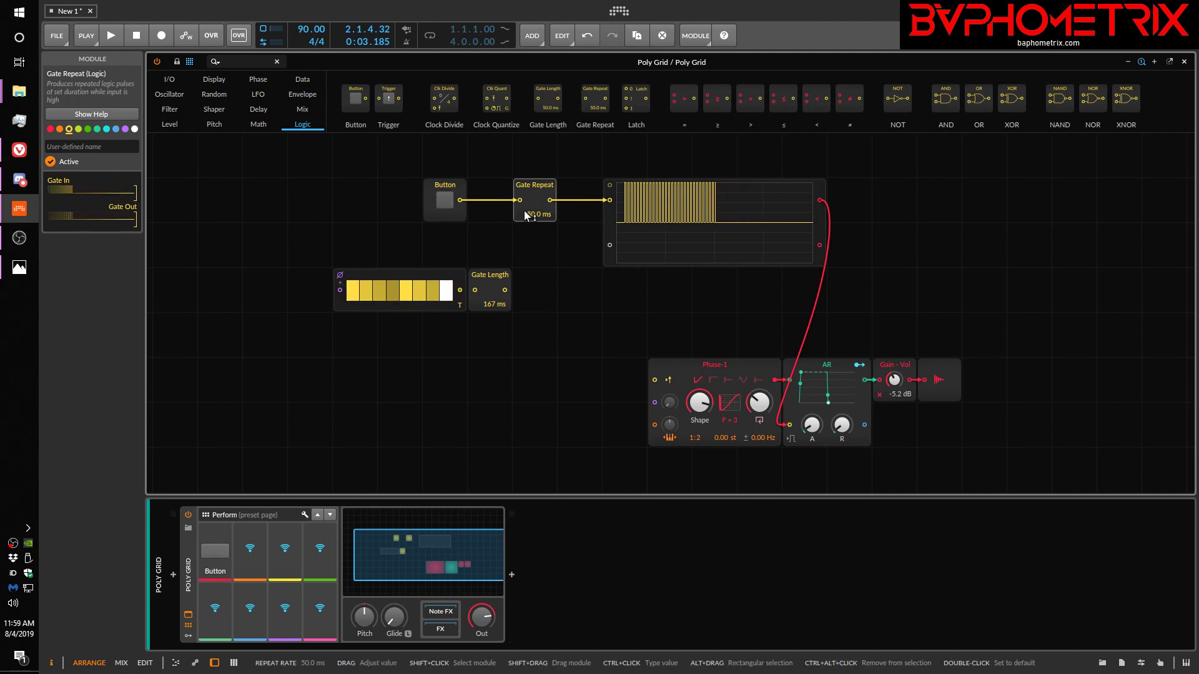
Audition different Gate Repeat rates with the Button, including 354 ms and 211 ms, finishing at 223 ms.
mouse_move(532, 216)
mouse_down()
mouse_move(532, 182)
mouse_move(533, 193)
mouse_up()
click(445, 204)
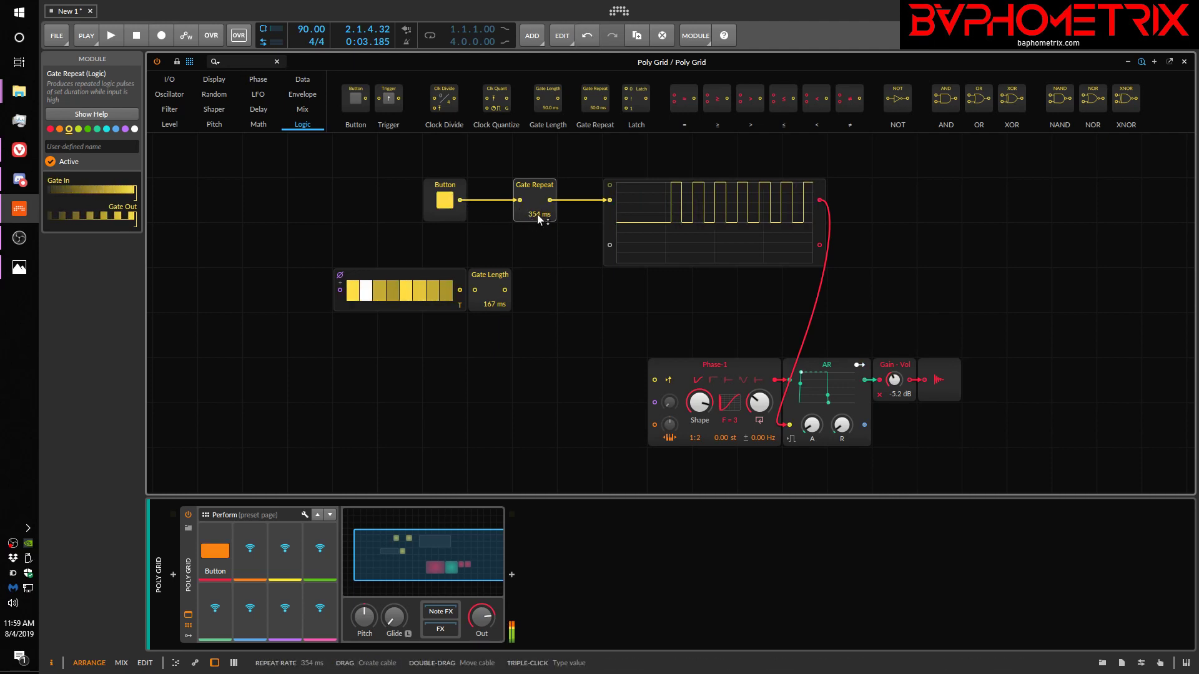
mouse_move(538, 214)
mouse_down()
mouse_move(538, 231)
mouse_move(538, 207)
mouse_up()
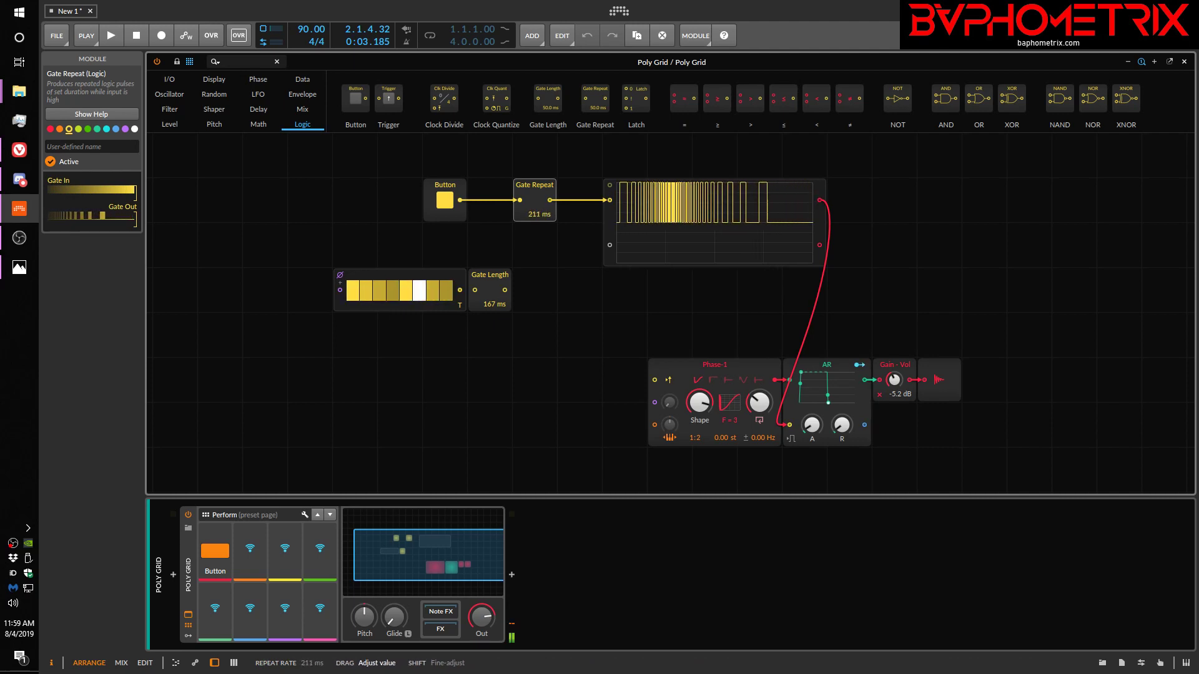
mouse_move(538, 214)
mouse_down()
mouse_move(538, 262)
mouse_move(538, 236)
mouse_up()
drag(457, 203, 458, 202)
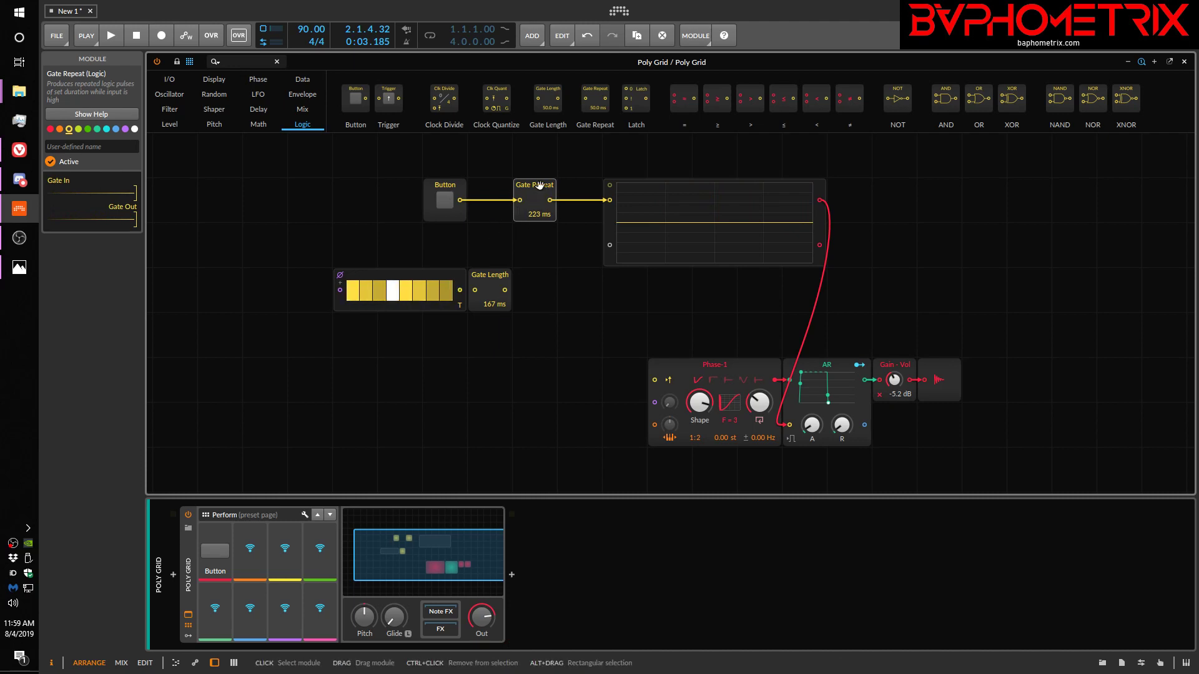
click(444, 200)
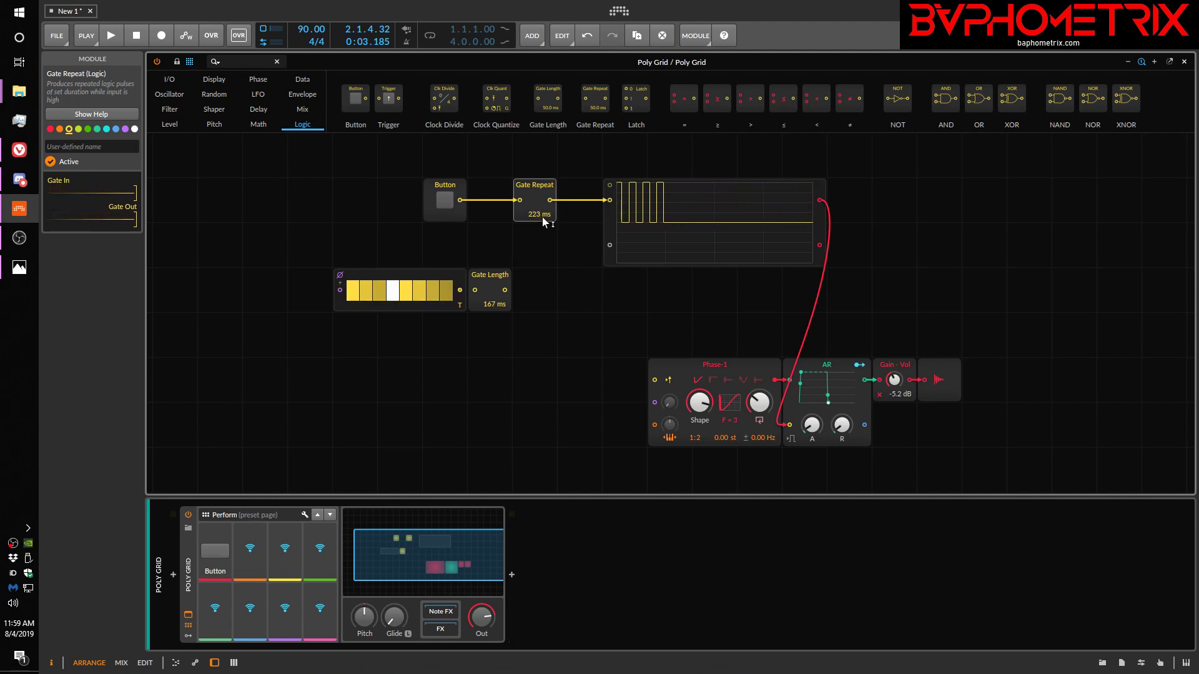
Set the Gate Repeat rate to exactly 400 ms.
mouse_move(531, 215)
mouse_down()
mouse_move(530, 240)
mouse_move(532, 214)
mouse_up()
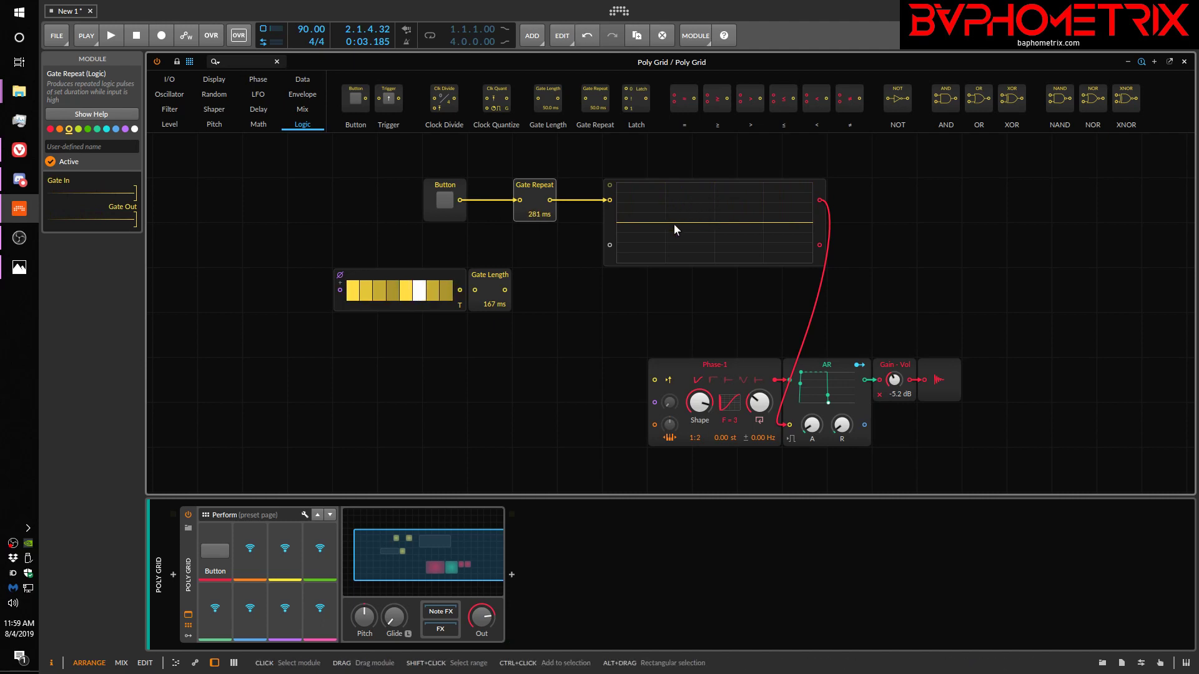
ctrl+click(532, 215)
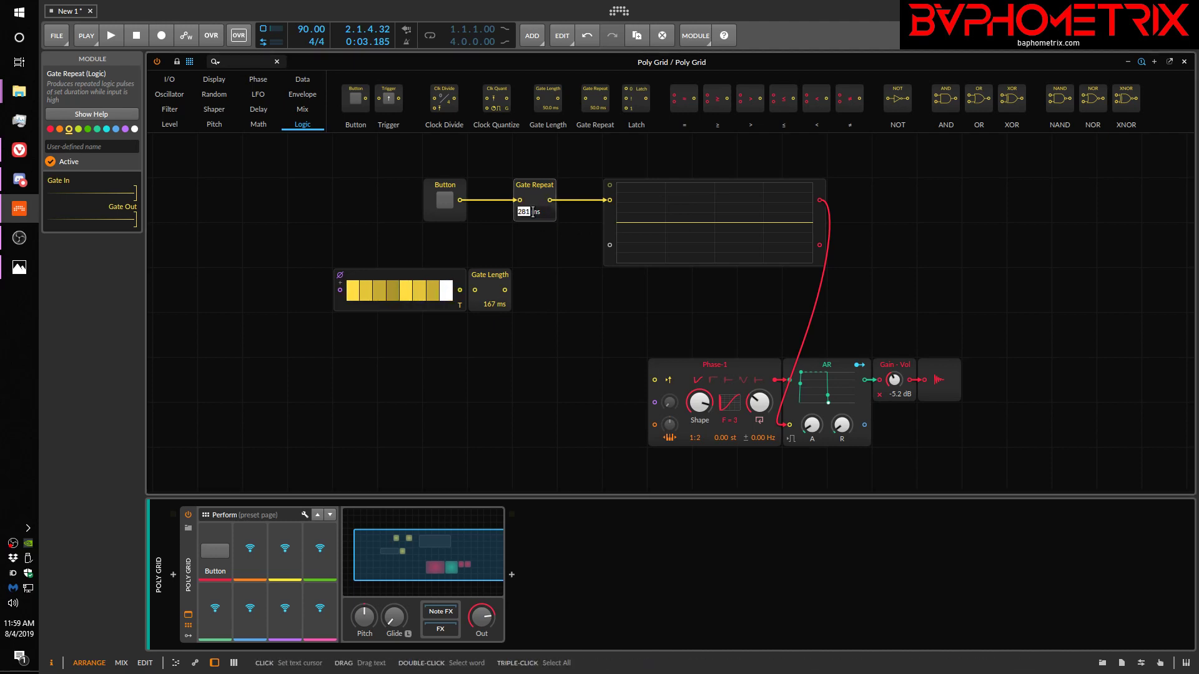
text(400)
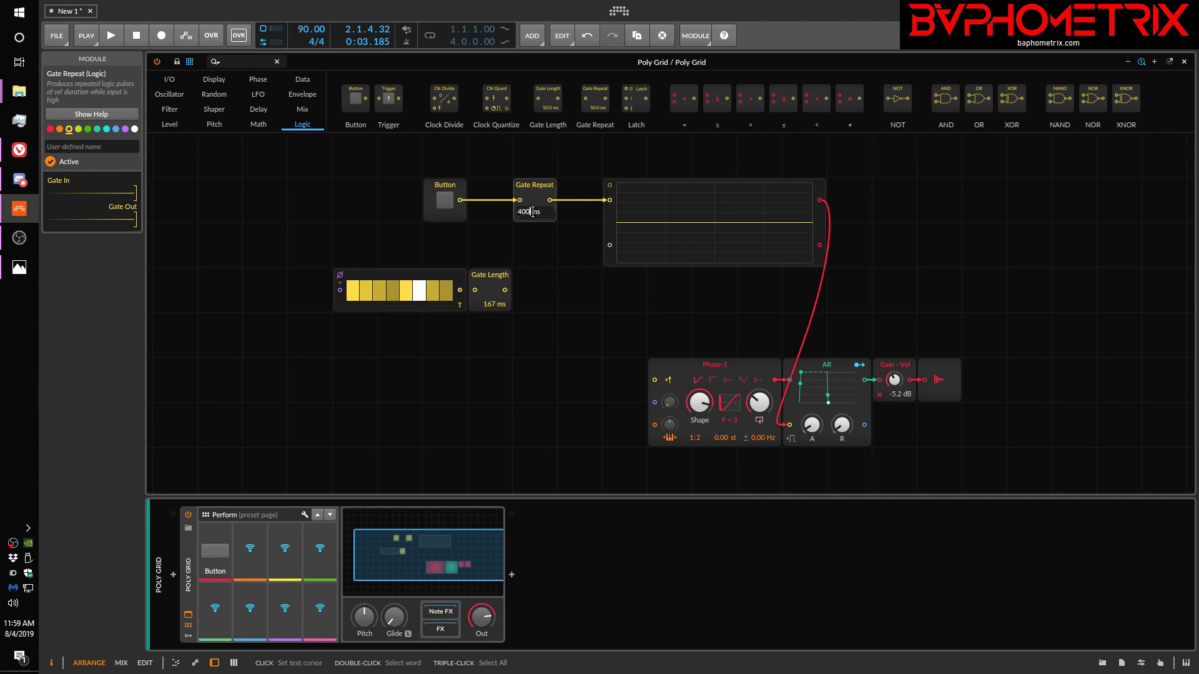
key(Return)
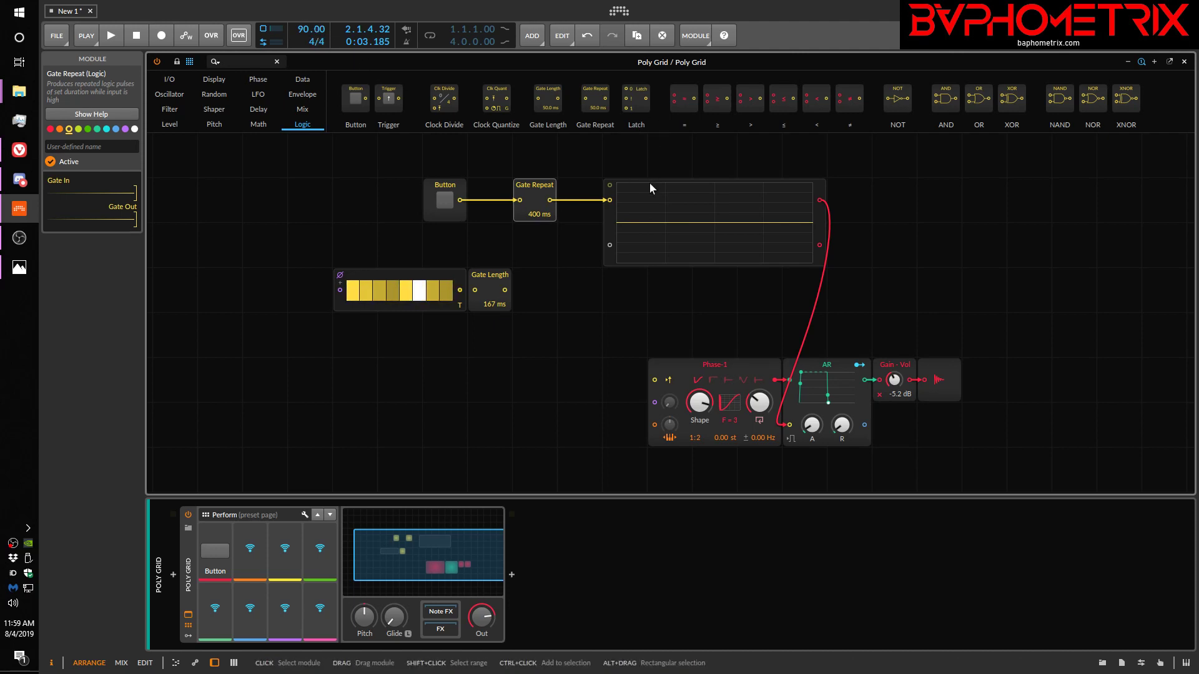
Audition the Gate Repeat at 400 ms with the Button, and replace it with a Latch module feeding the oscilloscope.
click(446, 200)
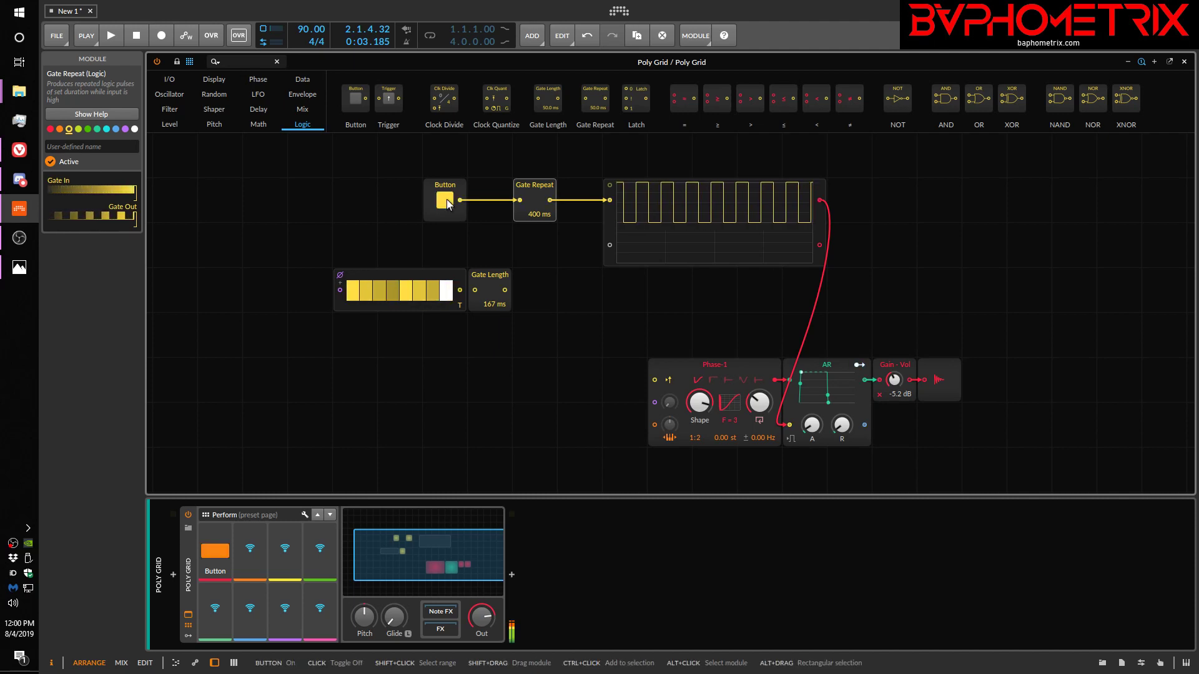
click(445, 201)
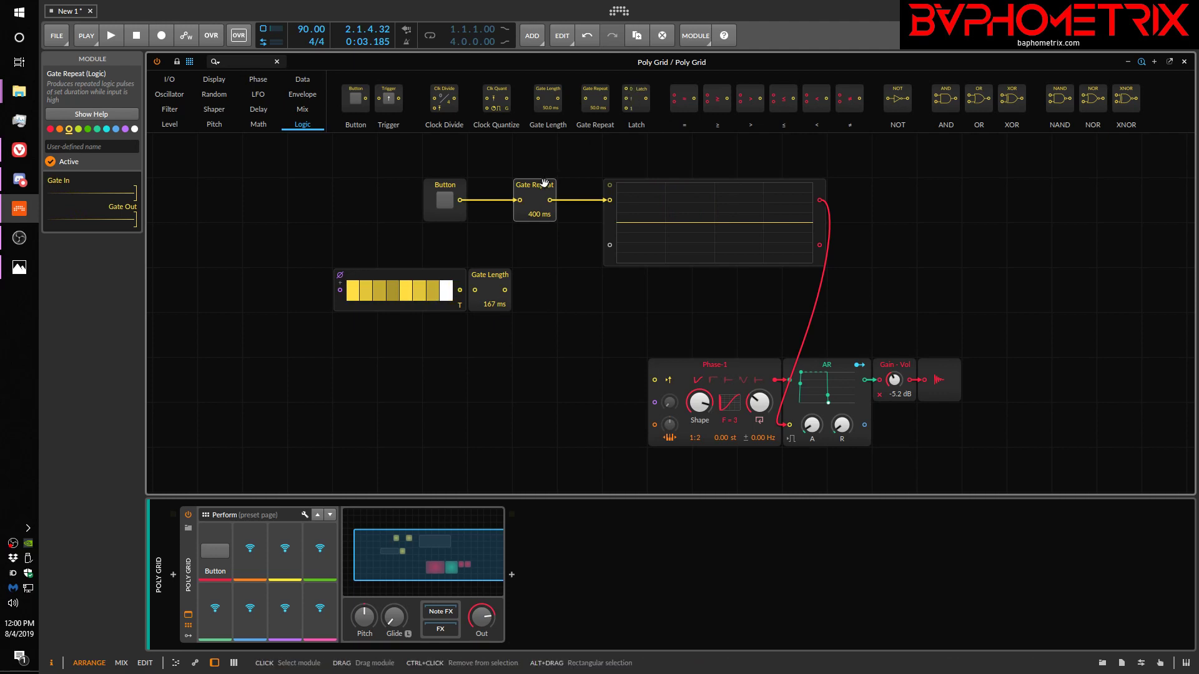
drag(636, 98, 537, 212)
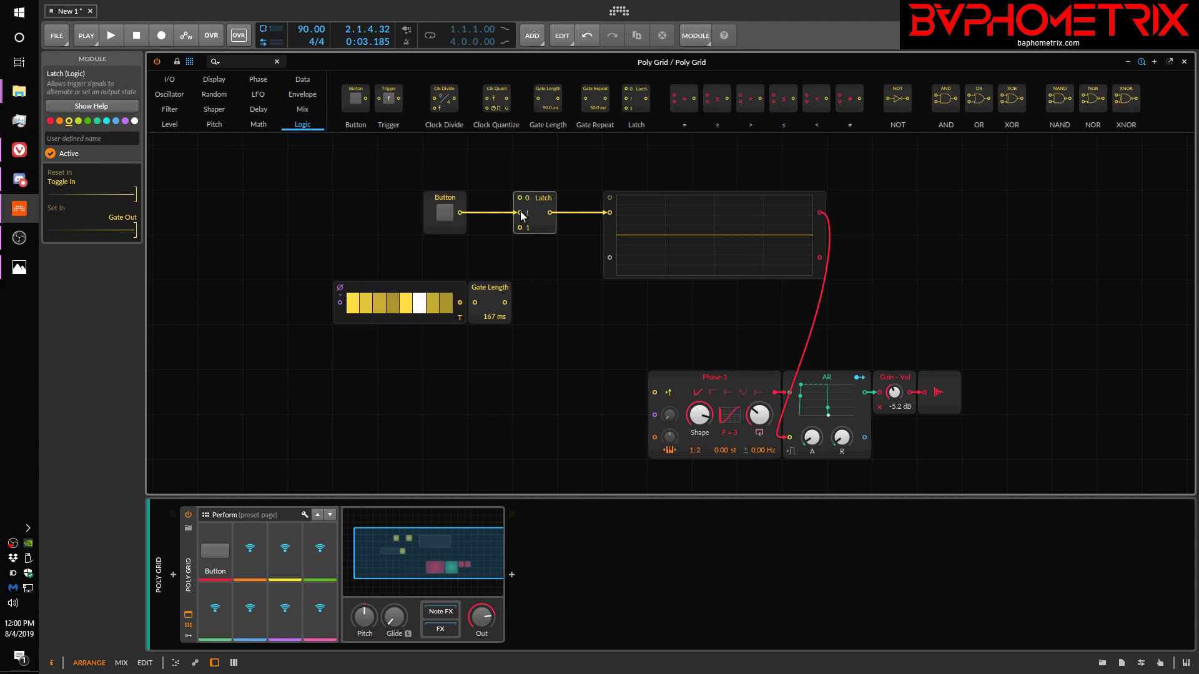
Switch the Button on and off repeatedly to audition how its signal toggles the Latch's output.
click(451, 207)
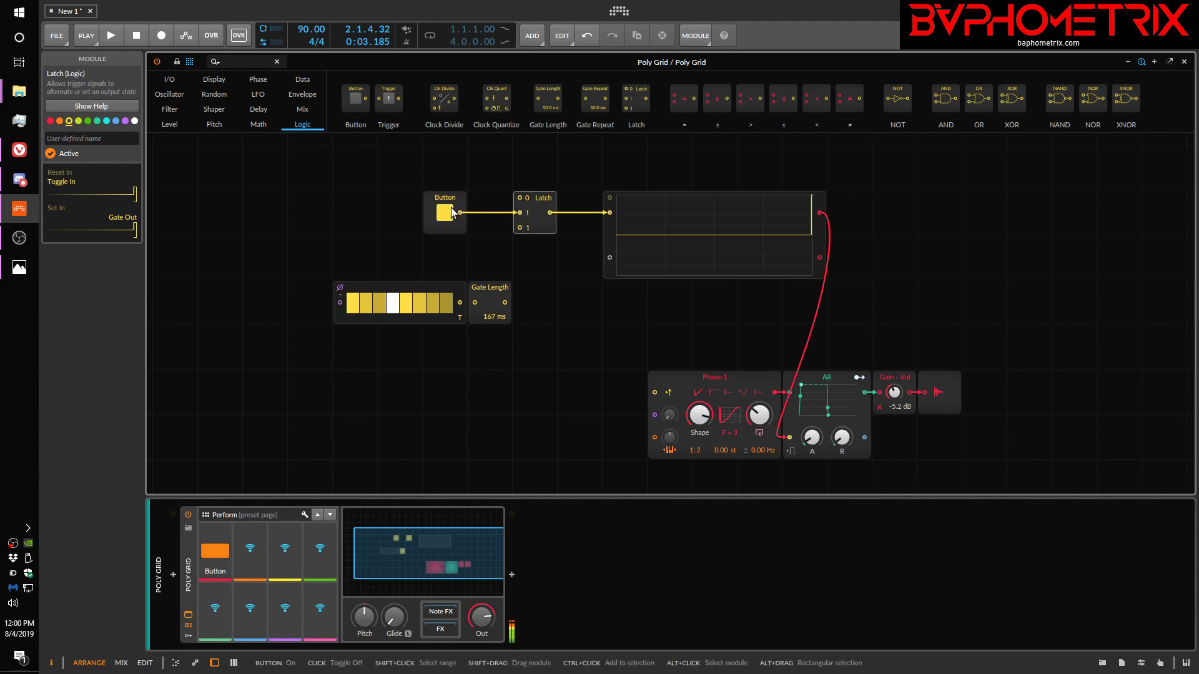
click(452, 211)
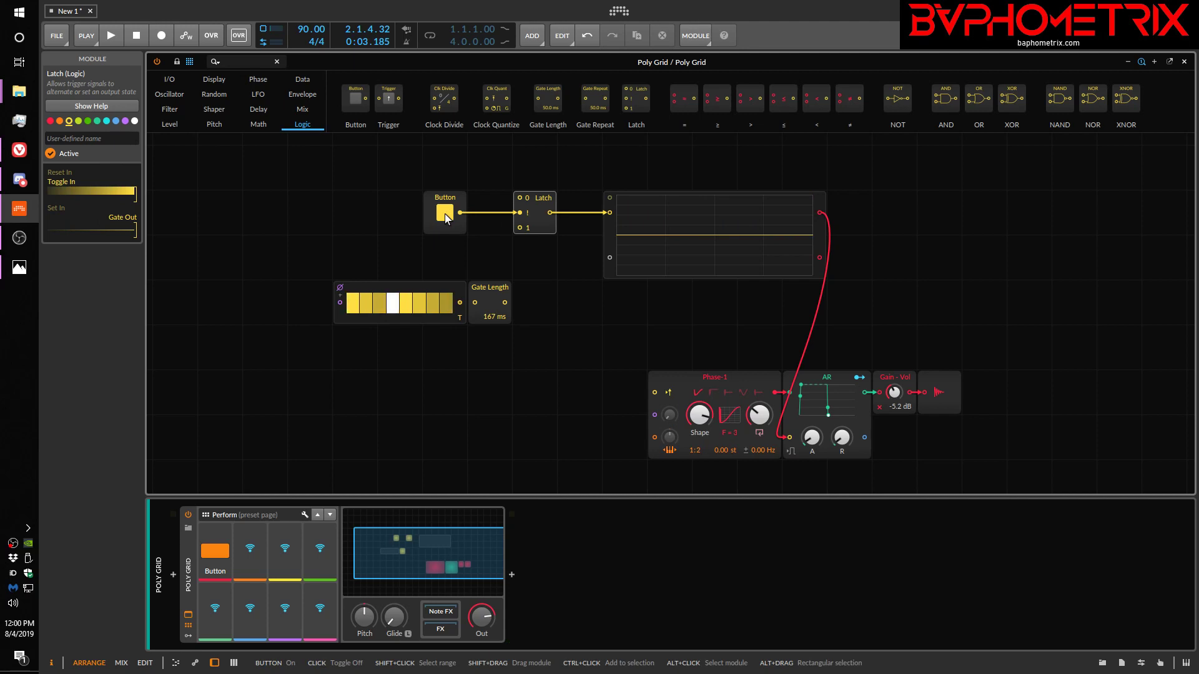
click(445, 212)
click(445, 212)
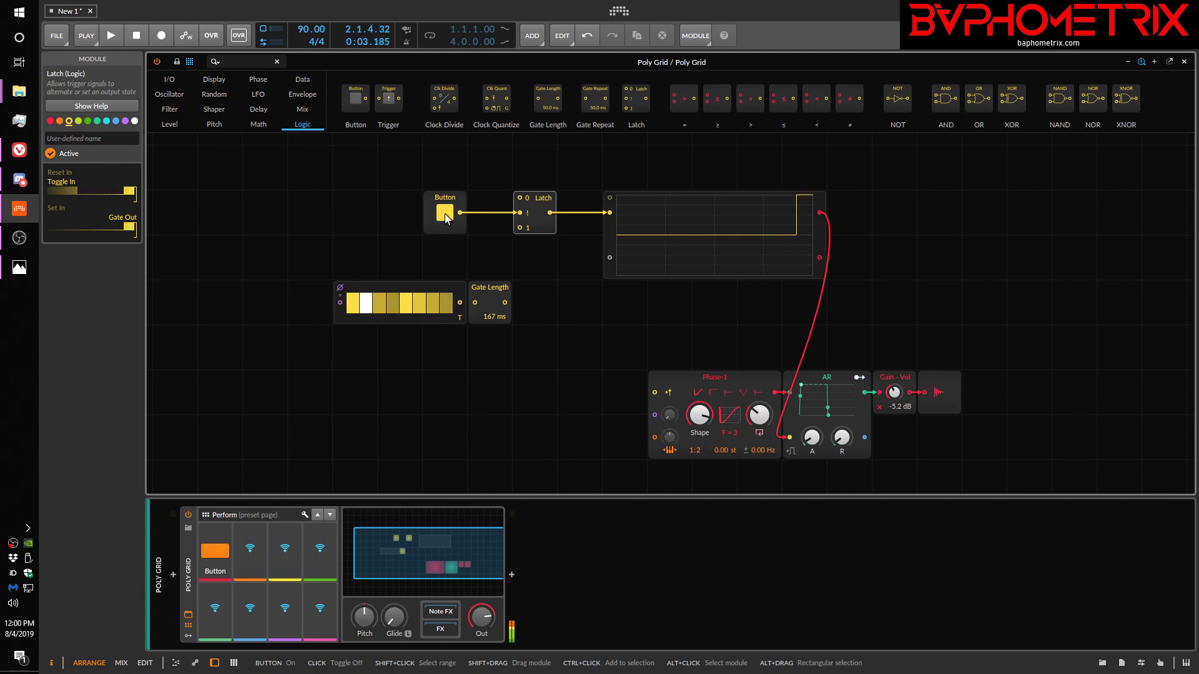
click(445, 213)
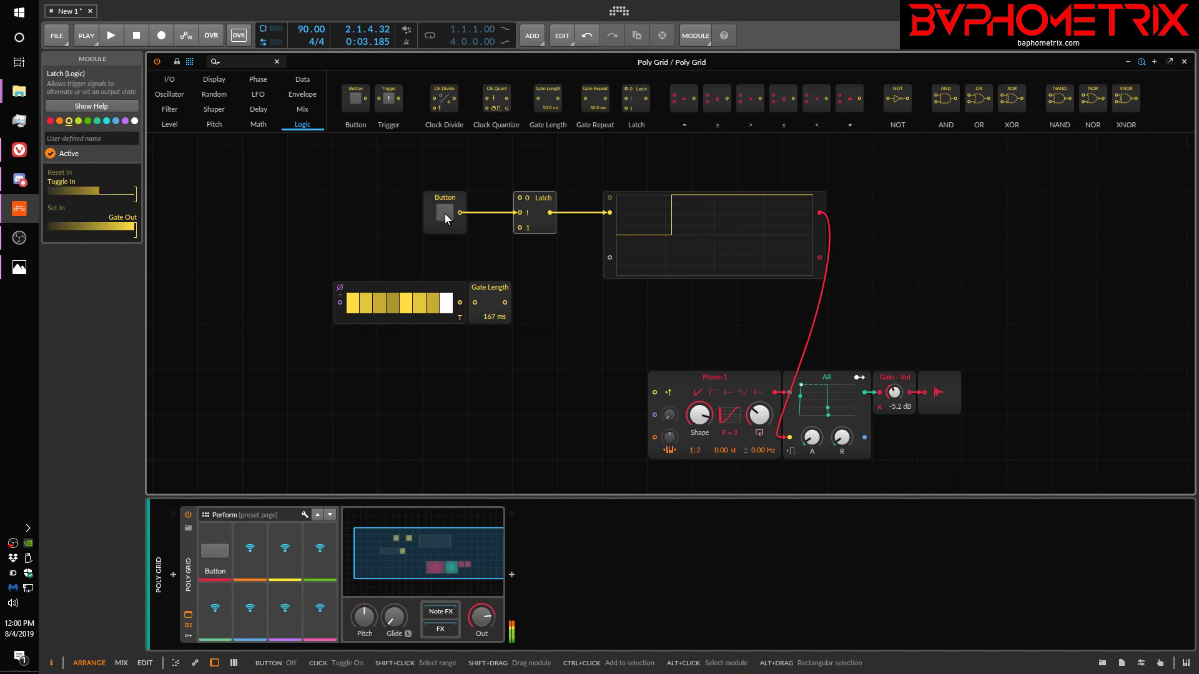
click(444, 214)
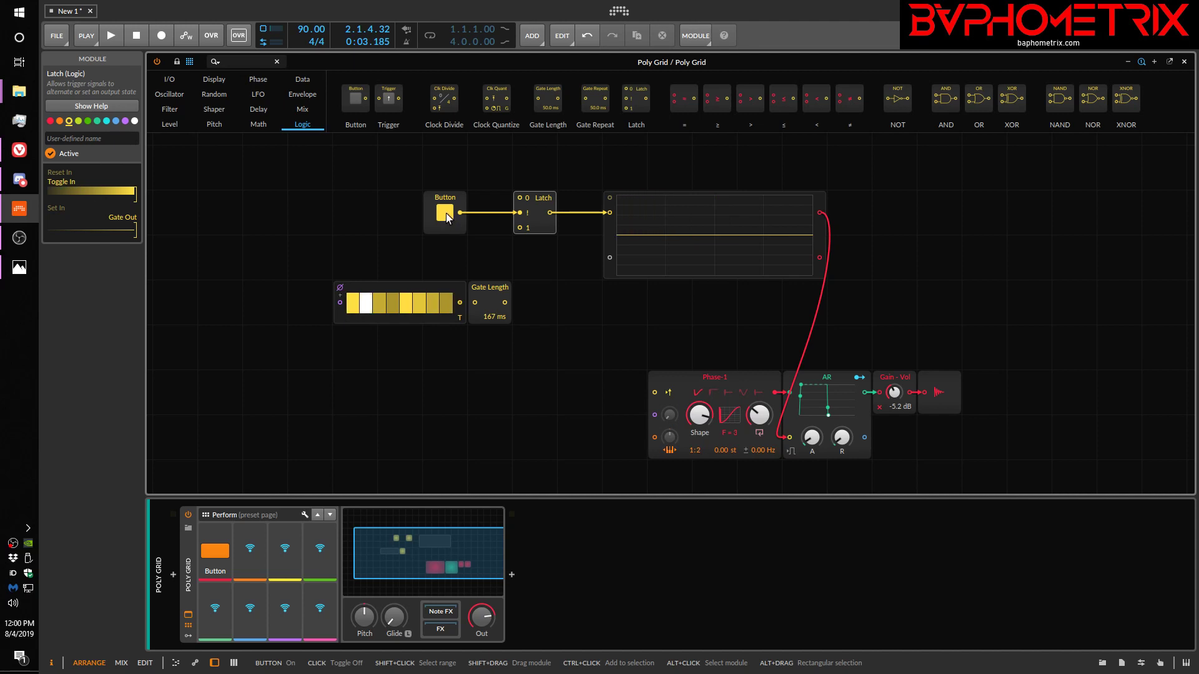
click(445, 213)
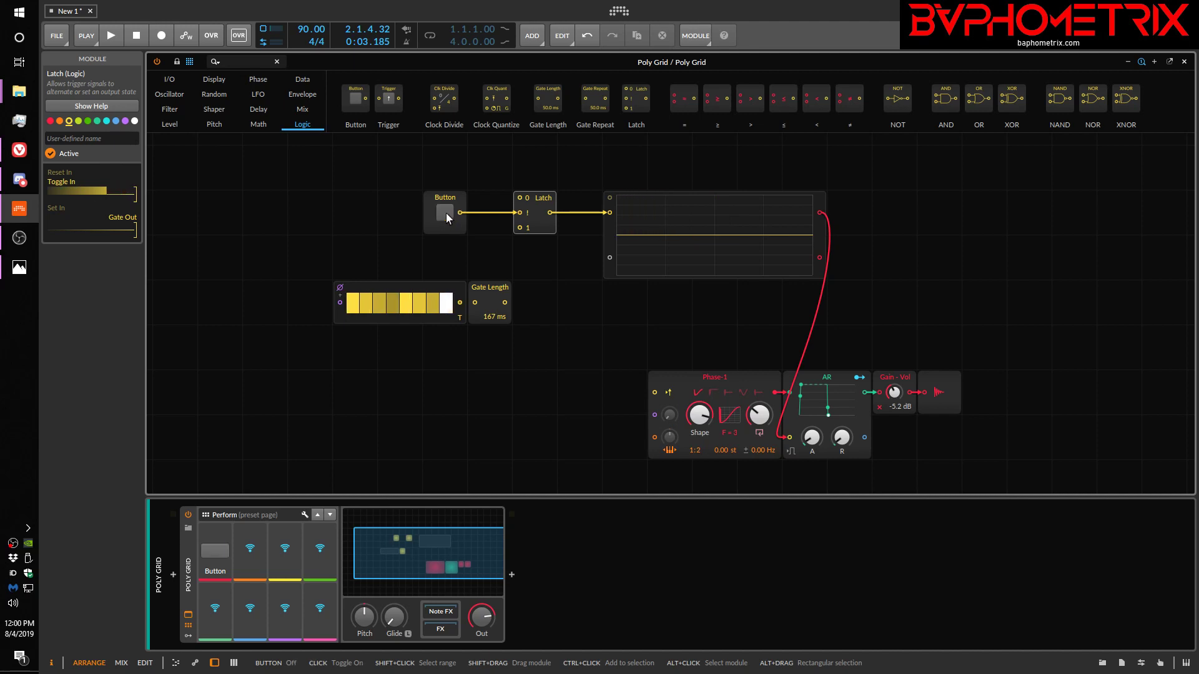
click(445, 213)
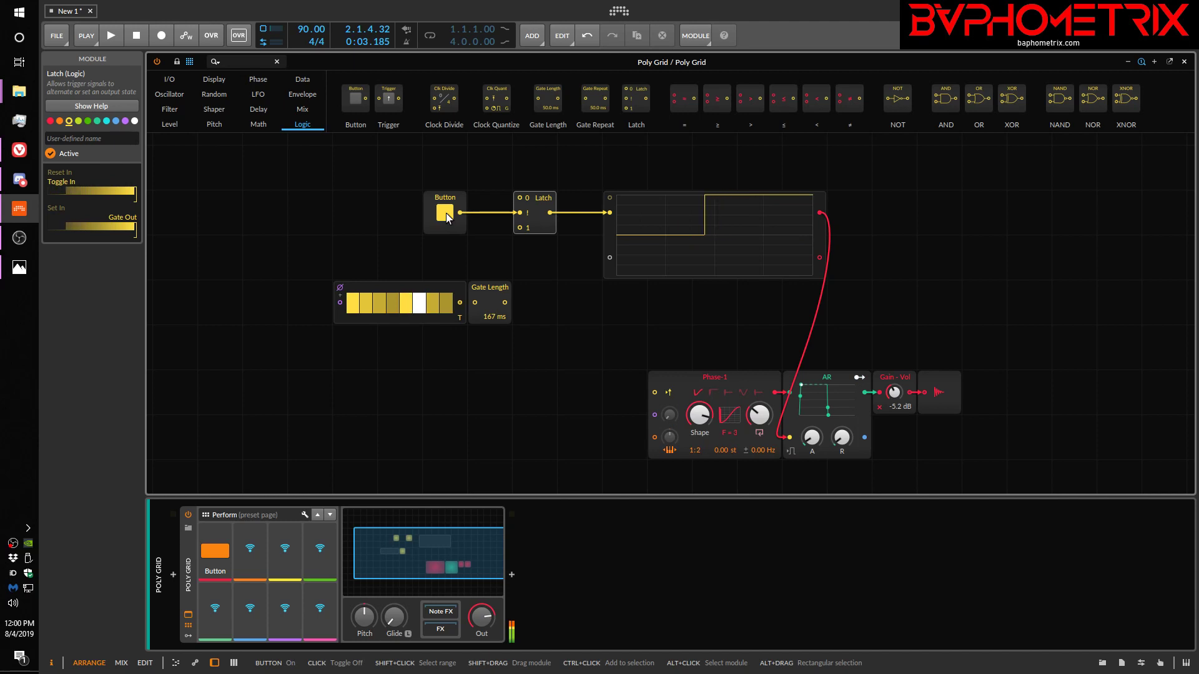
click(445, 213)
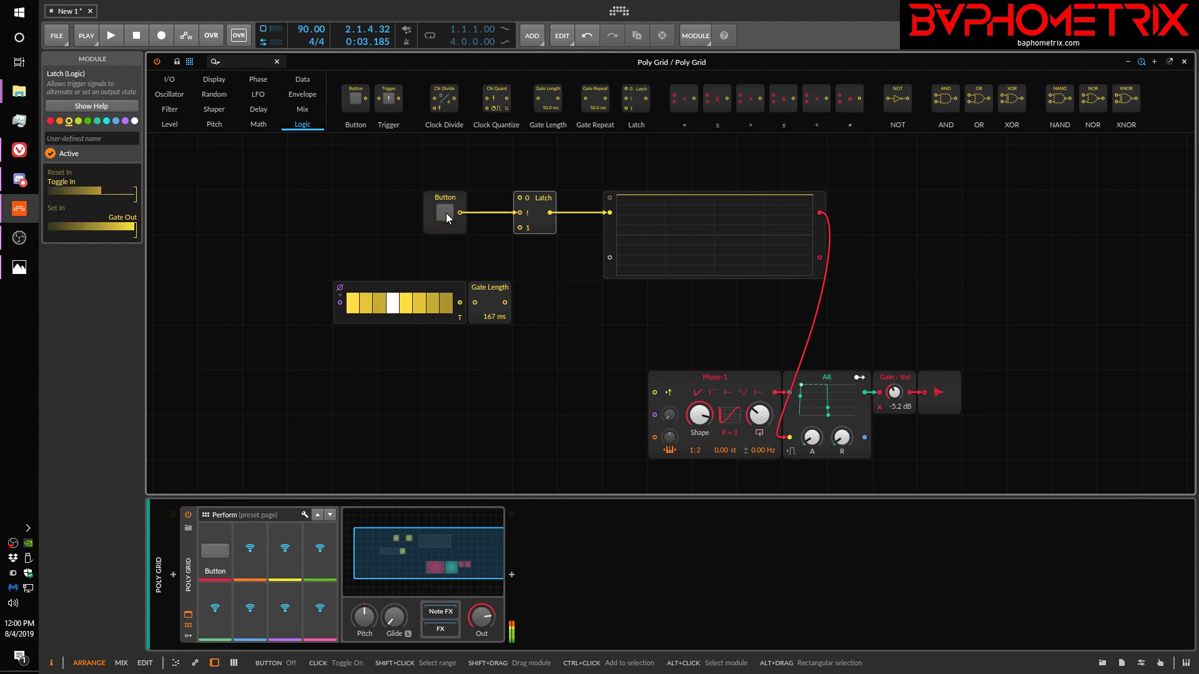
click(445, 213)
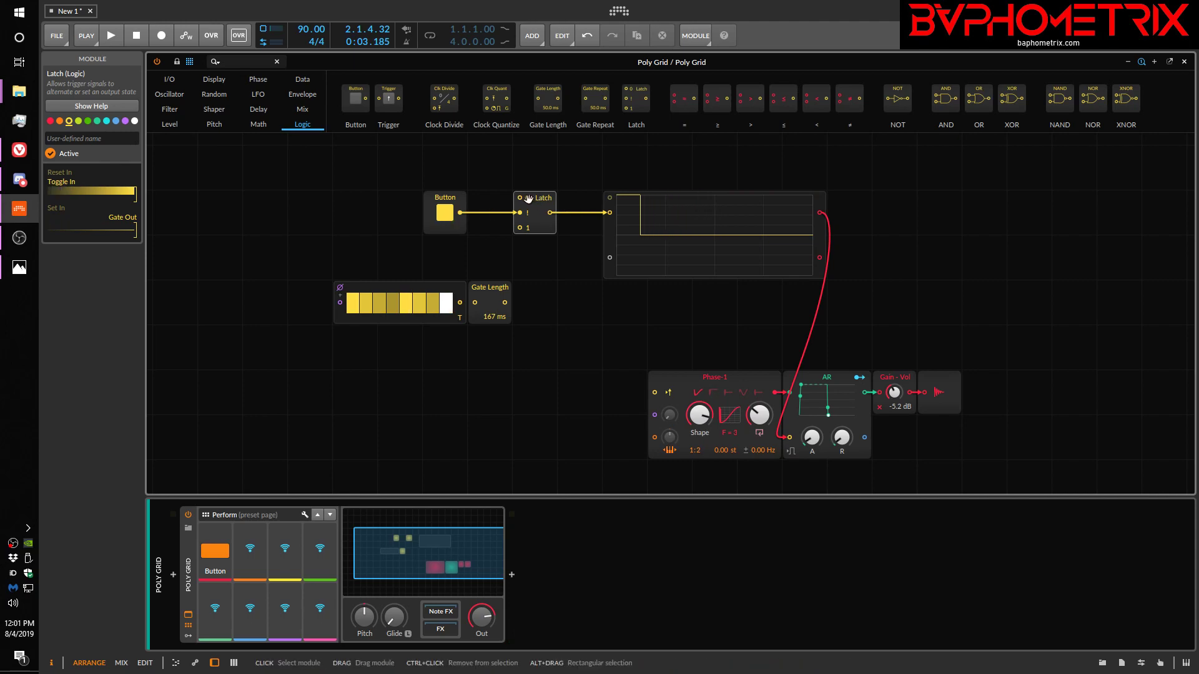
Open the Latch module's help to examine its Reset, Toggle and Set inputs, and close it.
click(550, 201)
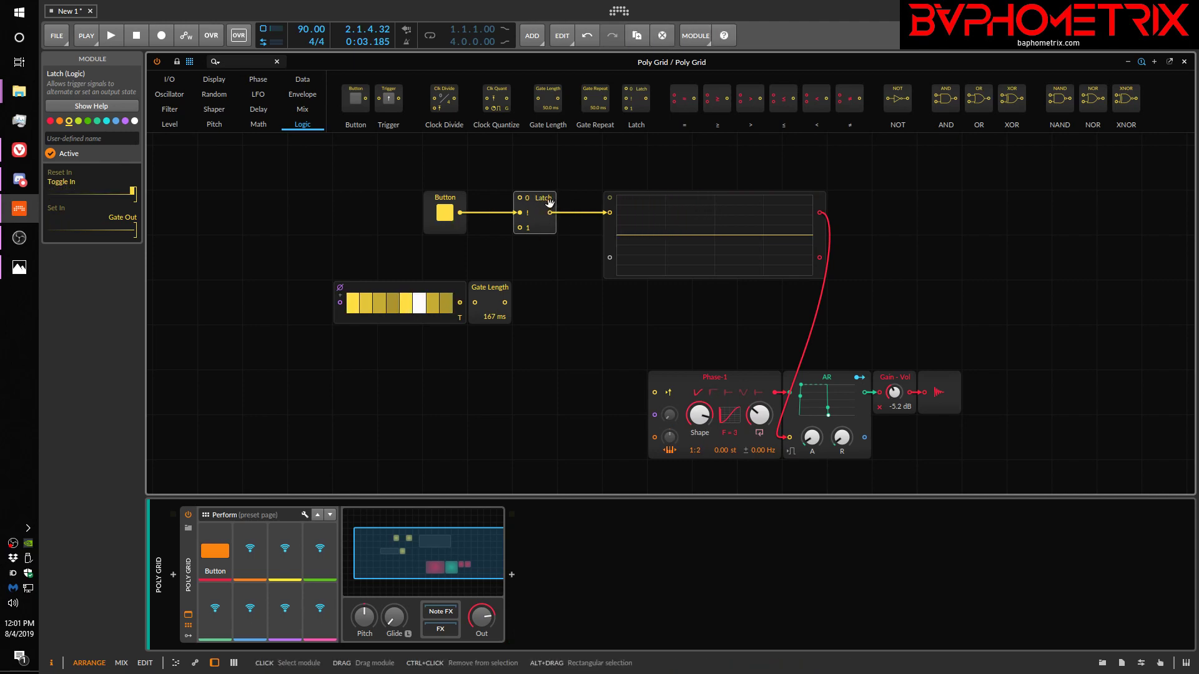
key(F1)
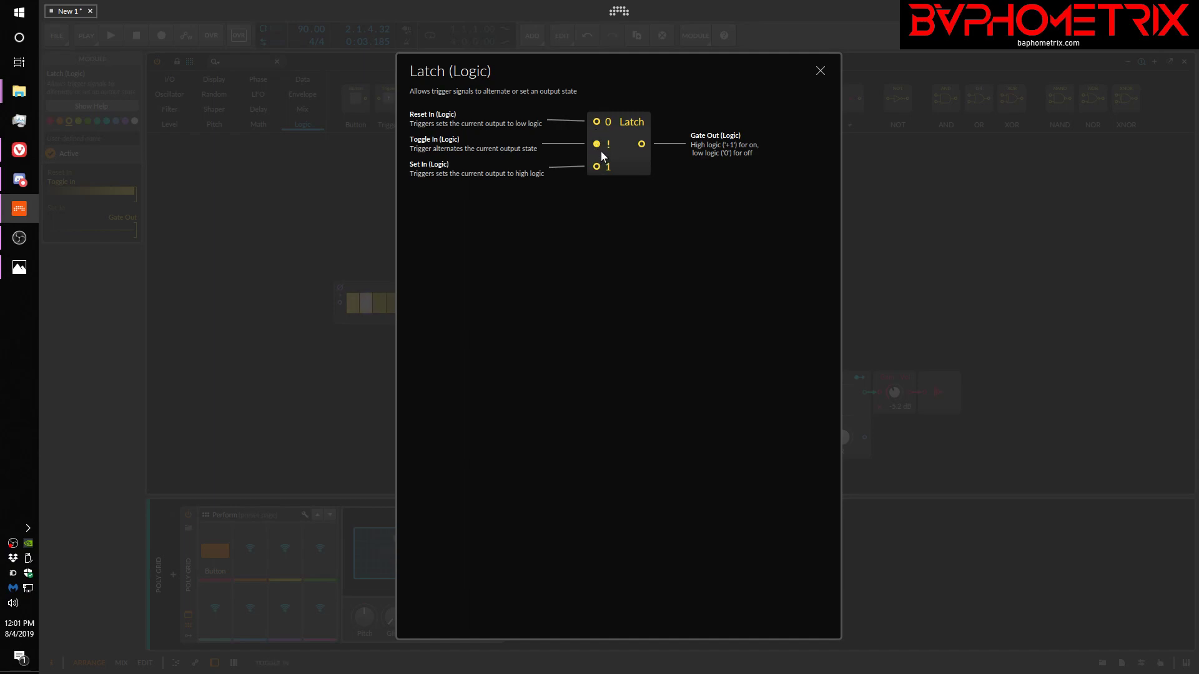
click(822, 71)
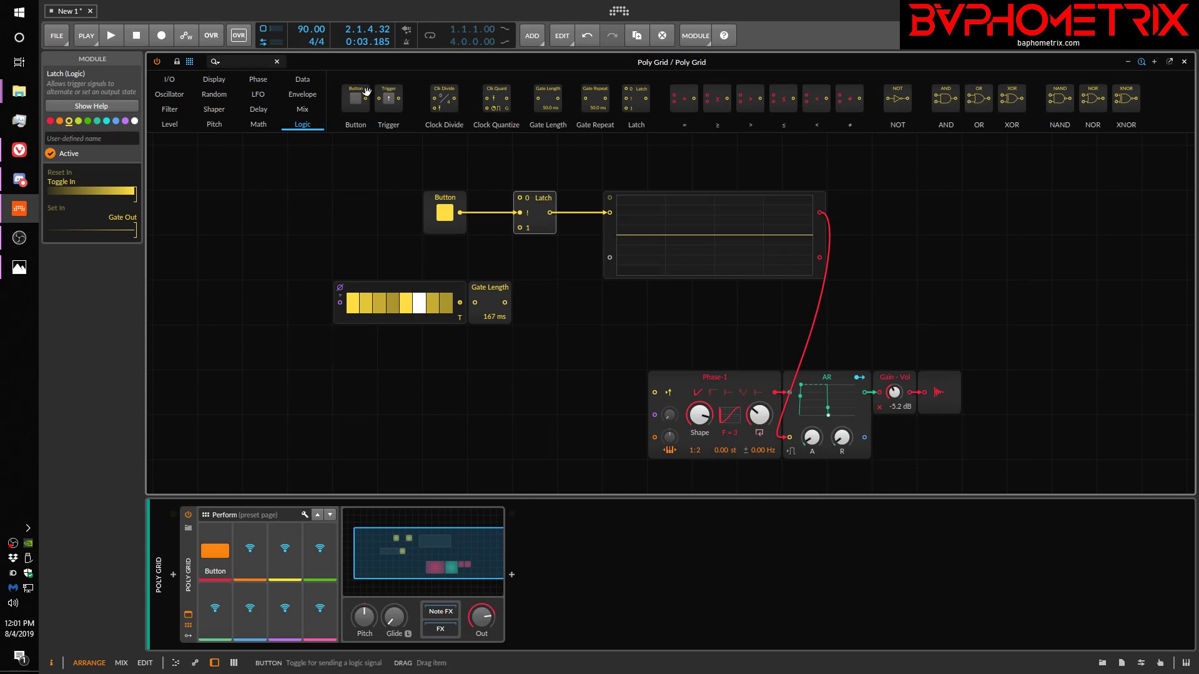
Add a second Button wired to the Latch's Reset input, and audition resetting the latch after toggling it on.
drag(356, 98, 520, 199)
click(440, 160)
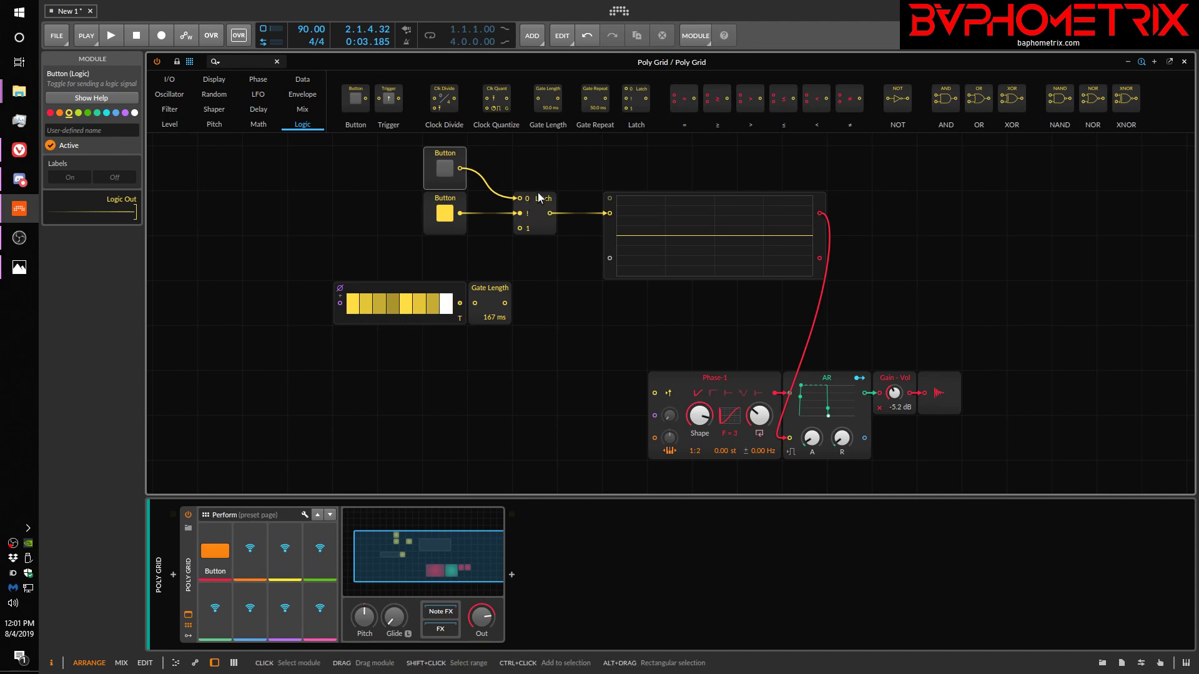
click(451, 217)
click(450, 216)
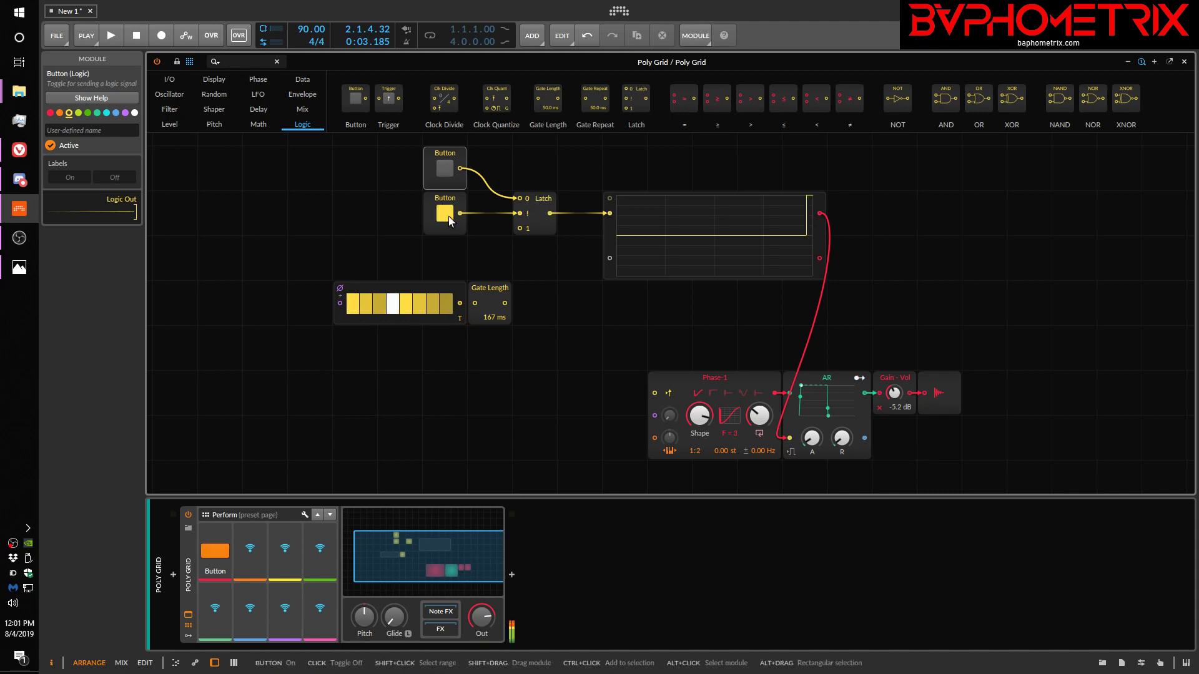
click(441, 166)
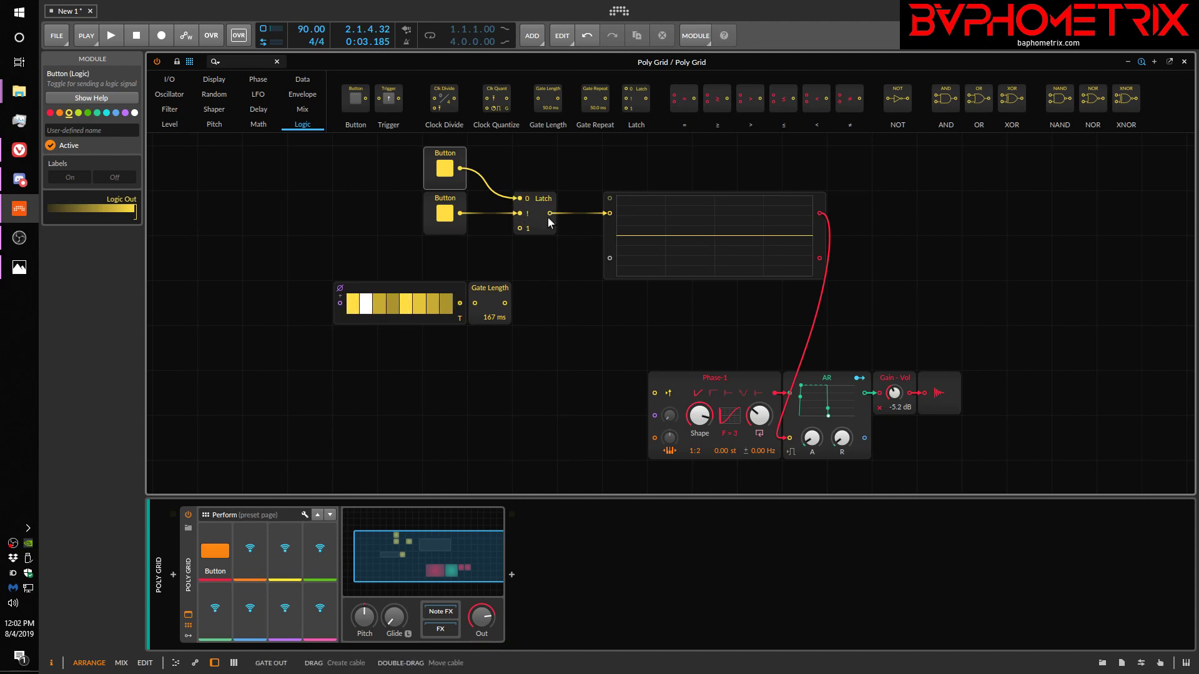
click(448, 166)
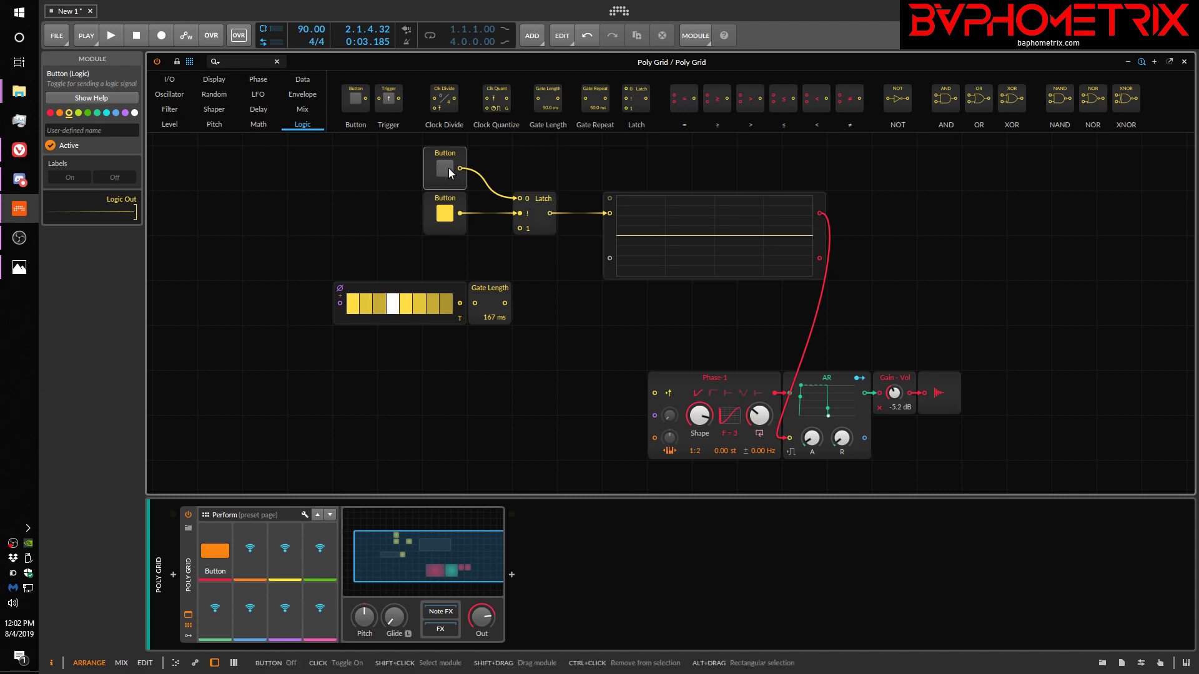
Add a third Button wired to the Latch's Set input, and audition setting the latch high and resetting it low.
drag(355, 98, 517, 229)
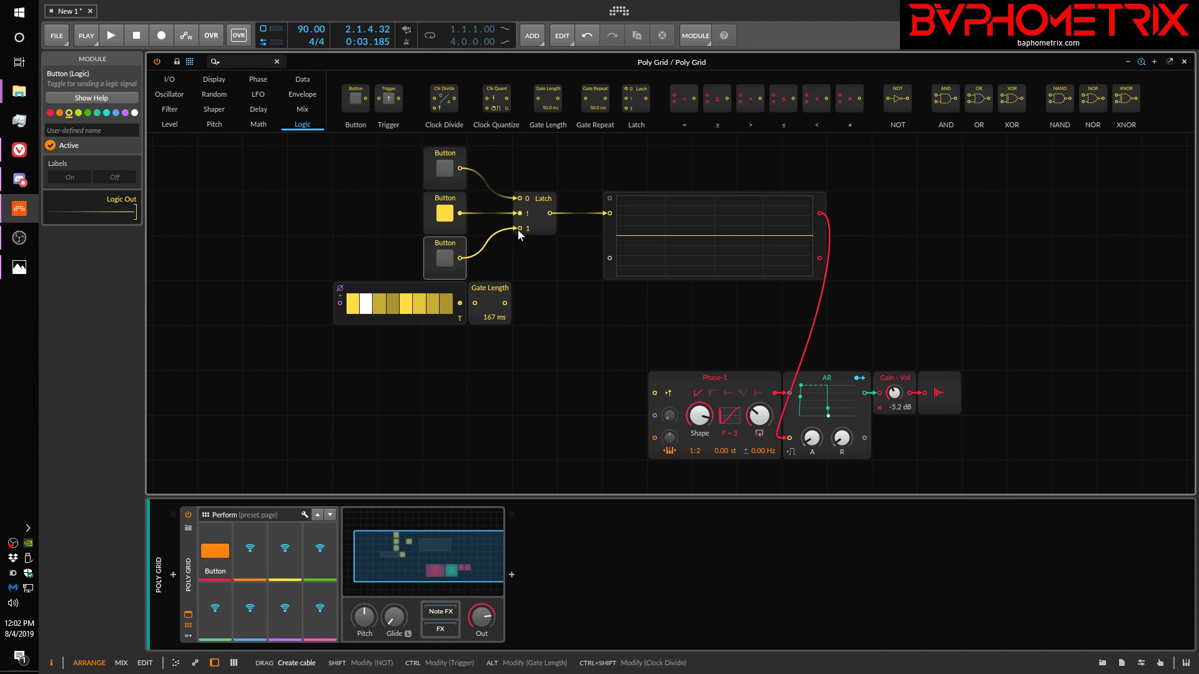
click(446, 260)
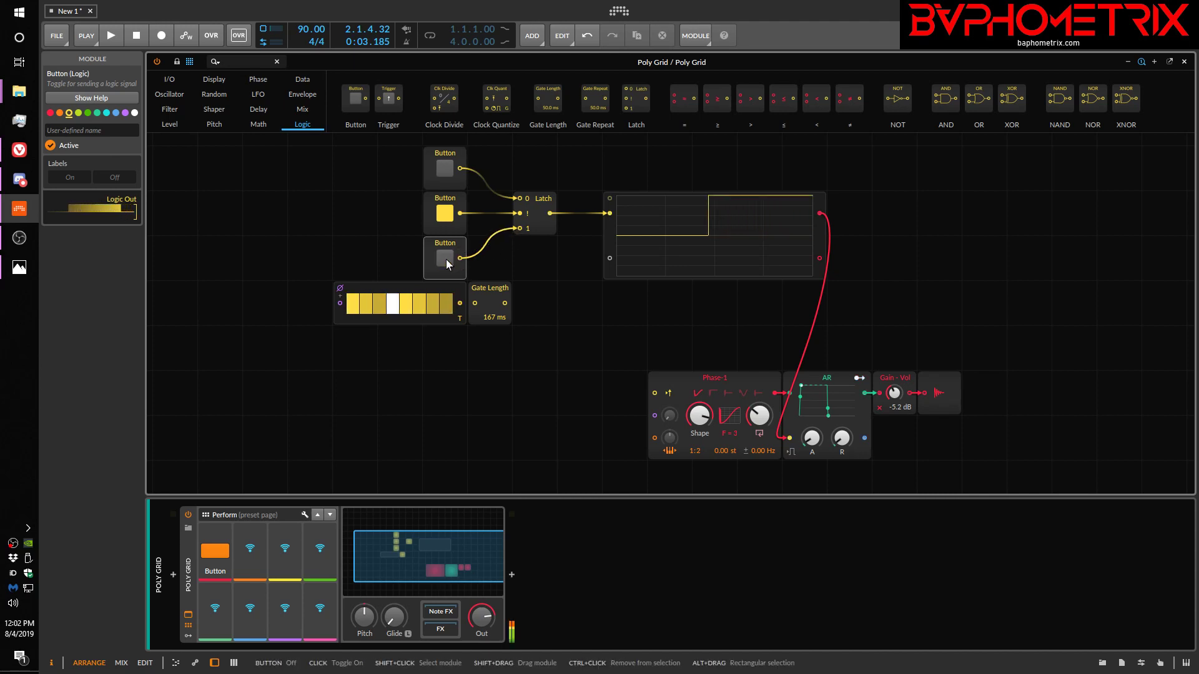
click(446, 260)
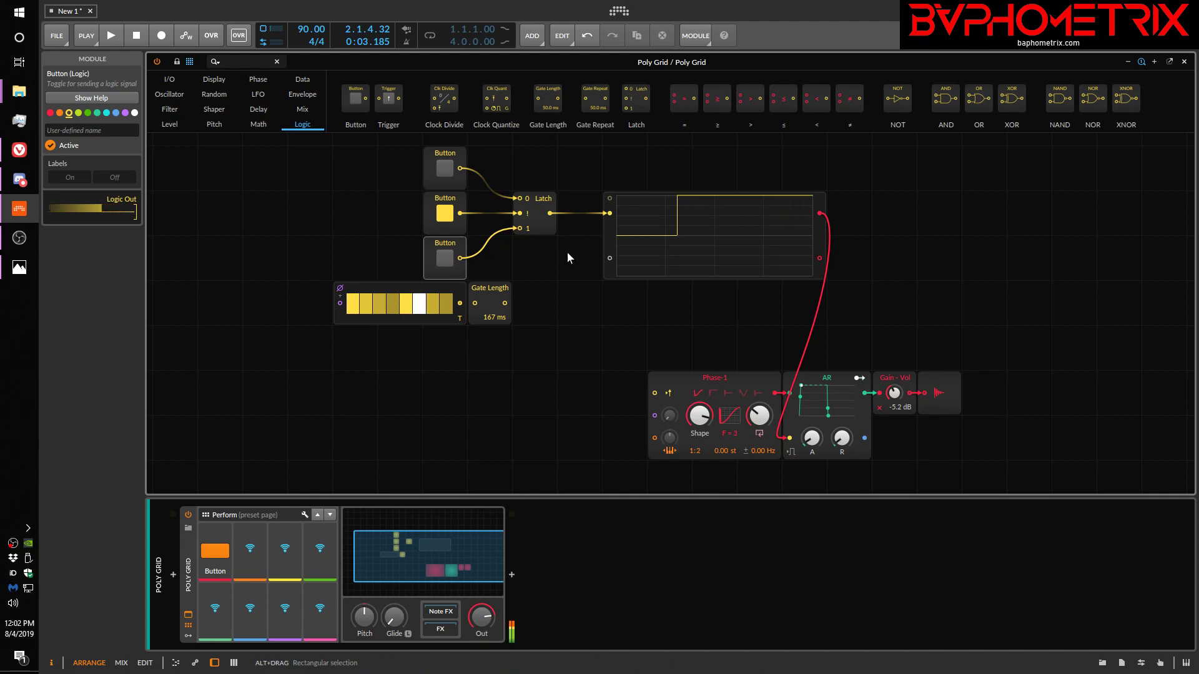
click(445, 261)
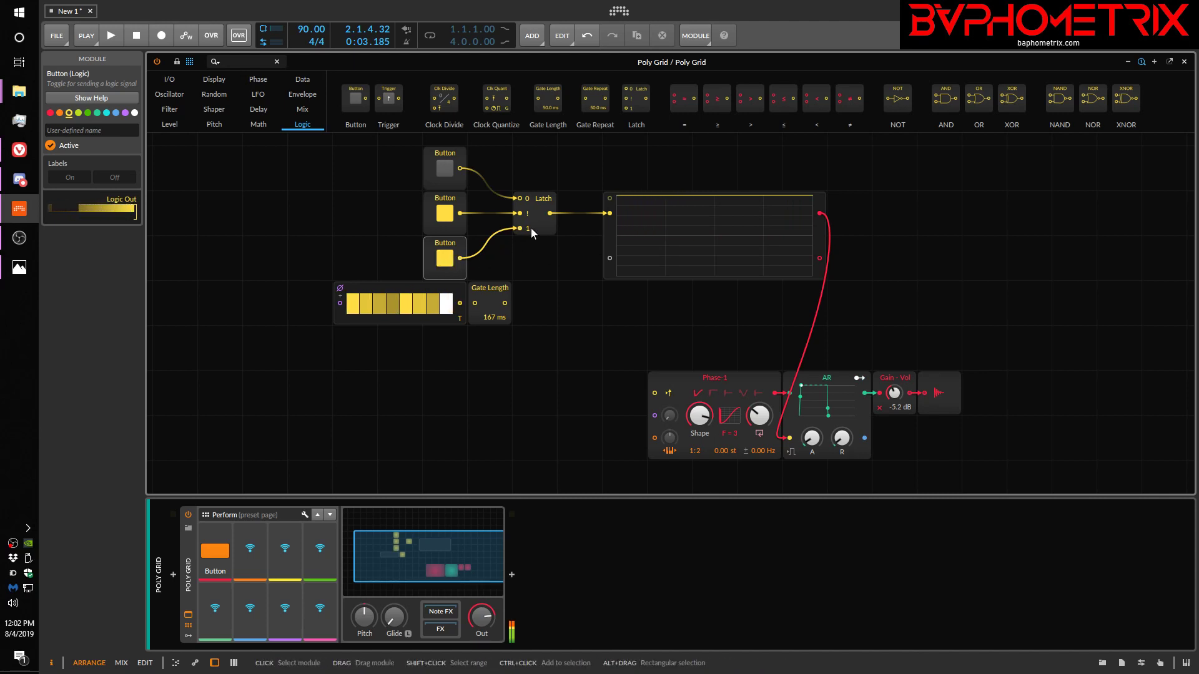
click(445, 168)
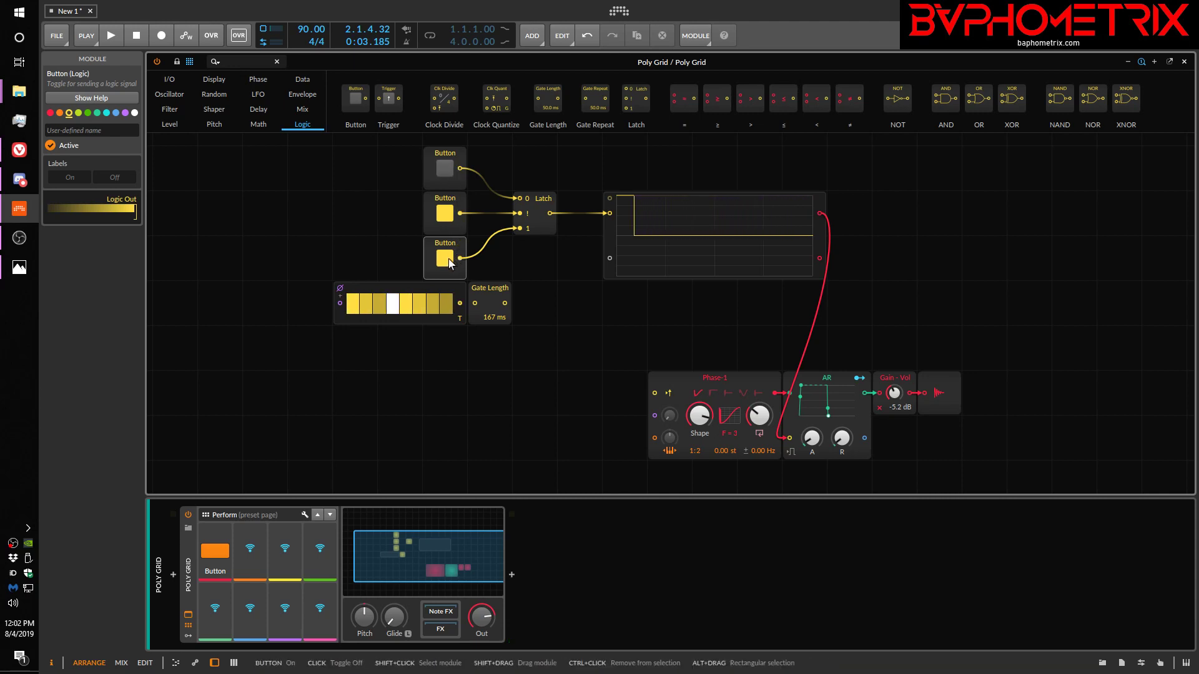
click(448, 258)
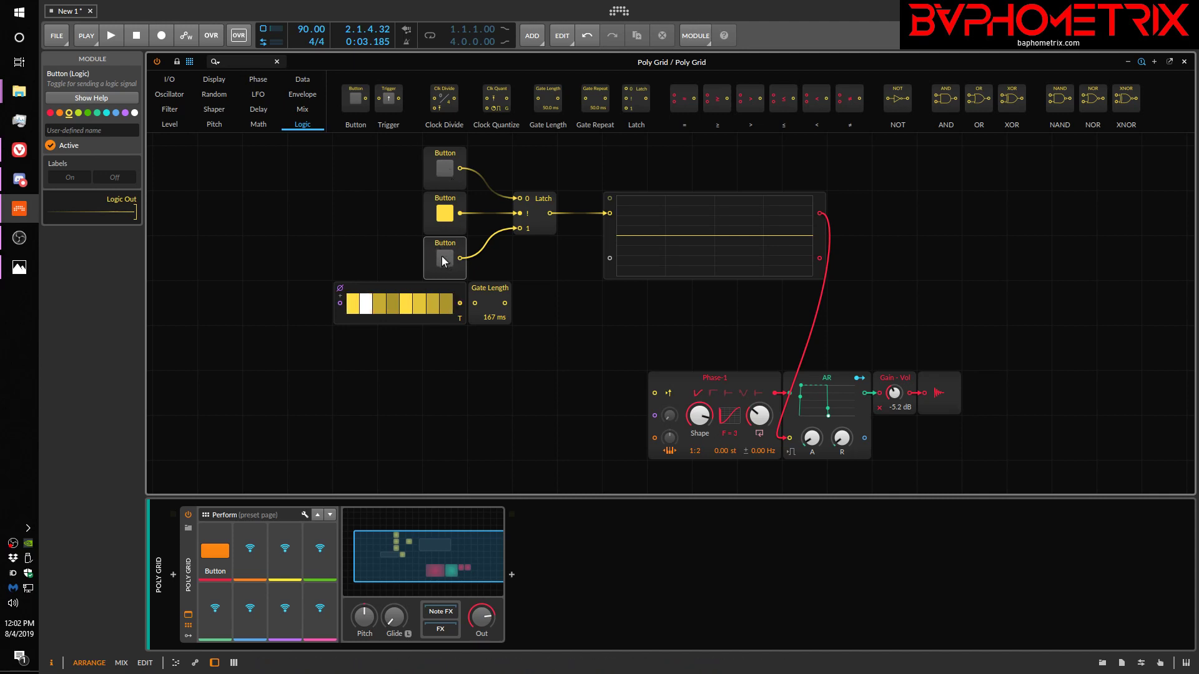
Switch the Button on the Latch's Toggle input off and on twice to audition the alternating output.
click(446, 215)
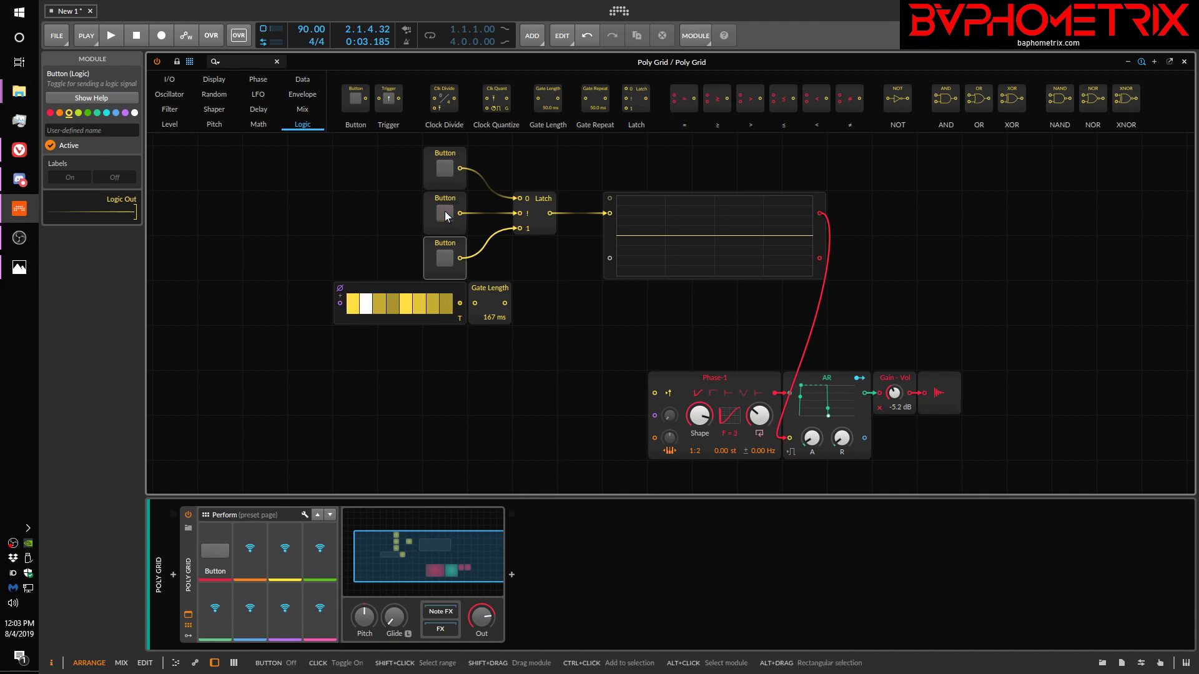
click(446, 215)
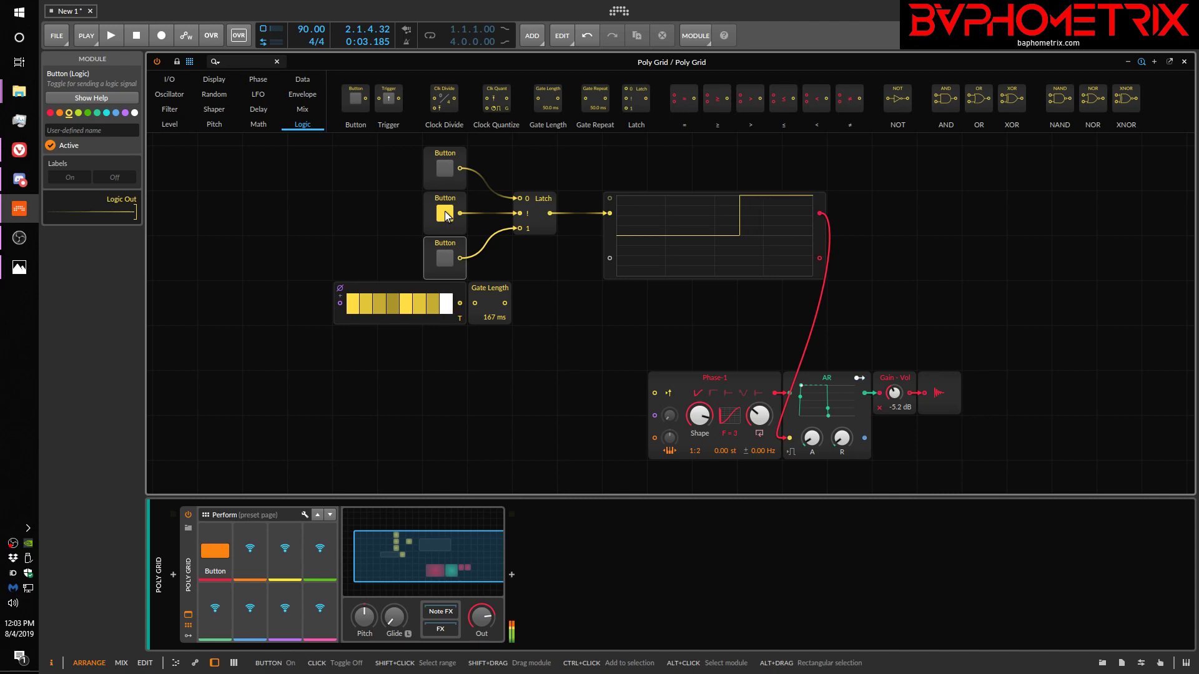
click(446, 214)
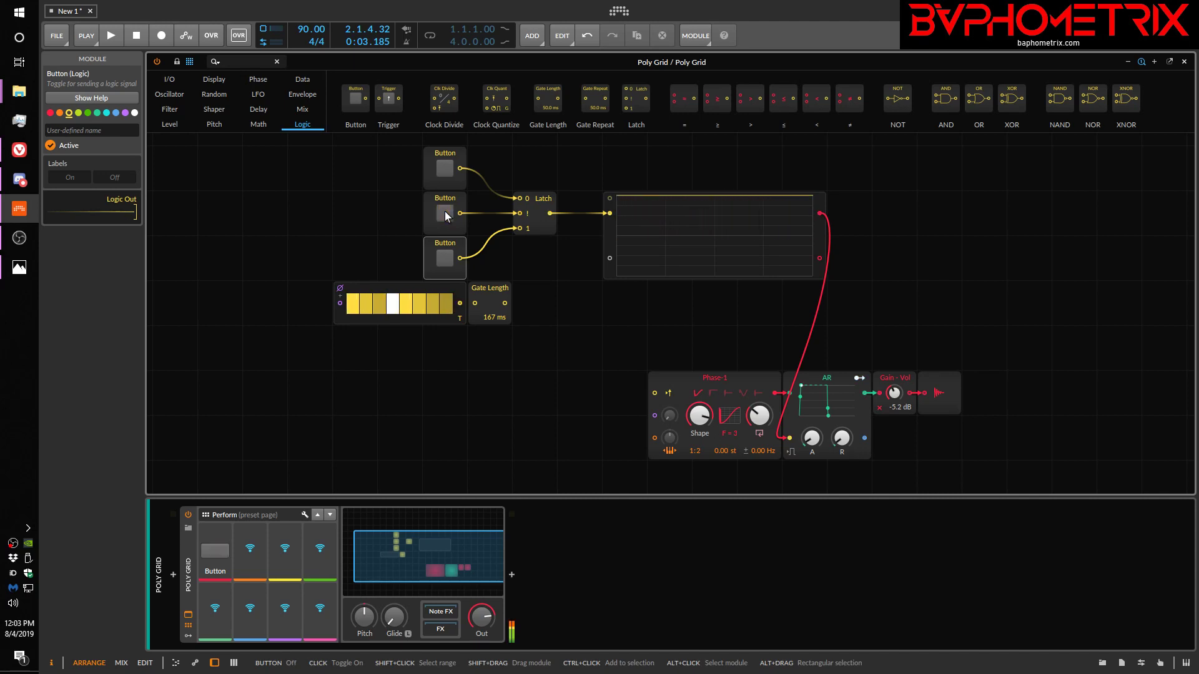
click(444, 213)
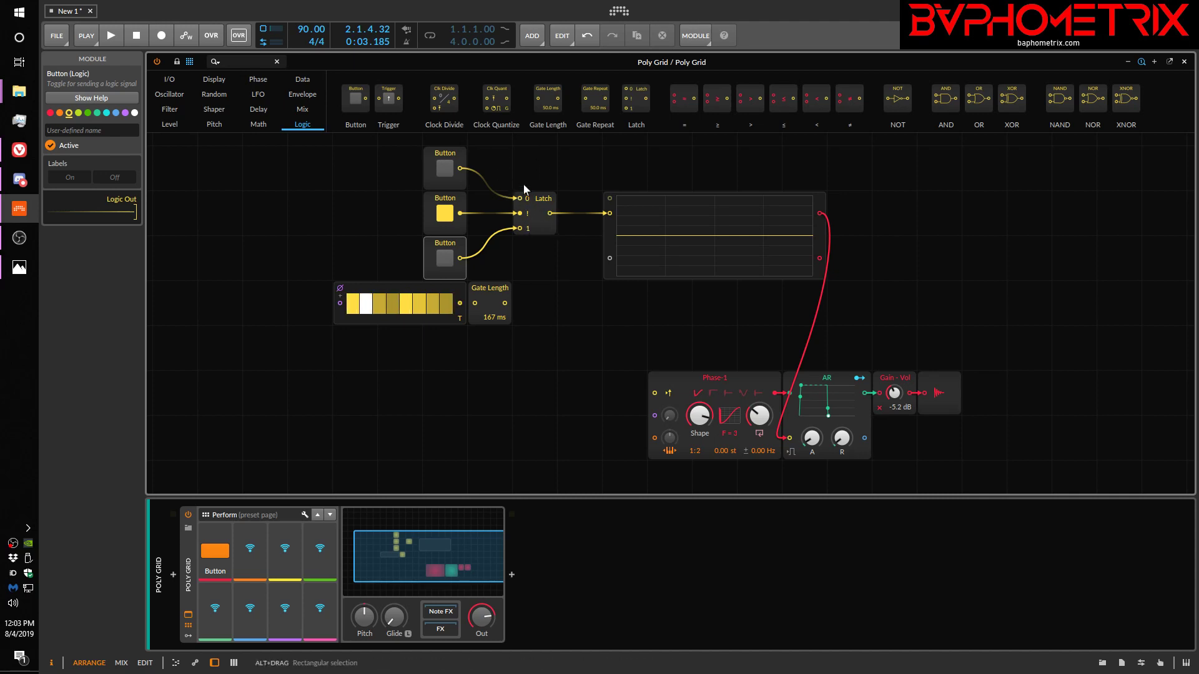
Delete the three Buttons and the Latch, and add Clock Divide and Clock Quantize modules in their place.
drag(397, 138, 567, 265)
key(Delete)
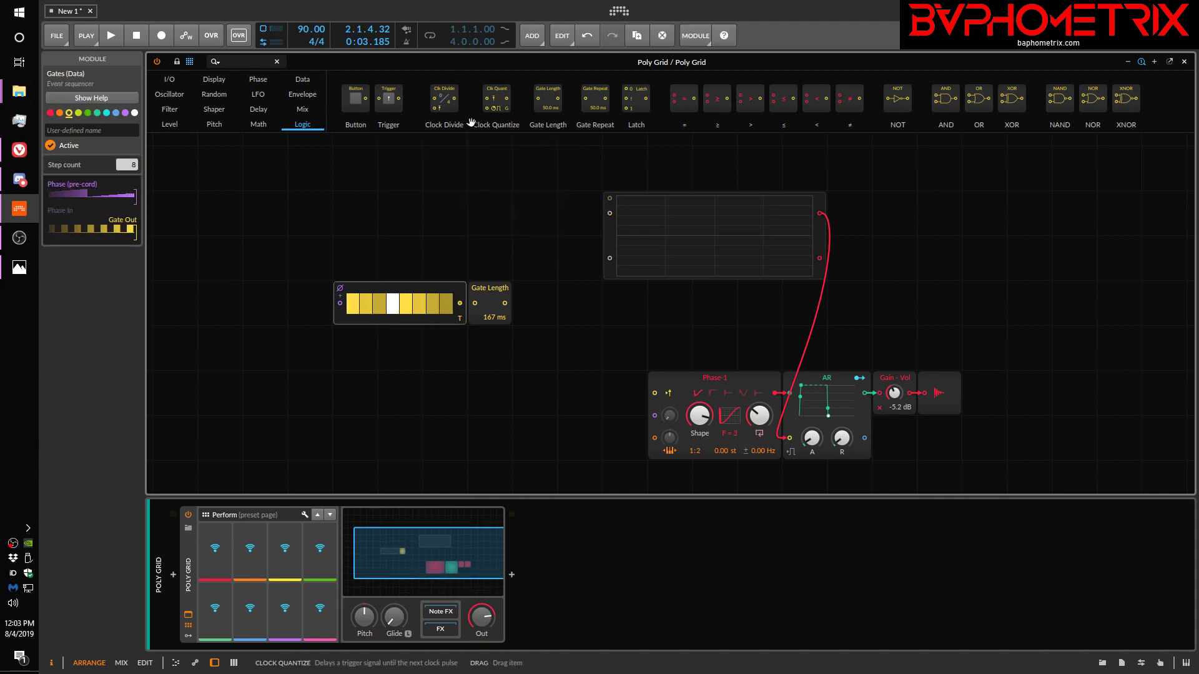
drag(446, 100, 447, 168)
drag(498, 107, 460, 208)
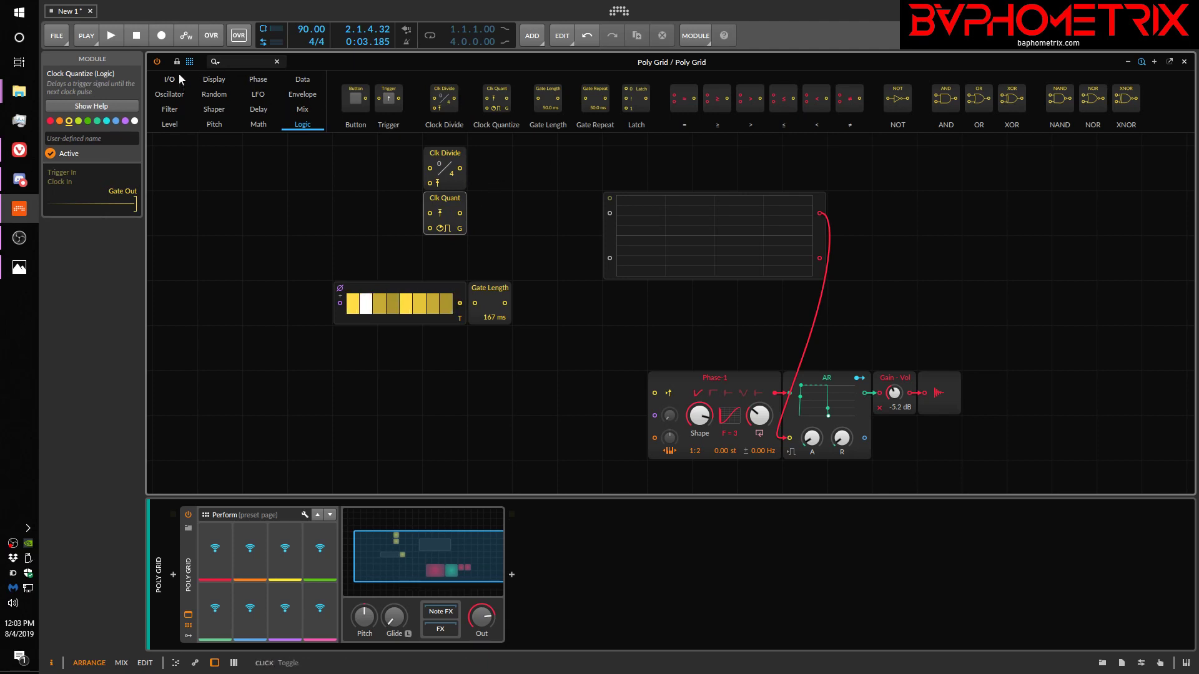
Add a Clock and a Transport LFO module, stacked beside the Clock Divide and Clock Quantize modules.
click(253, 95)
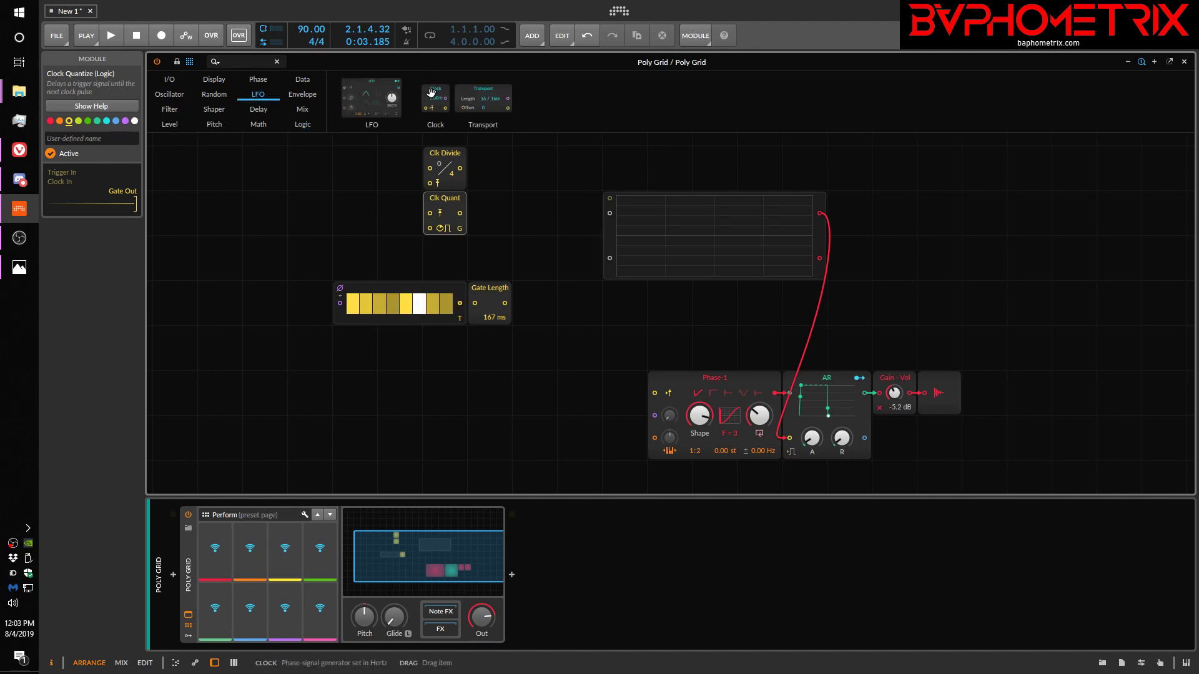
drag(431, 93, 311, 159)
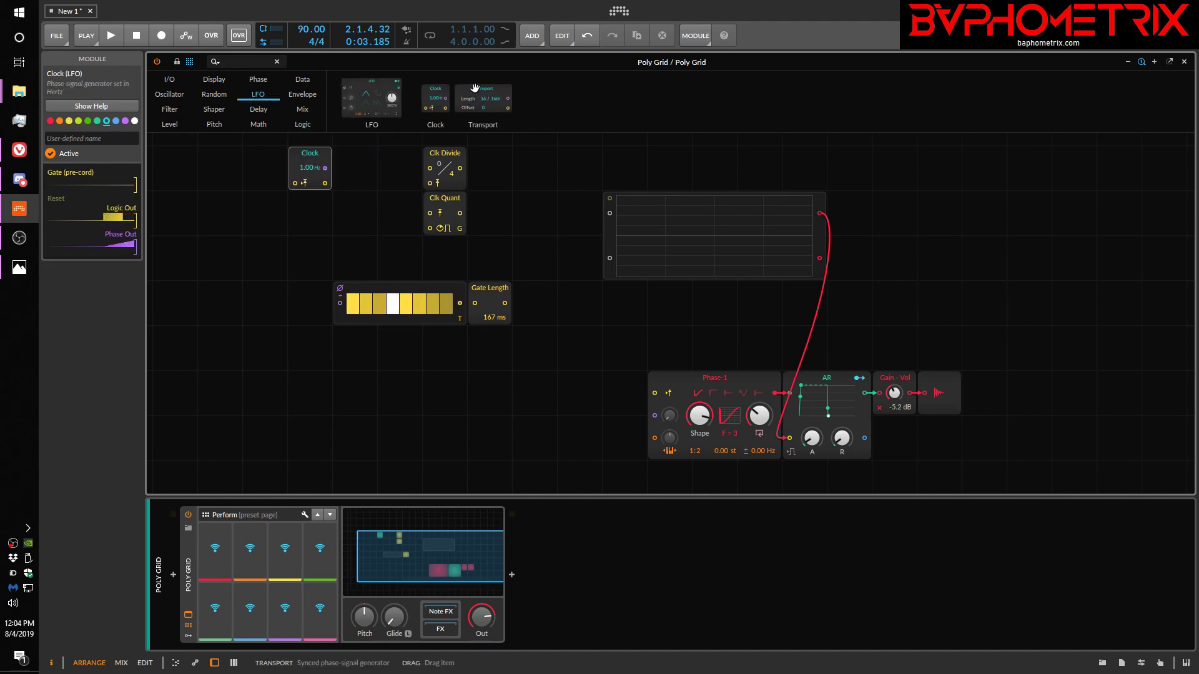
drag(475, 88, 279, 225)
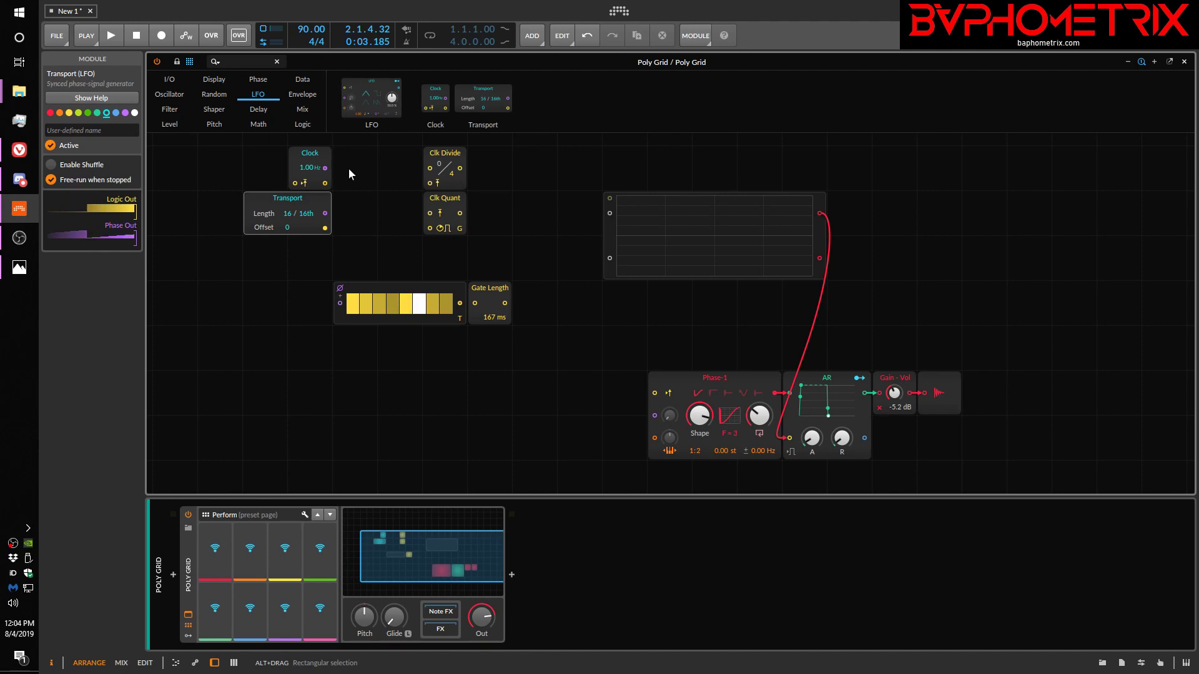
Switch to Photos to view the GridSchool episode list.
click(19, 267)
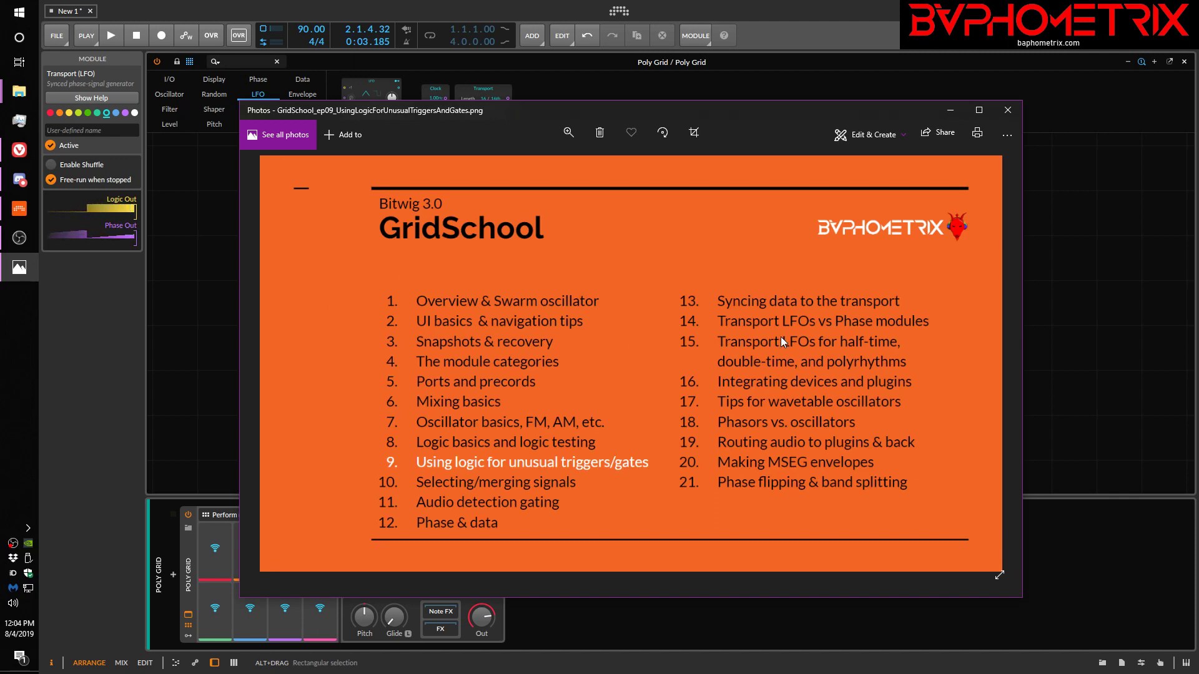
Return to Bitwig Studio and delete the Transport LFO module below the Clock.
click(714, 6)
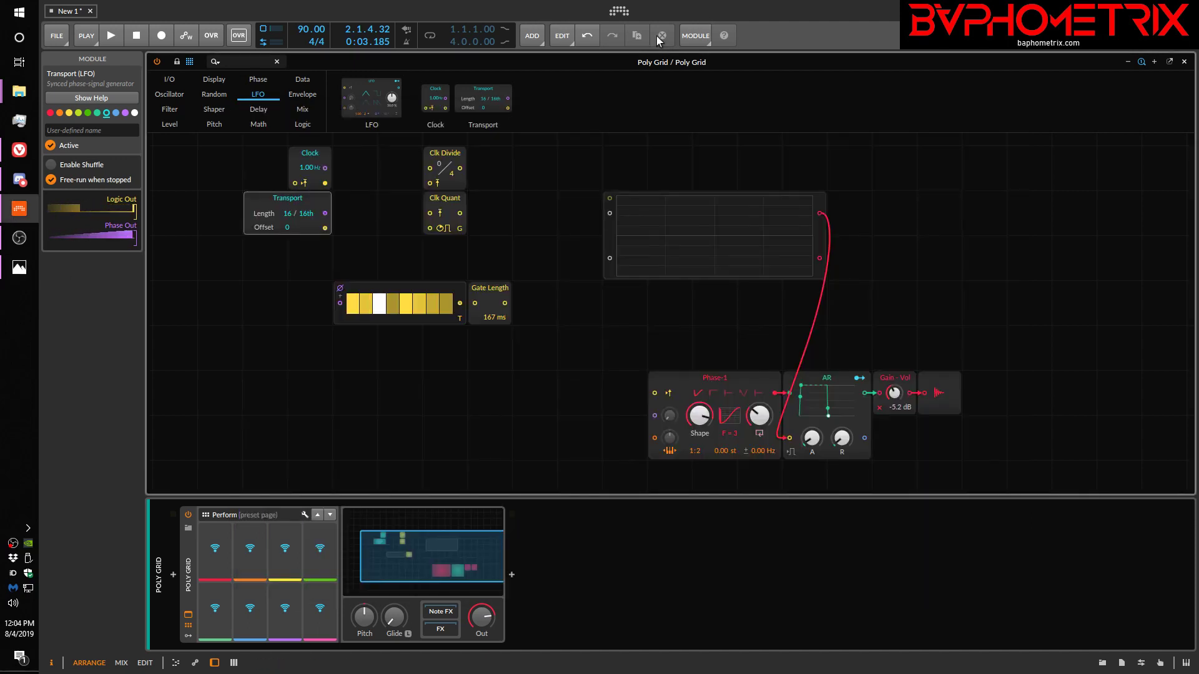
click(272, 203)
key(Delete)
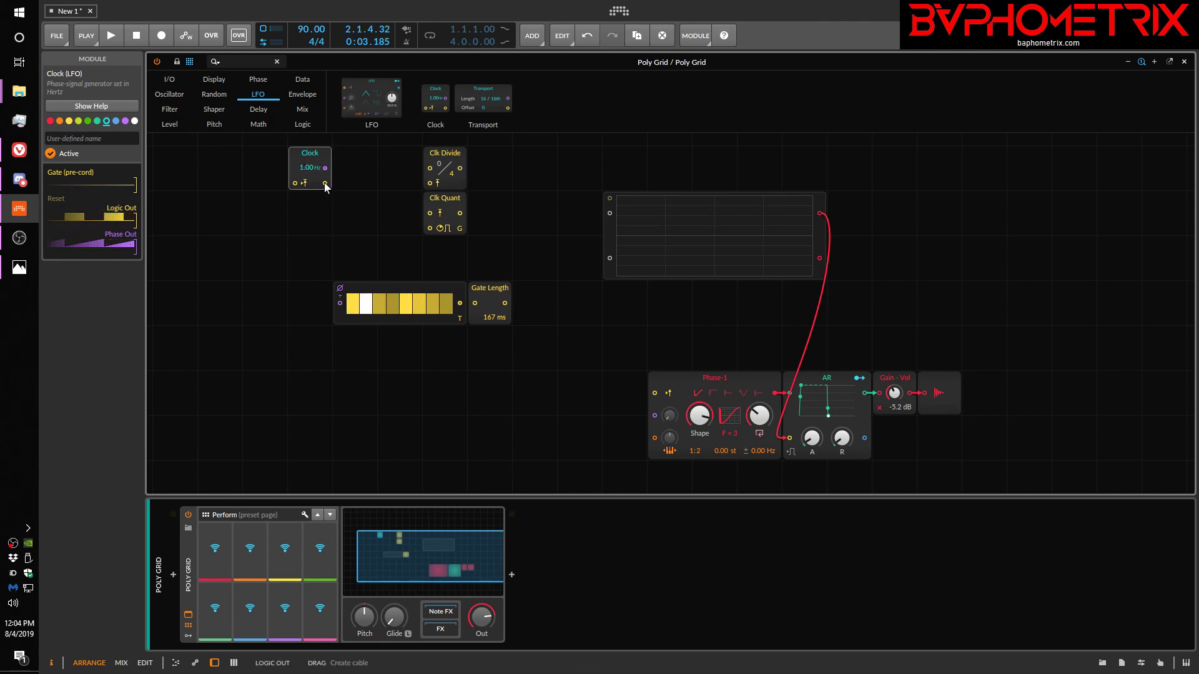
Patch the Clock's logic output into Clock Divide, and Clock Divide's gate output into the oscilloscope's first signal input.
drag(396, 212, 426, 184)
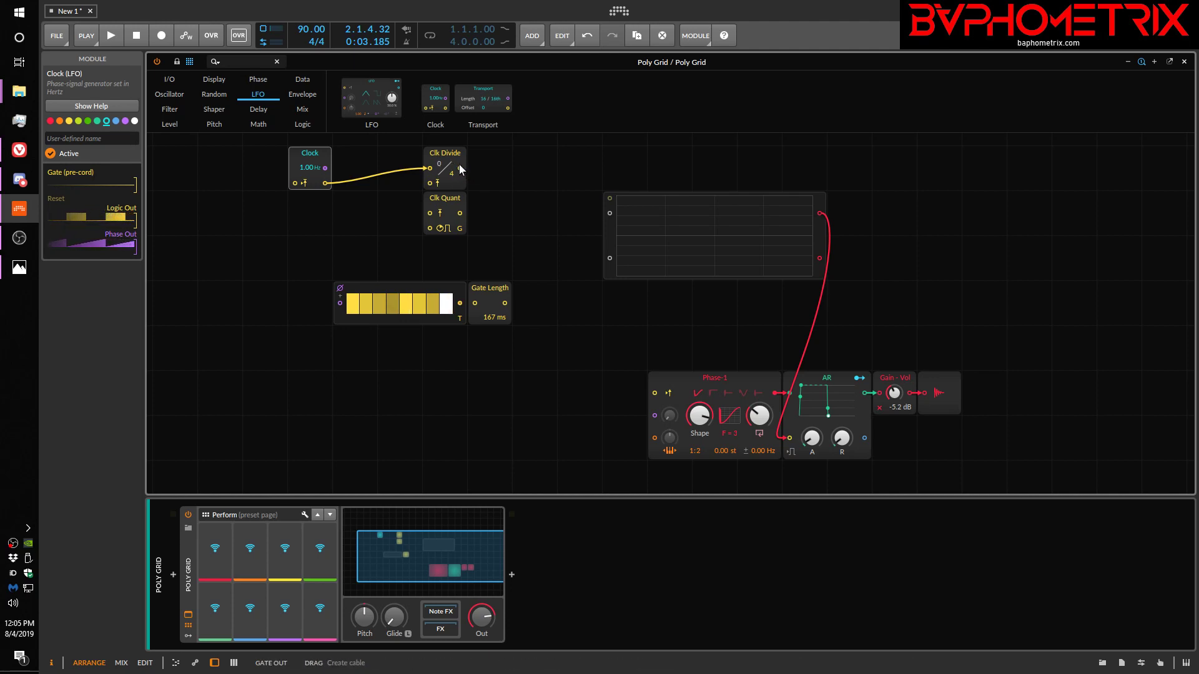
drag(460, 168, 609, 213)
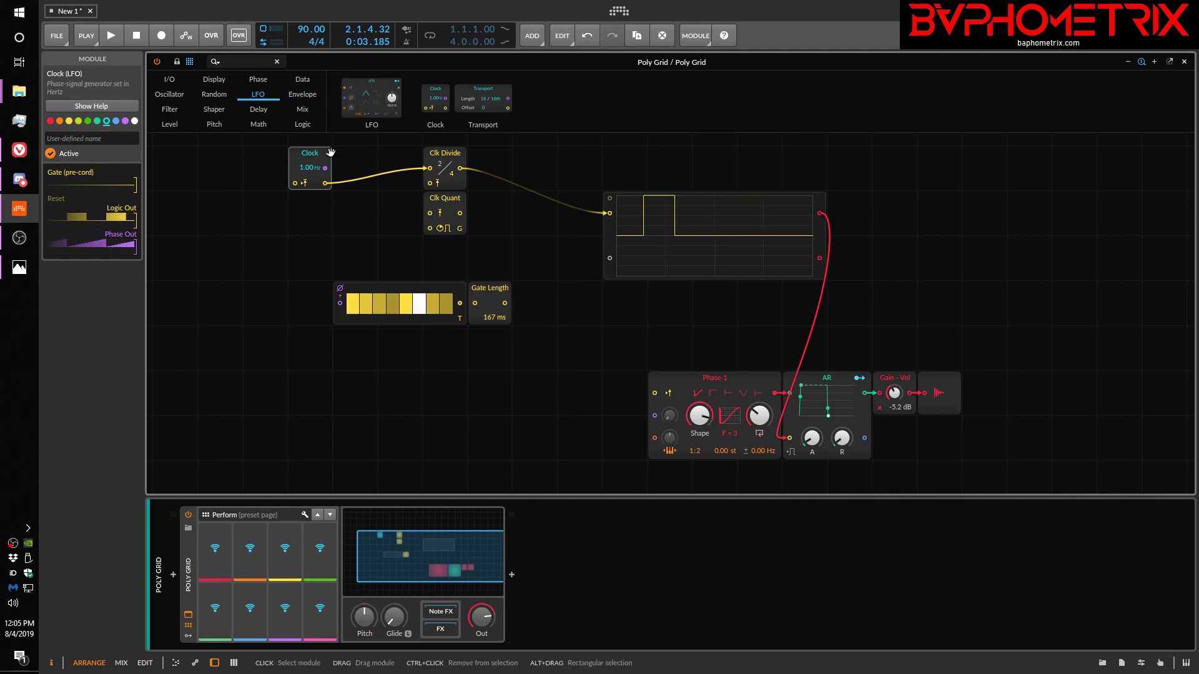
Switch to Photos to review the GridSchool episode list, and return to Bitwig Studio.
click(19, 267)
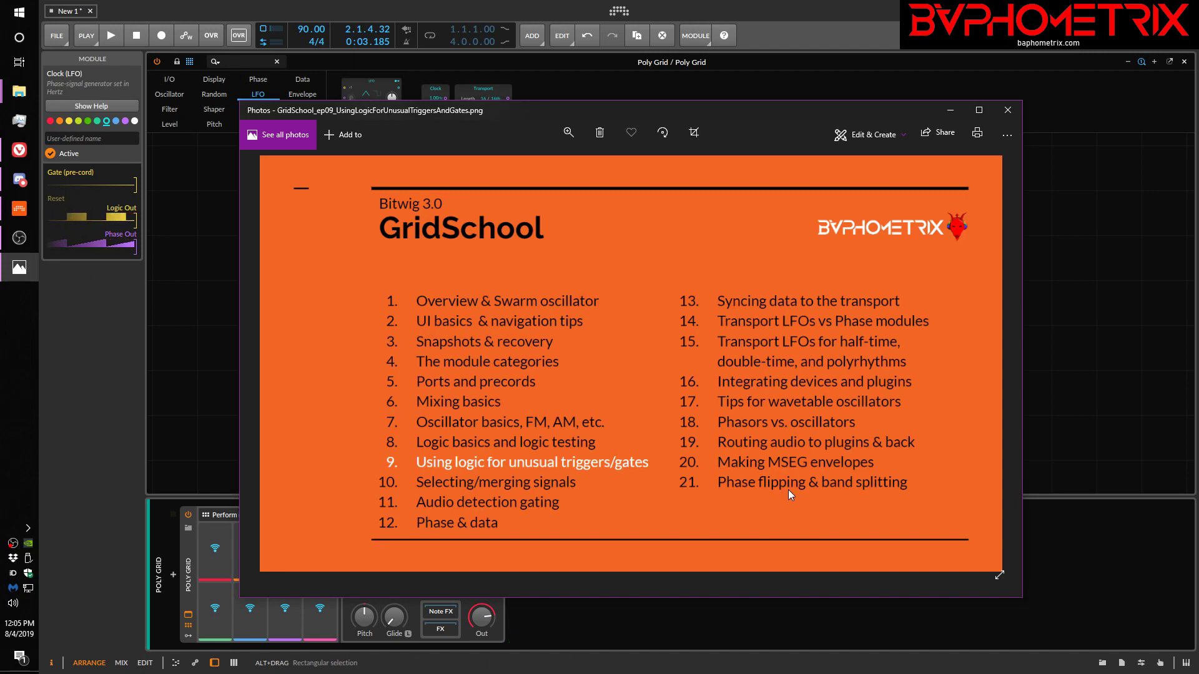
click(744, 13)
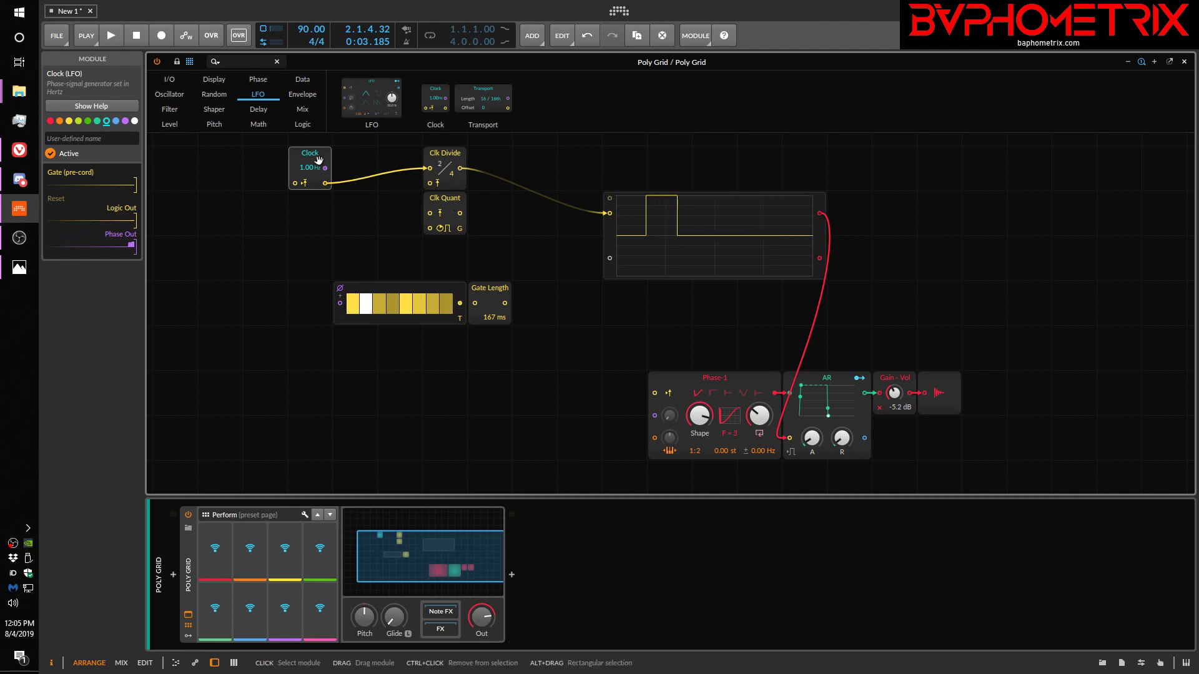
Deactivate and reactivate the Clock module, moving Clock Quantize away and back beneath Clock Divide in between.
key(alt+a)
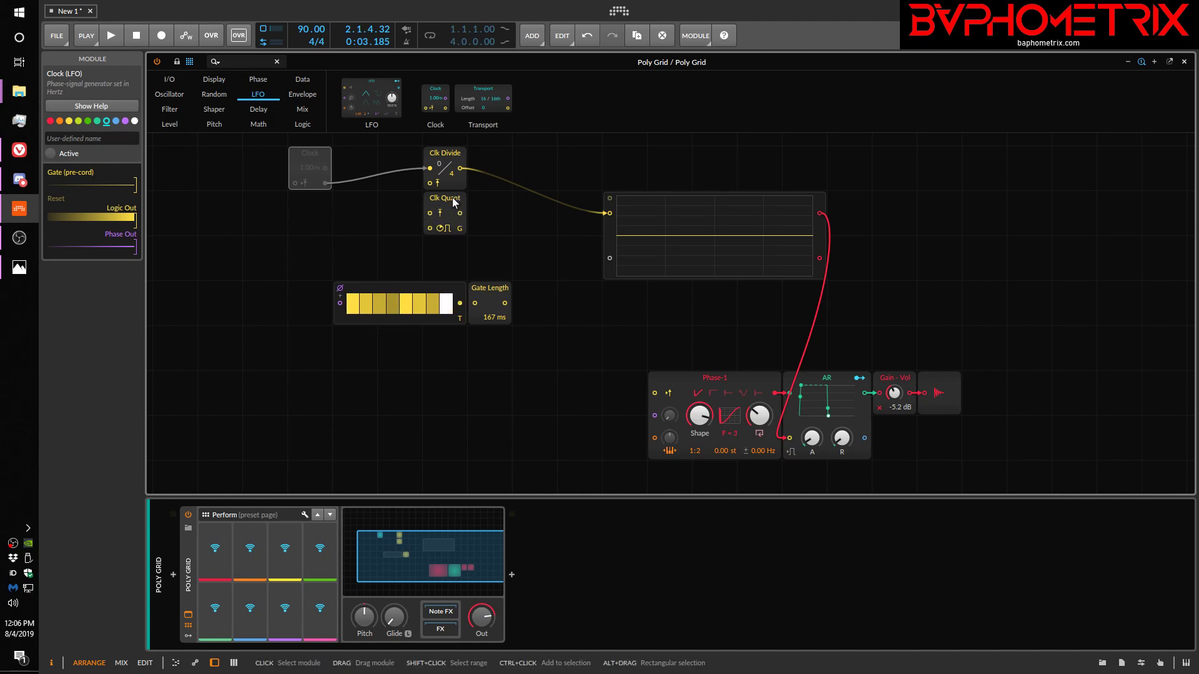
click(444, 218)
drag(445, 217, 447, 251)
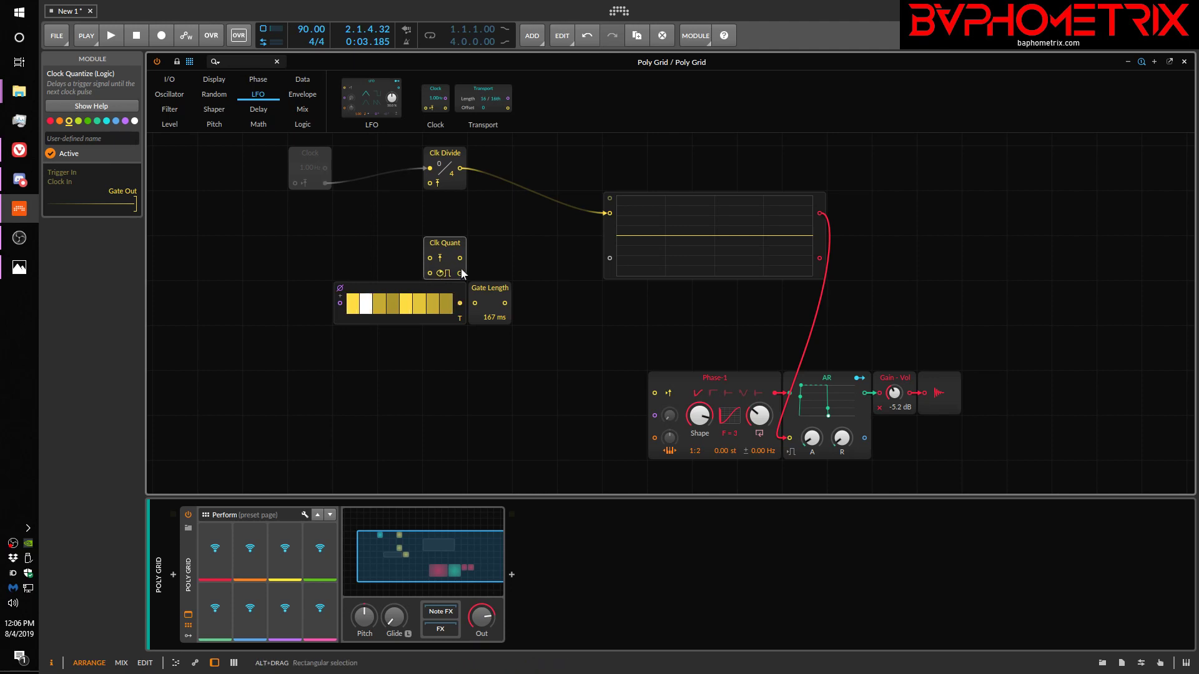
mouse_move(448, 249)
mouse_down()
mouse_move(448, 202)
mouse_move(448, 249)
mouse_up()
drag(429, 261, 429, 216)
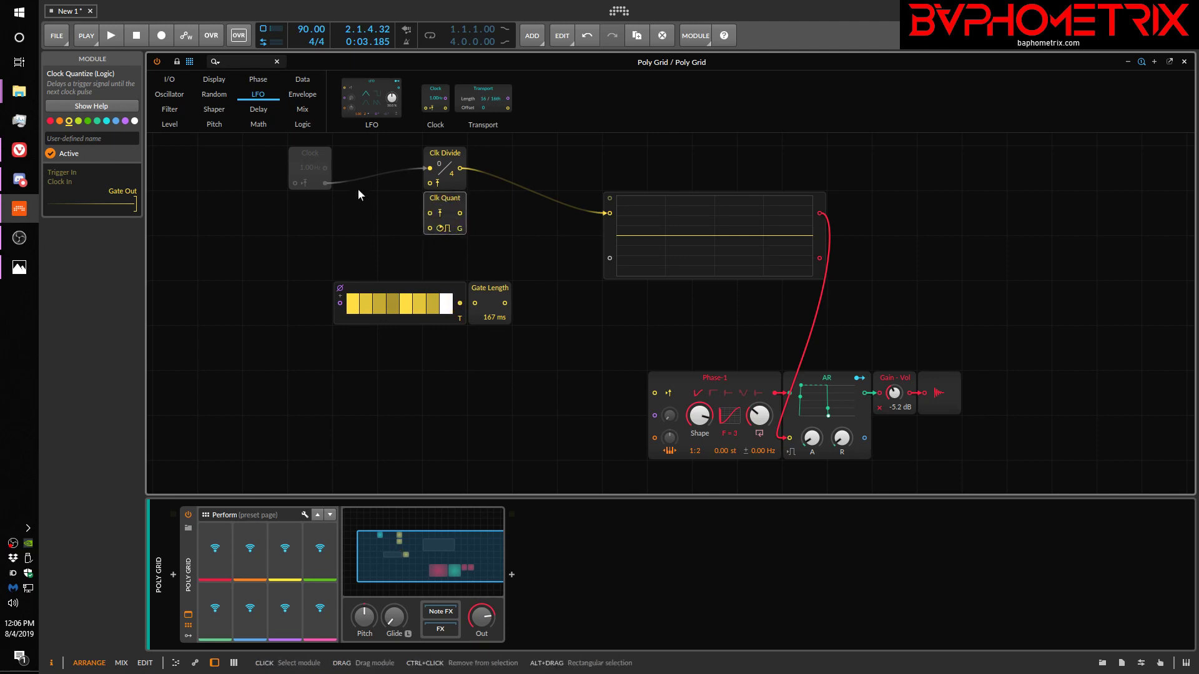
click(323, 161)
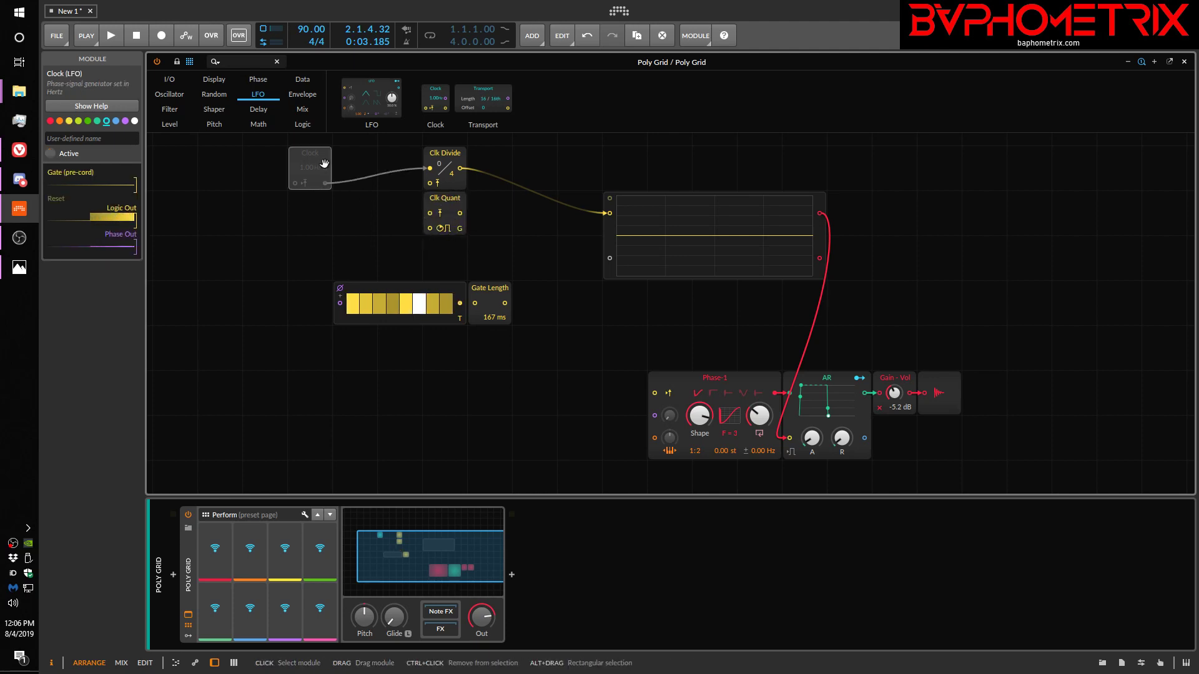
key(alt+a)
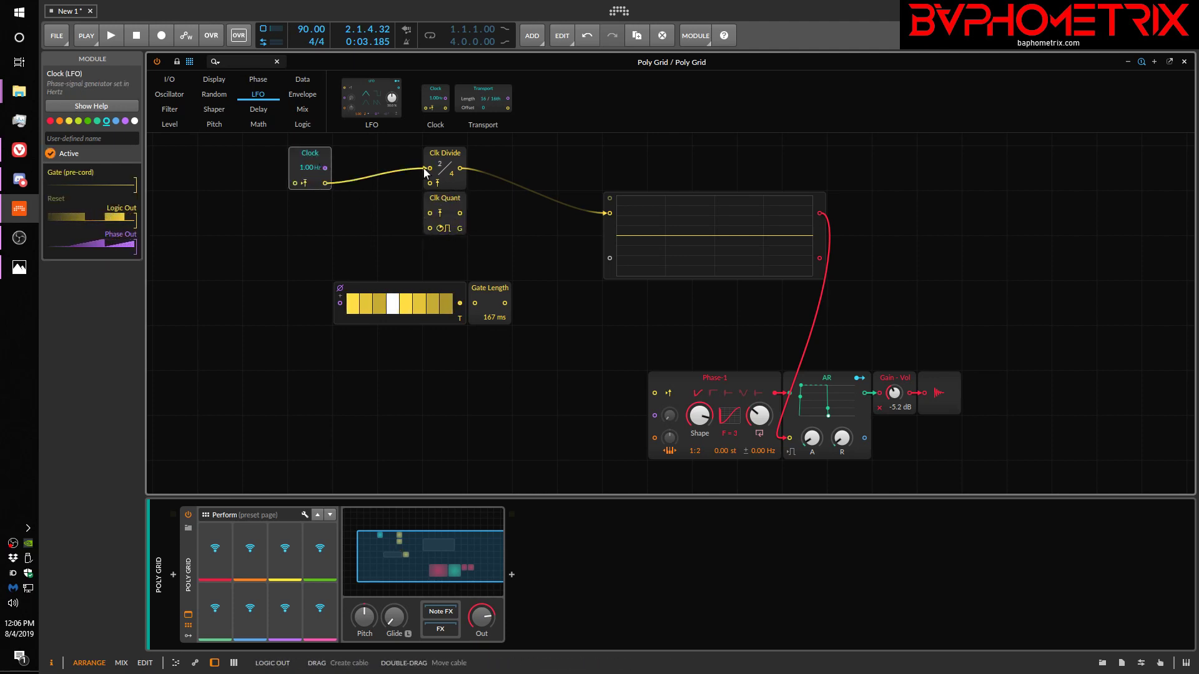
Replace Clock Divide with Clock Quantize in the path from the Clock to the oscilloscope, using its trigger input, and delete Clock Divide.
drag(429, 169, 430, 213)
drag(325, 183, 430, 214)
click(456, 157)
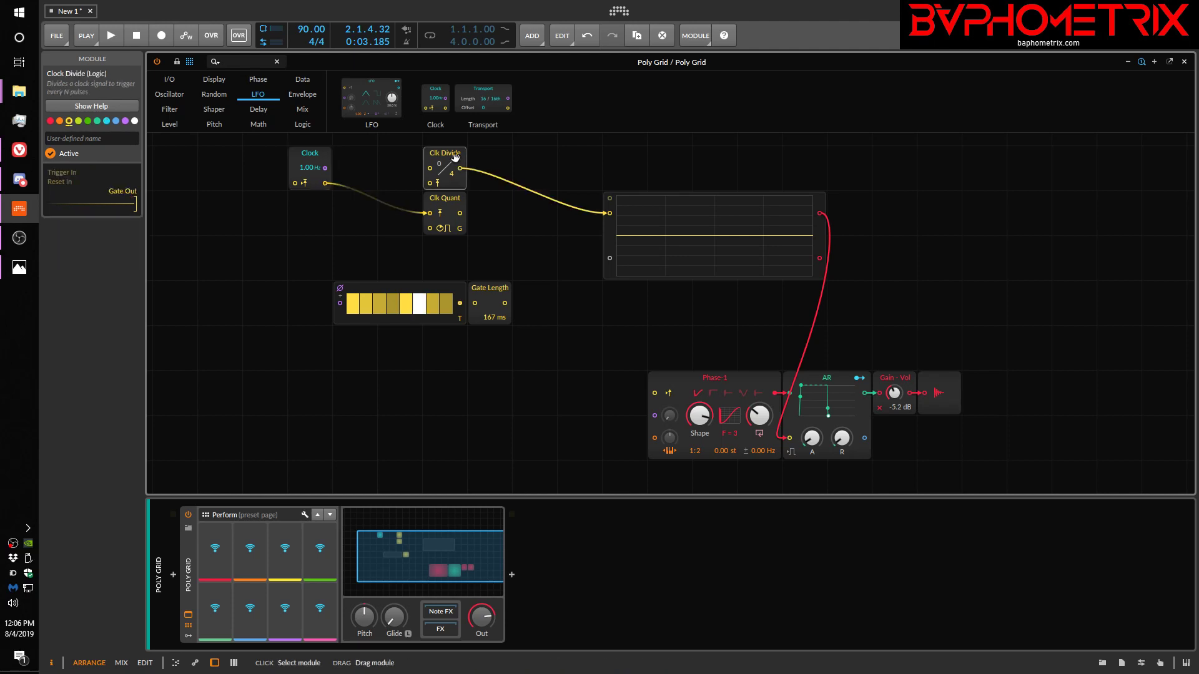
key(alt+a)
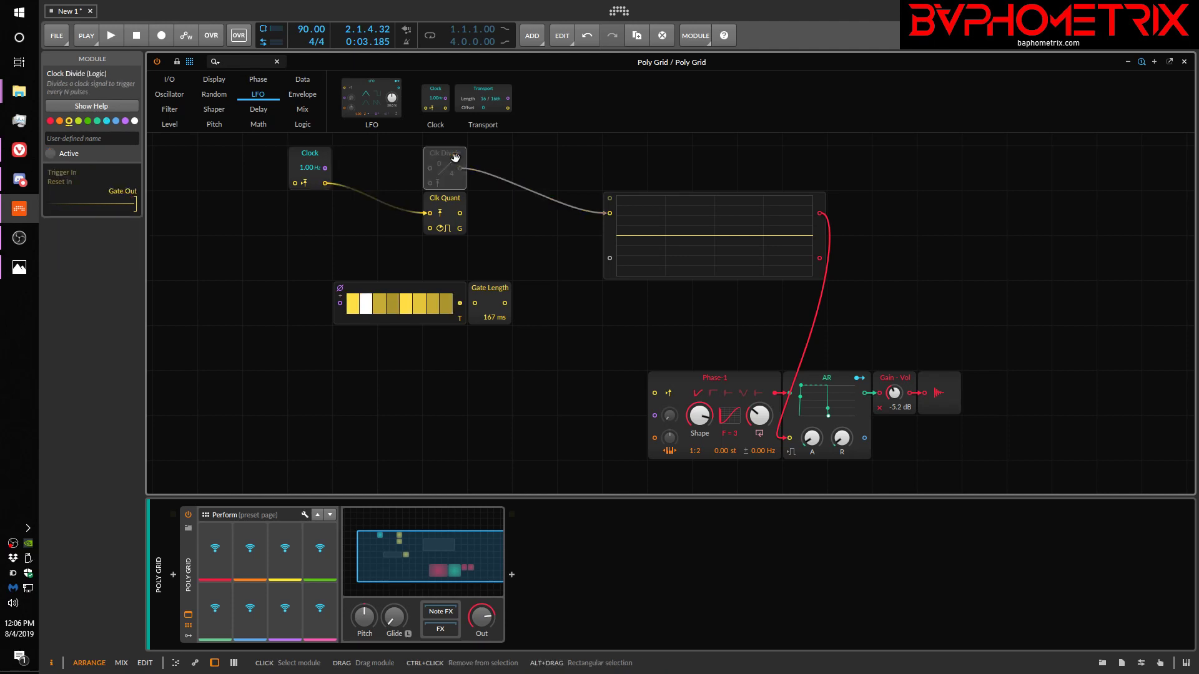
key(Delete)
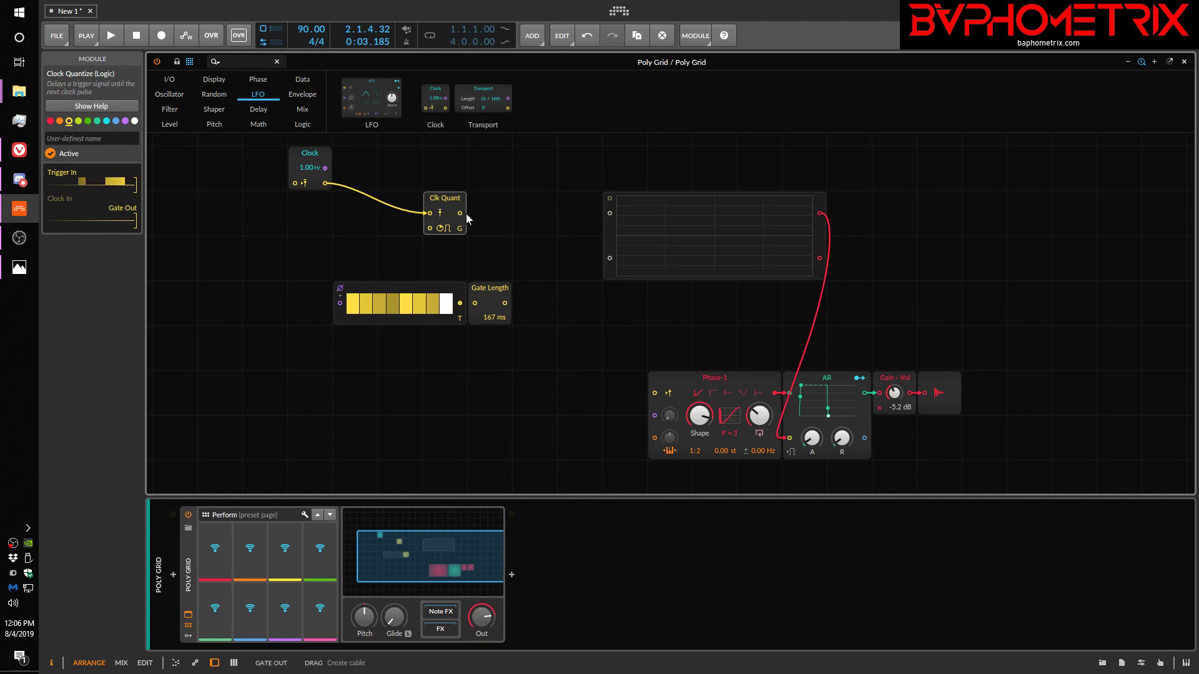
drag(460, 213, 614, 214)
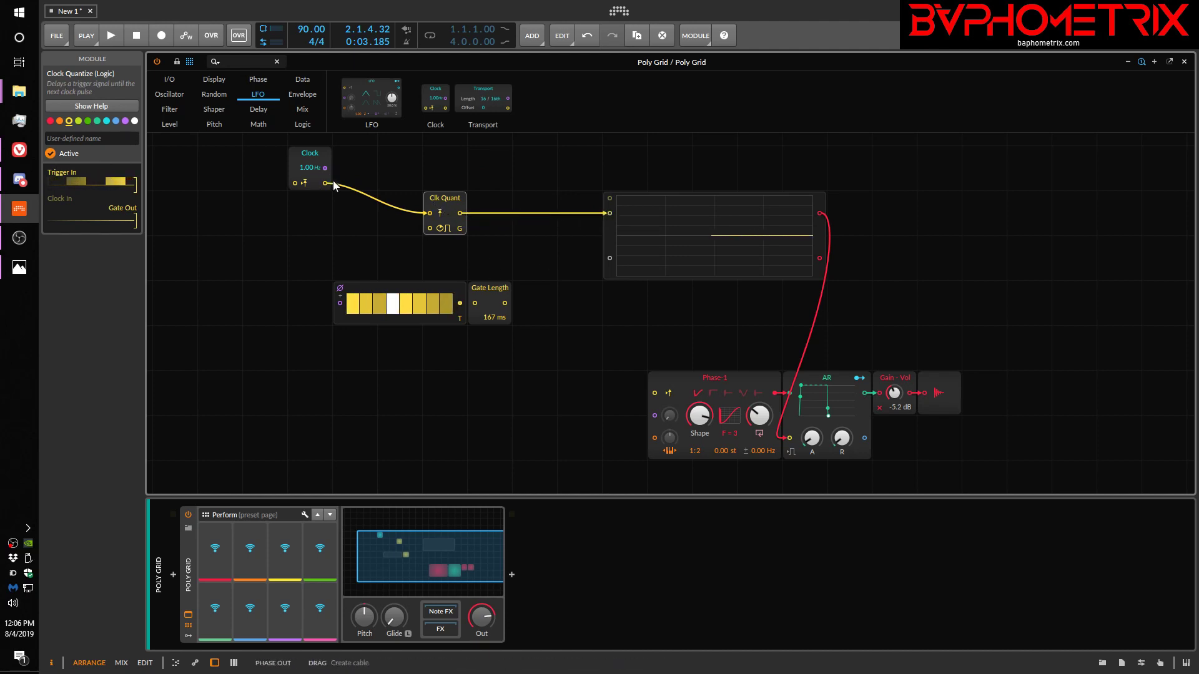
Add a Gate In module below the Clock feeding Clock Quantize's clock input, and set the Clock's rate to 4.00 Hz.
click(170, 78)
drag(373, 106, 429, 229)
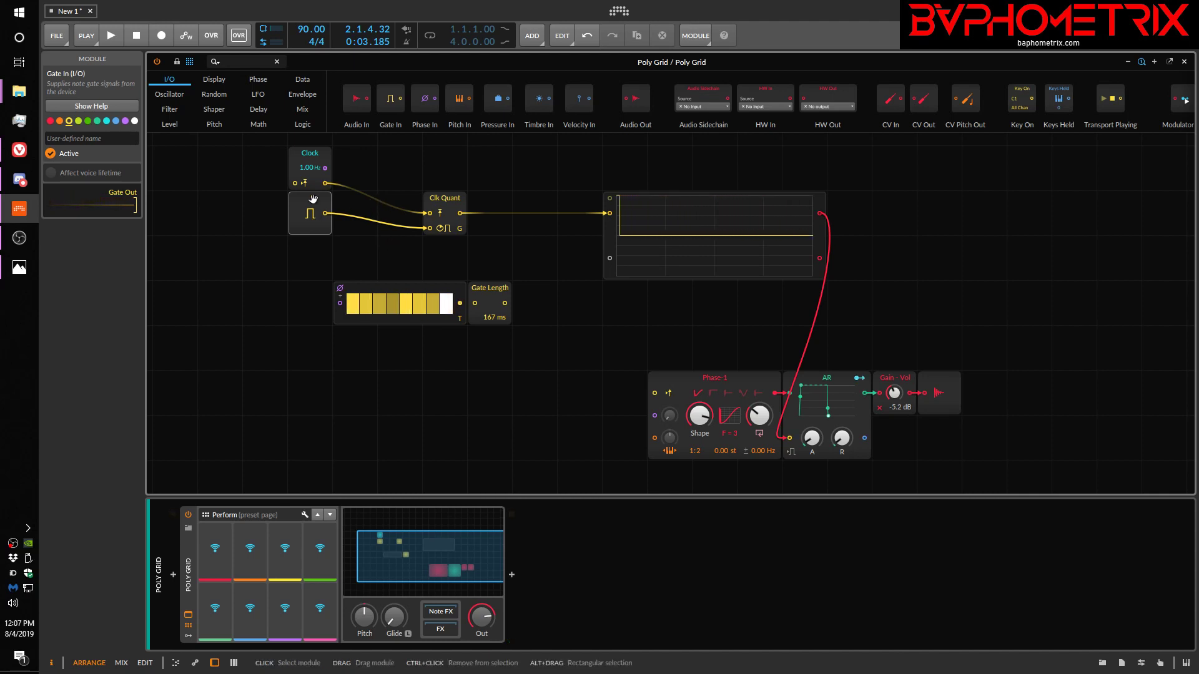
drag(305, 167, 305, 154)
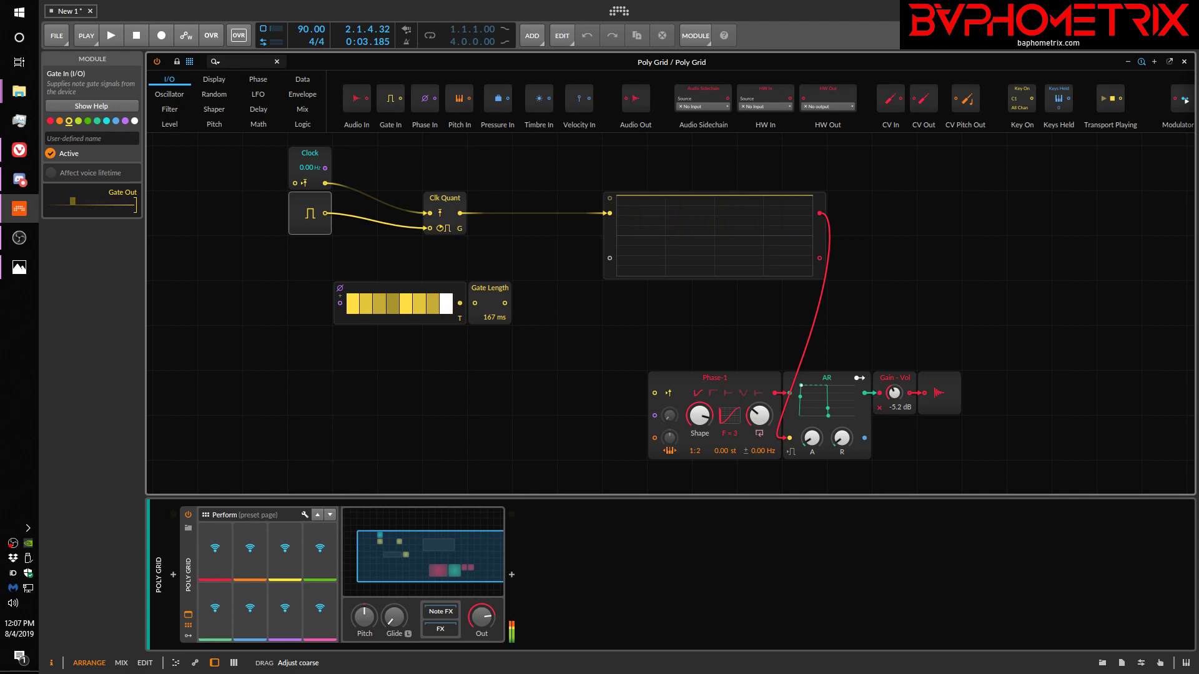
drag(304, 154, 305, 168)
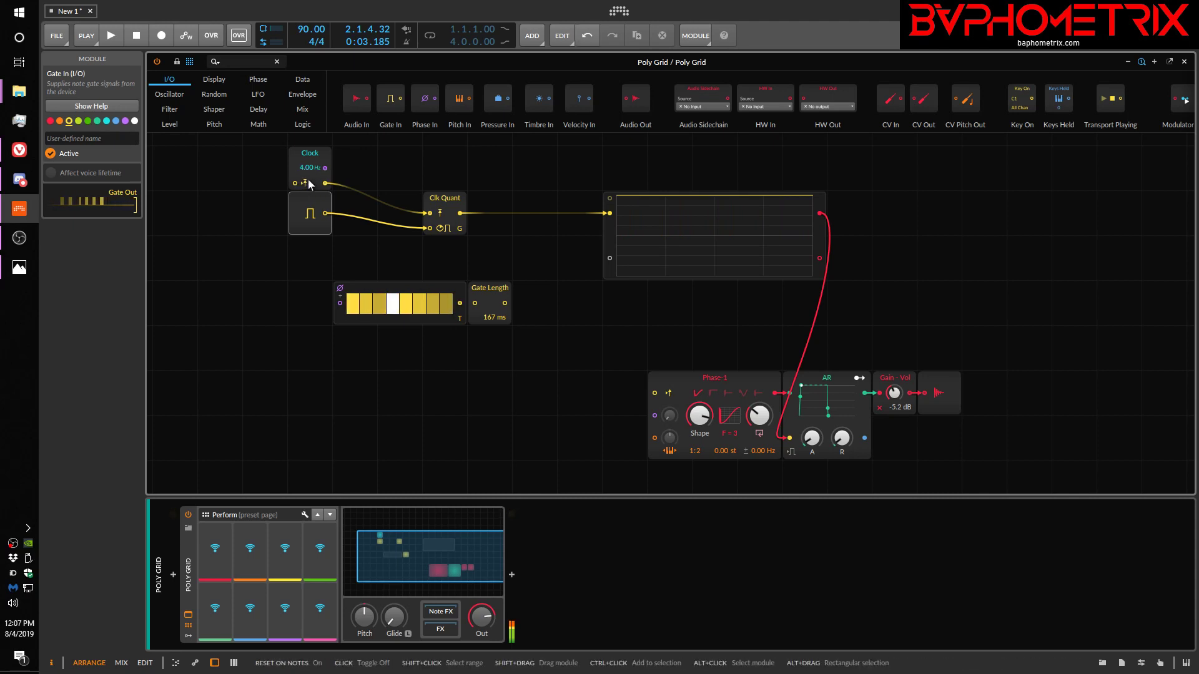
Deactivate both the Clock and the Clock Quantize modules.
click(328, 160)
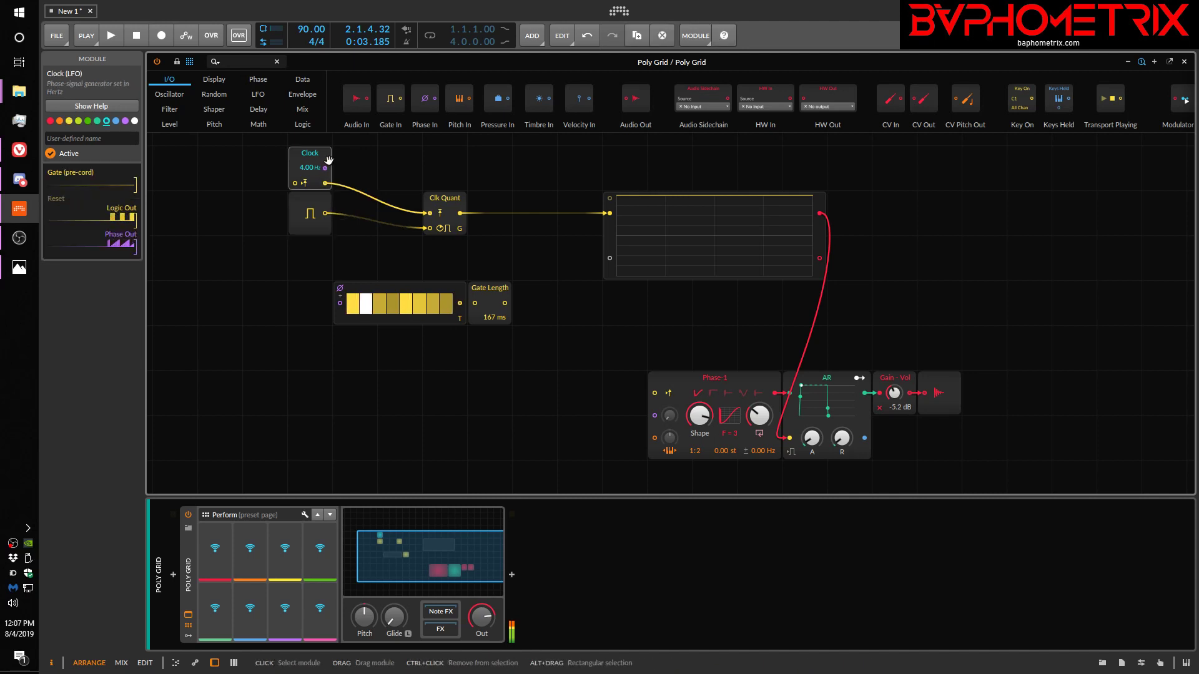
key(alt+a)
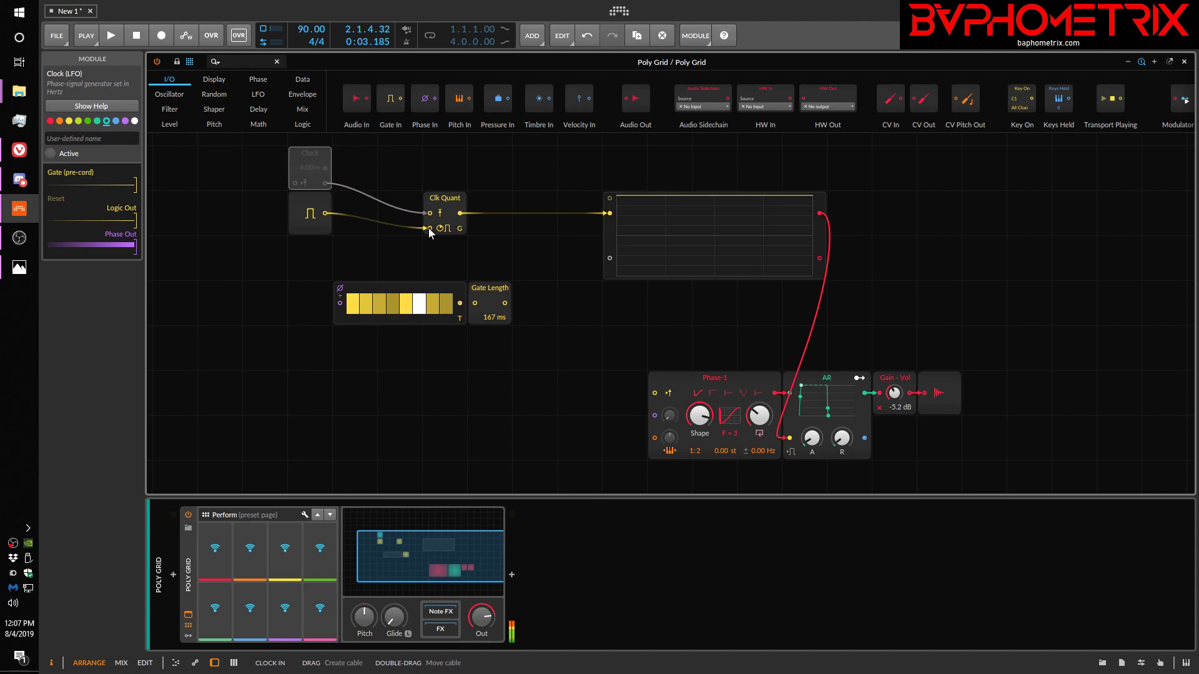
click(460, 206)
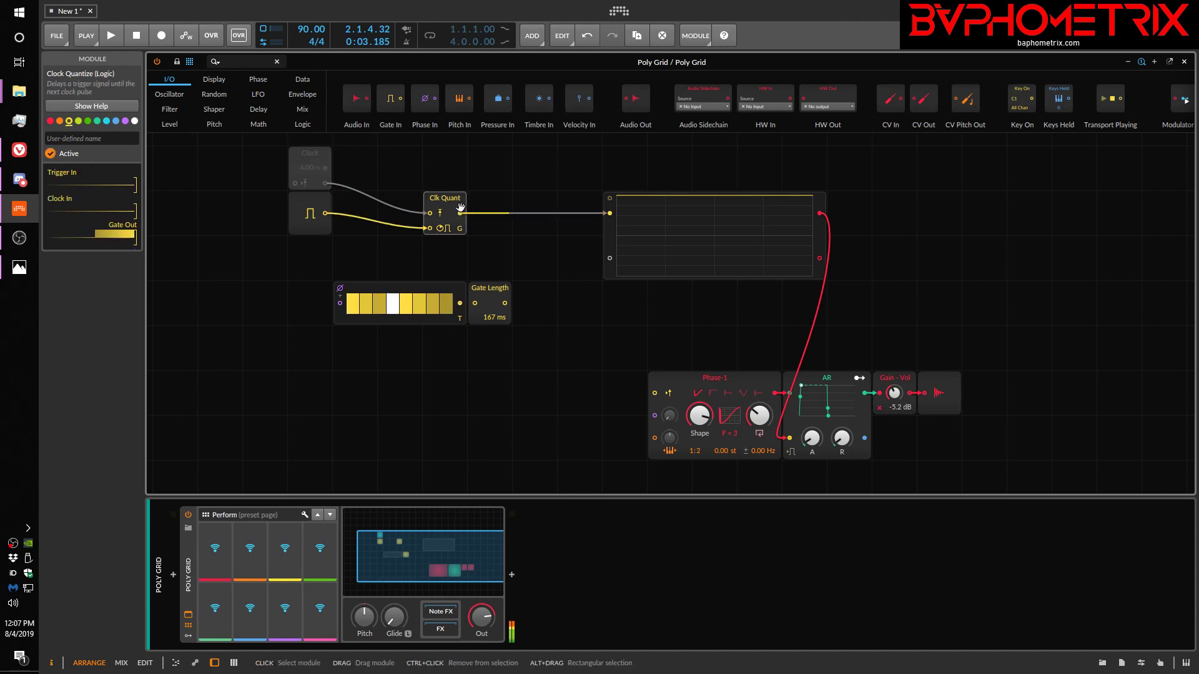
key(alt+a)
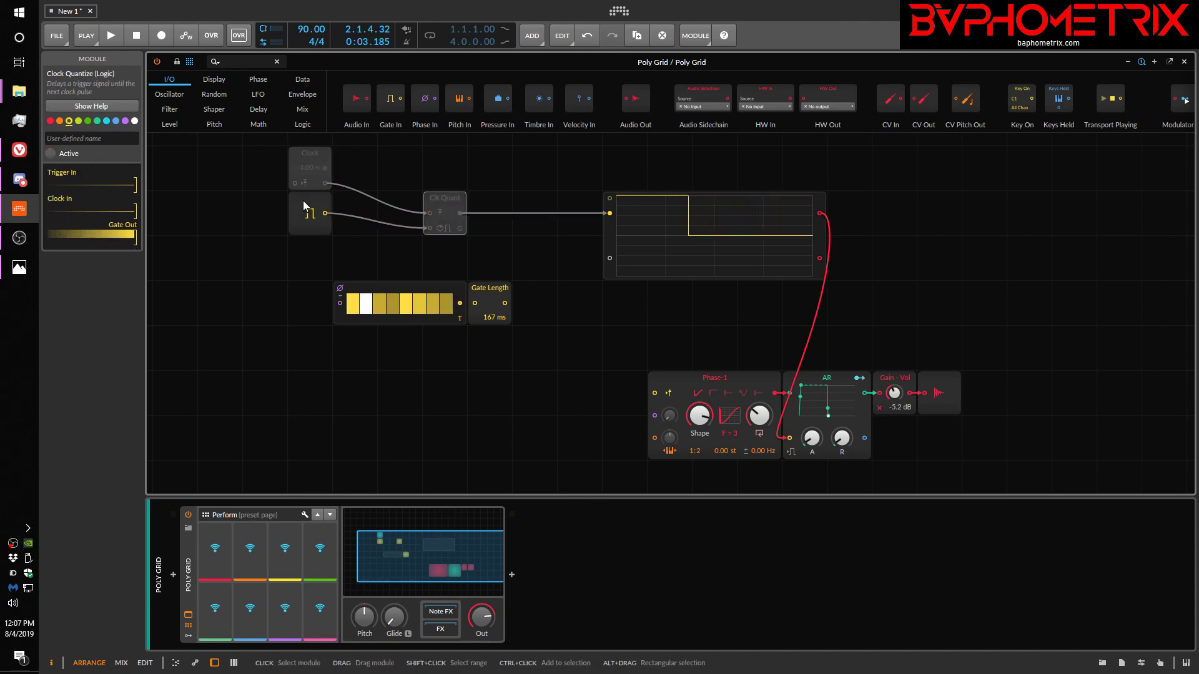
Move Gate In down one cell and replace the Clock with an active Transport LFO module.
drag(316, 198, 316, 242)
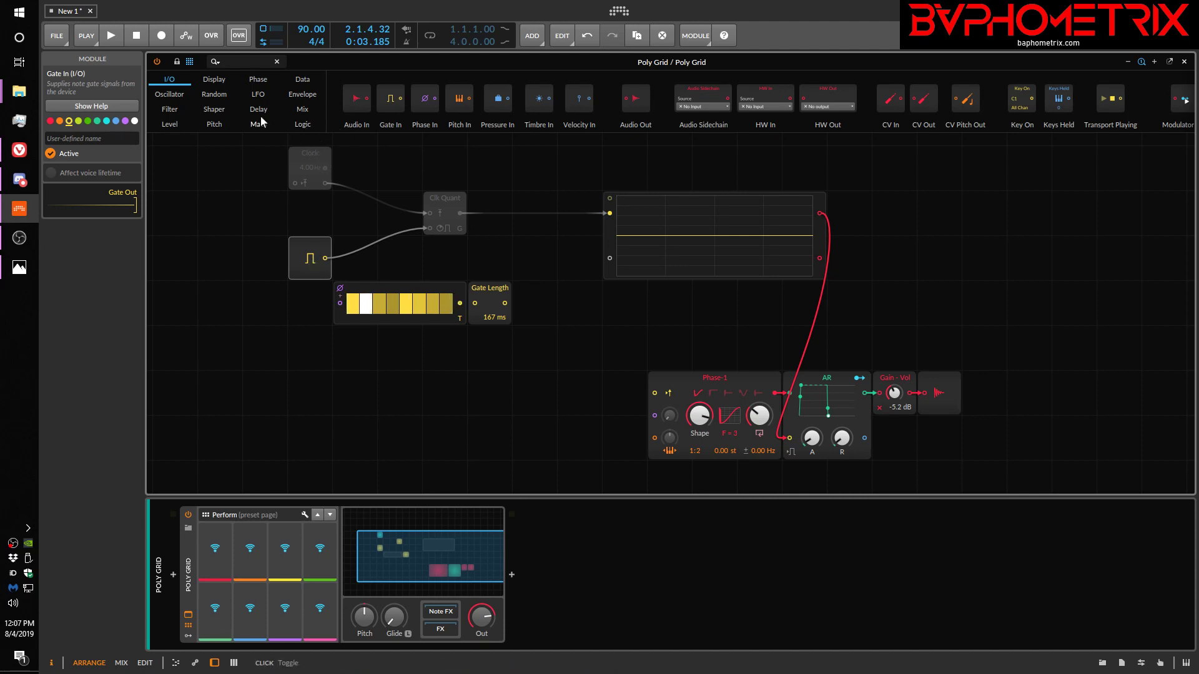
click(258, 95)
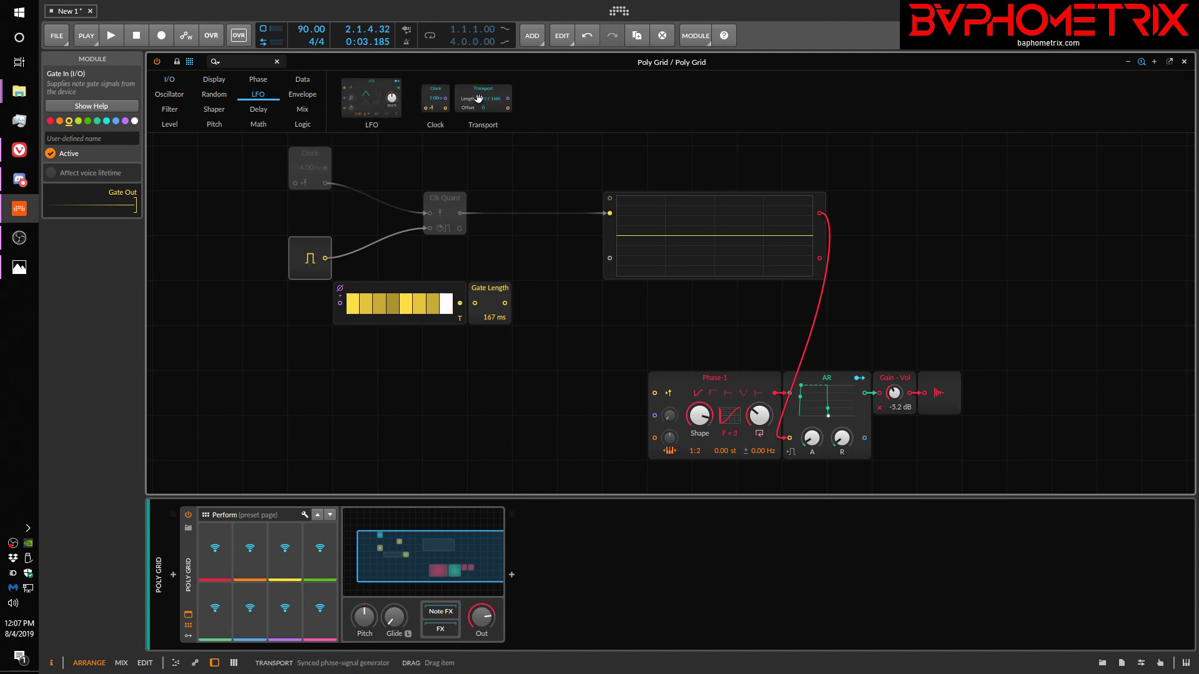
drag(484, 100, 320, 172)
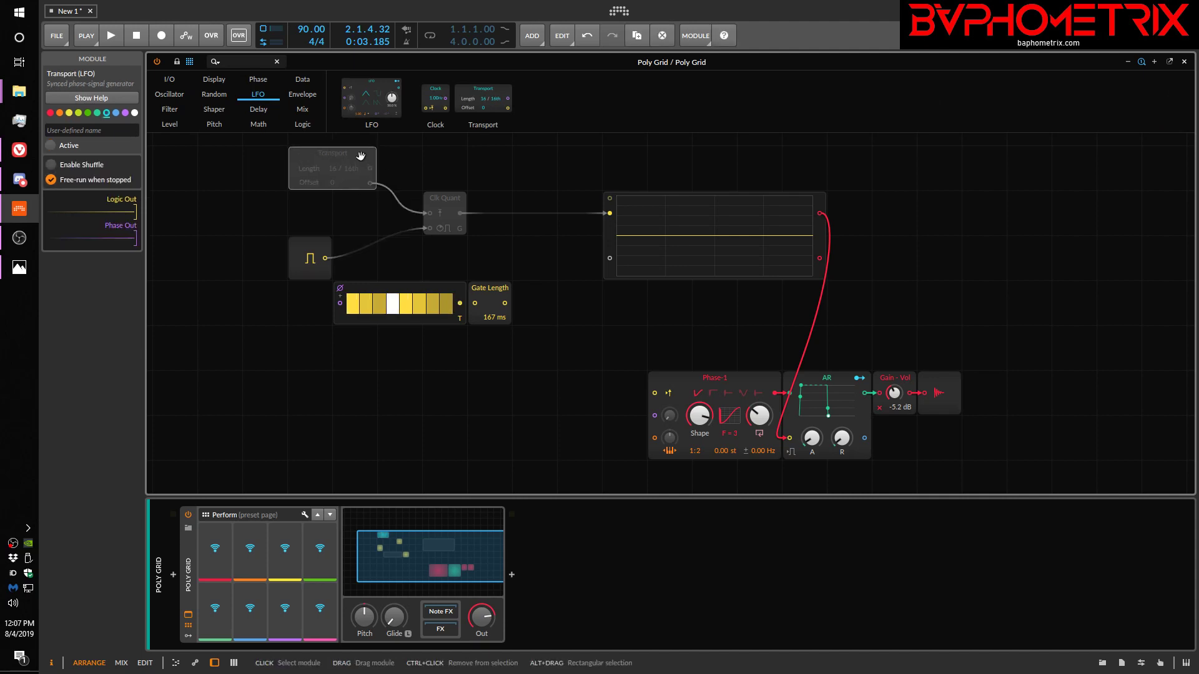
key(alt+a)
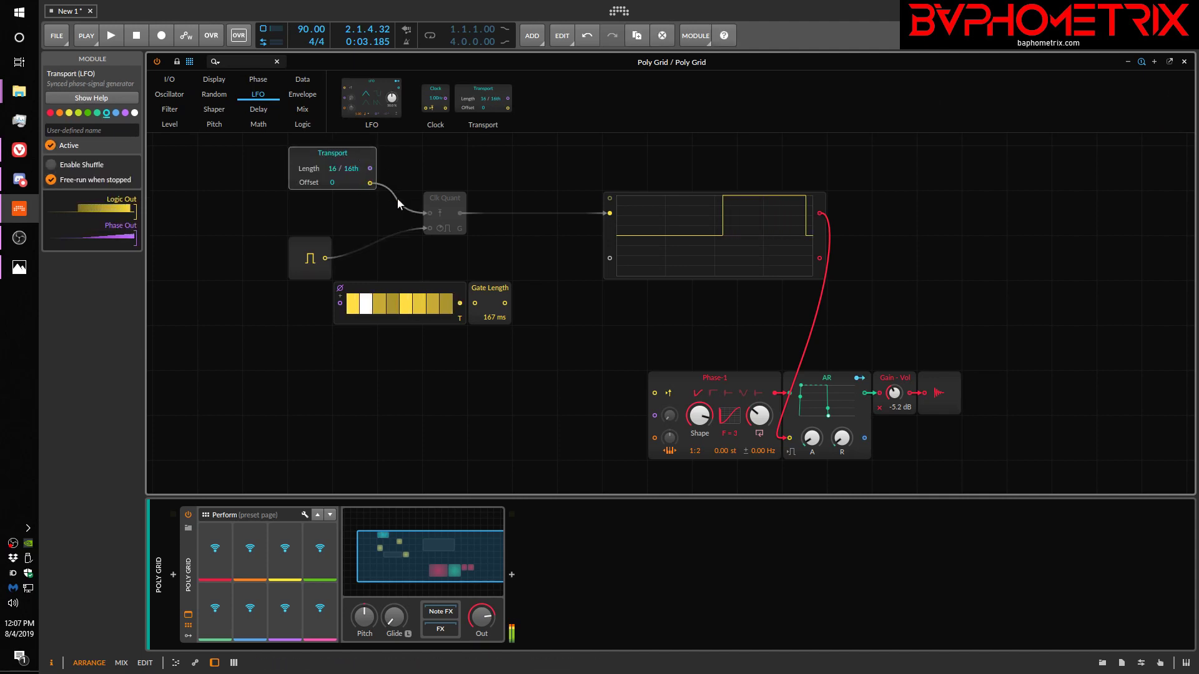
Move the Transport LFO one cell left with its Length set to 4/16th, and reactivate Clock Quantize.
drag(356, 175, 356, 218)
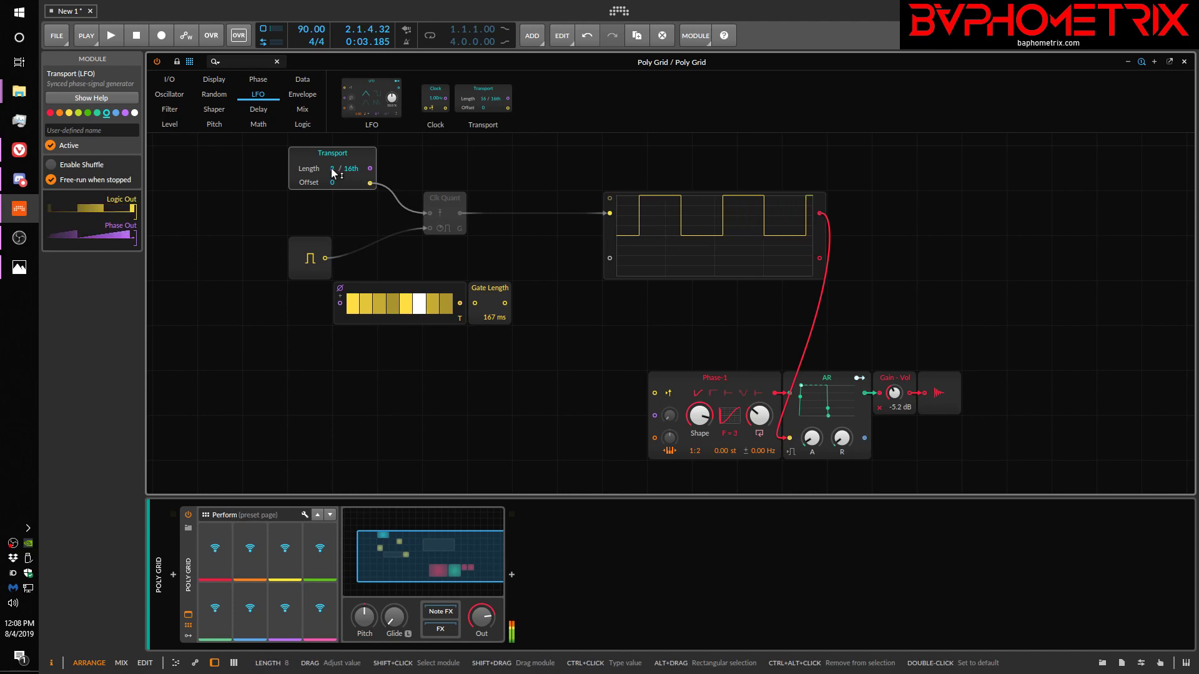
drag(331, 167, 312, 155)
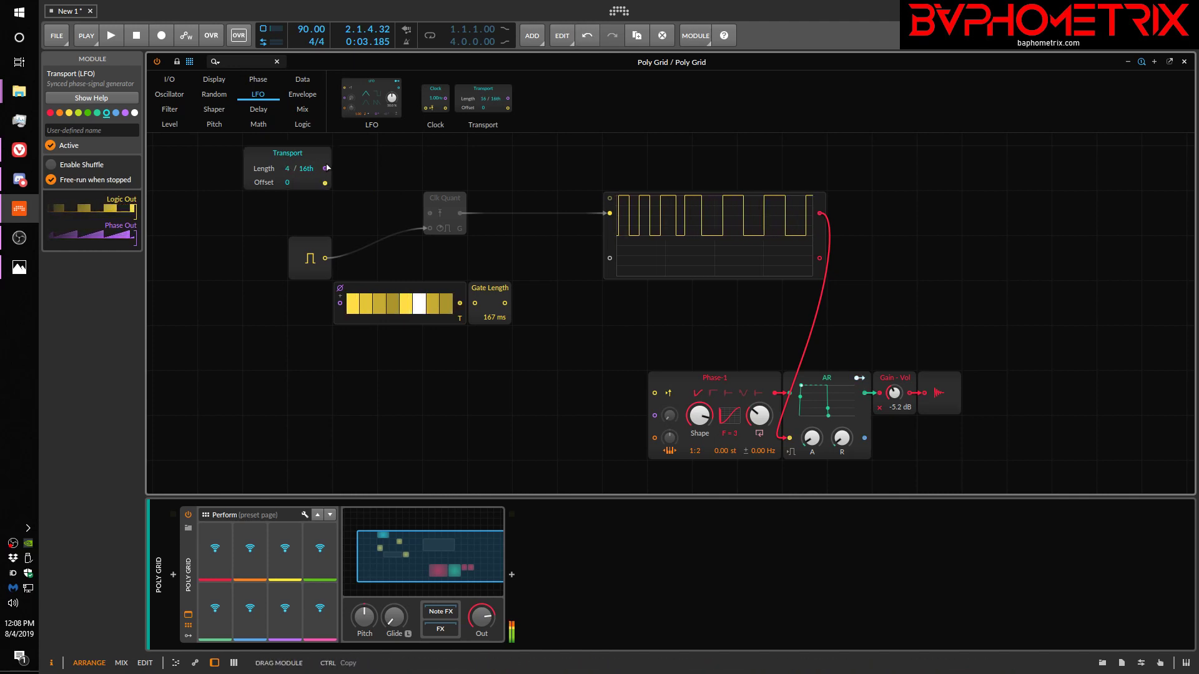
click(452, 200)
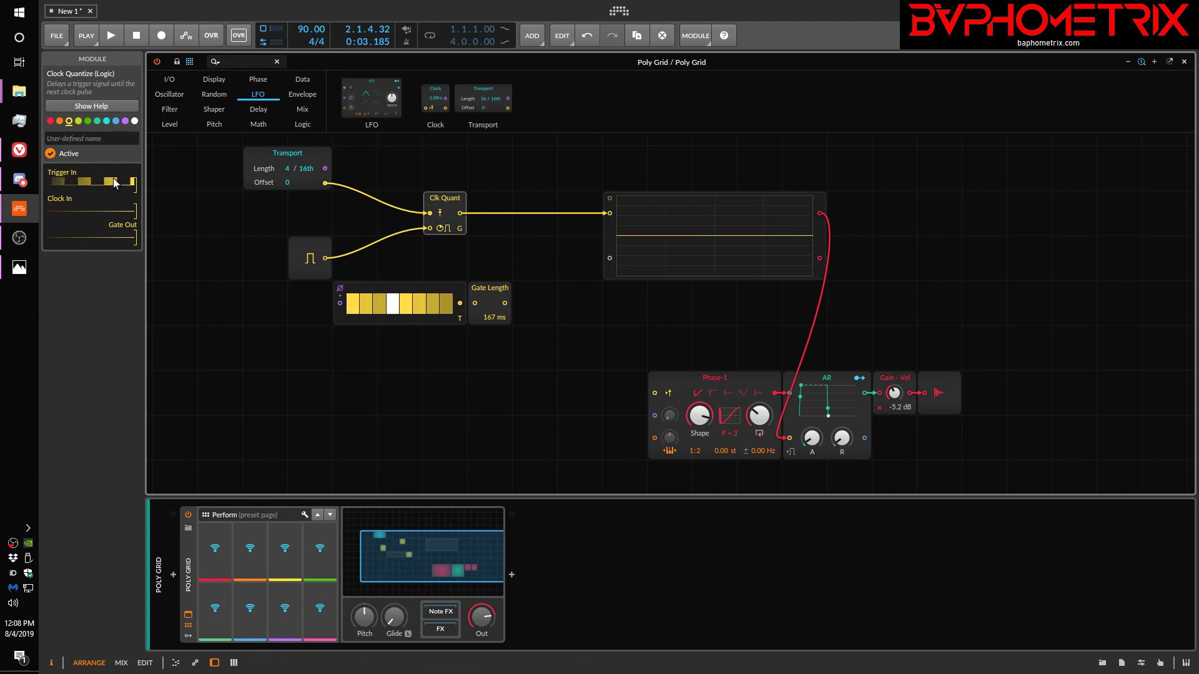
Enable Trigger Mode on the Clock Quantize module so it outputs triggers instead of gates.
click(296, 153)
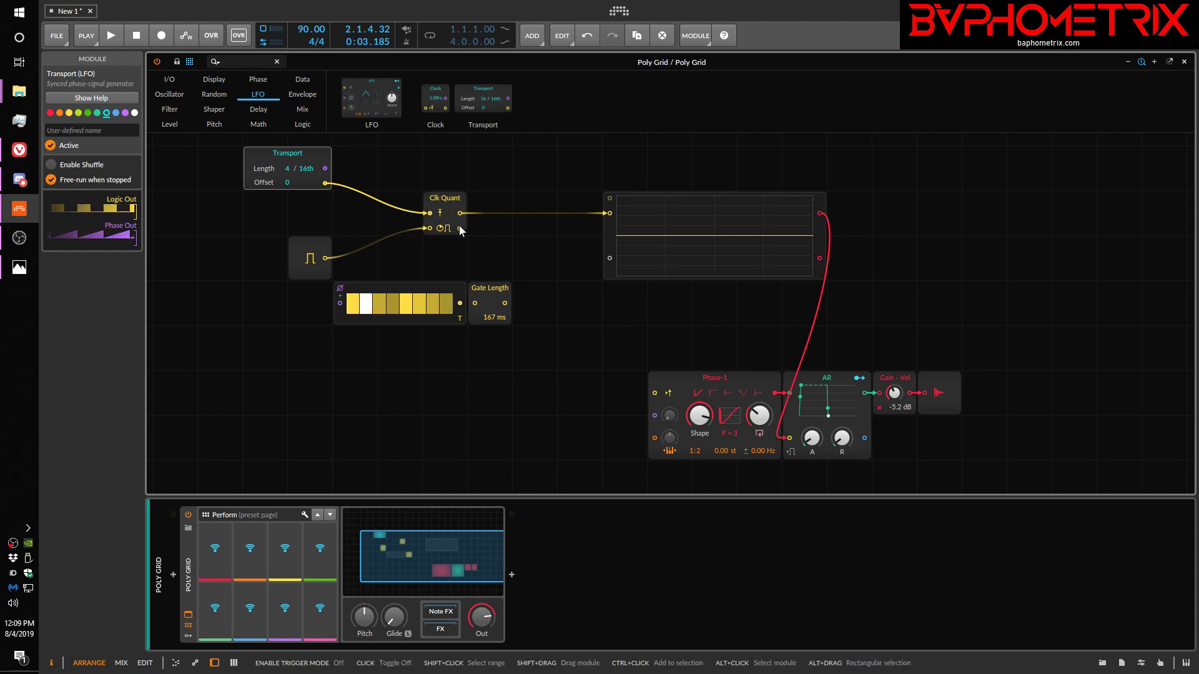
click(449, 203)
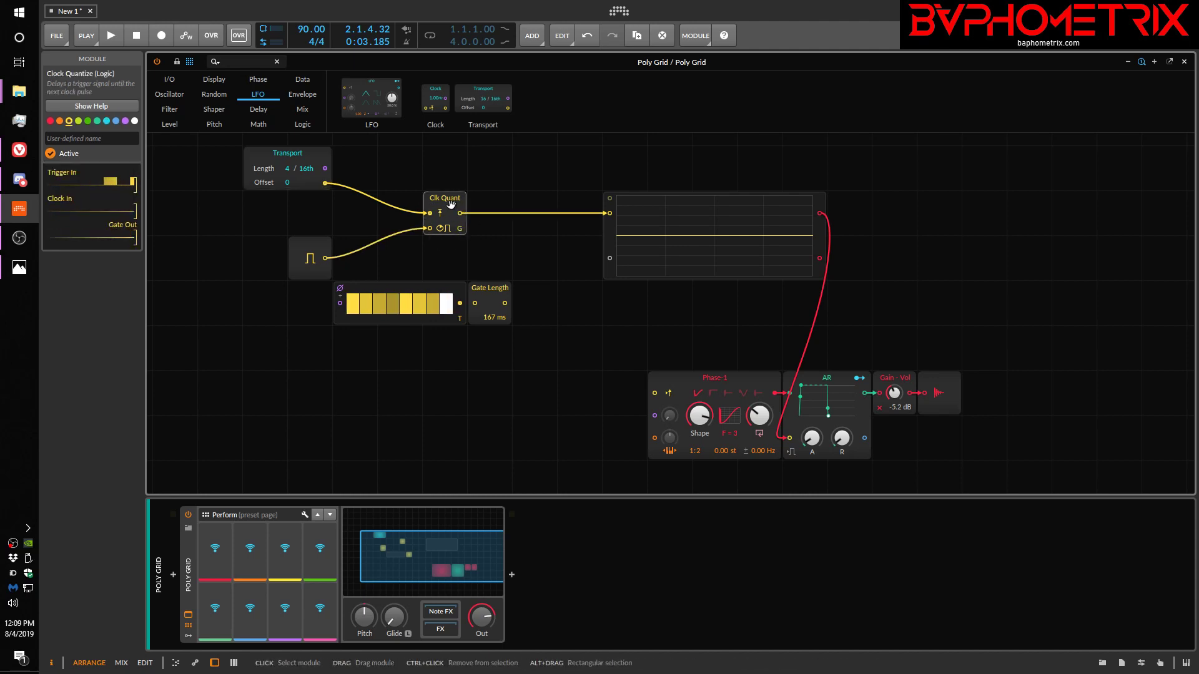
click(459, 228)
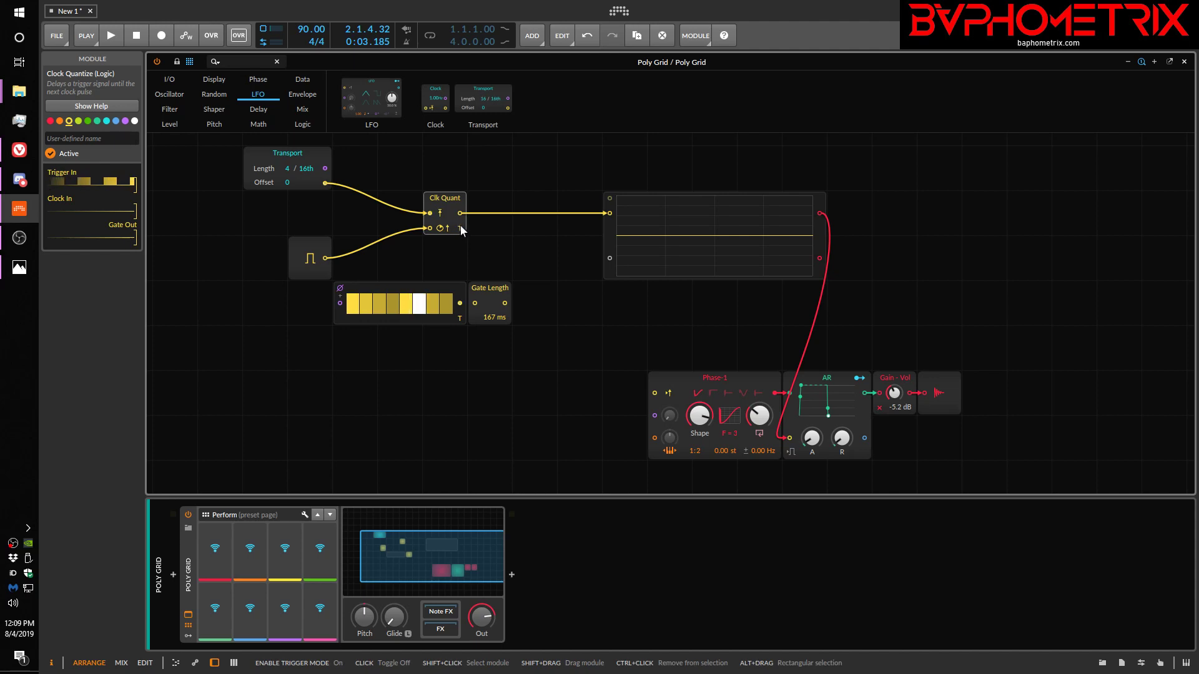
click(472, 185)
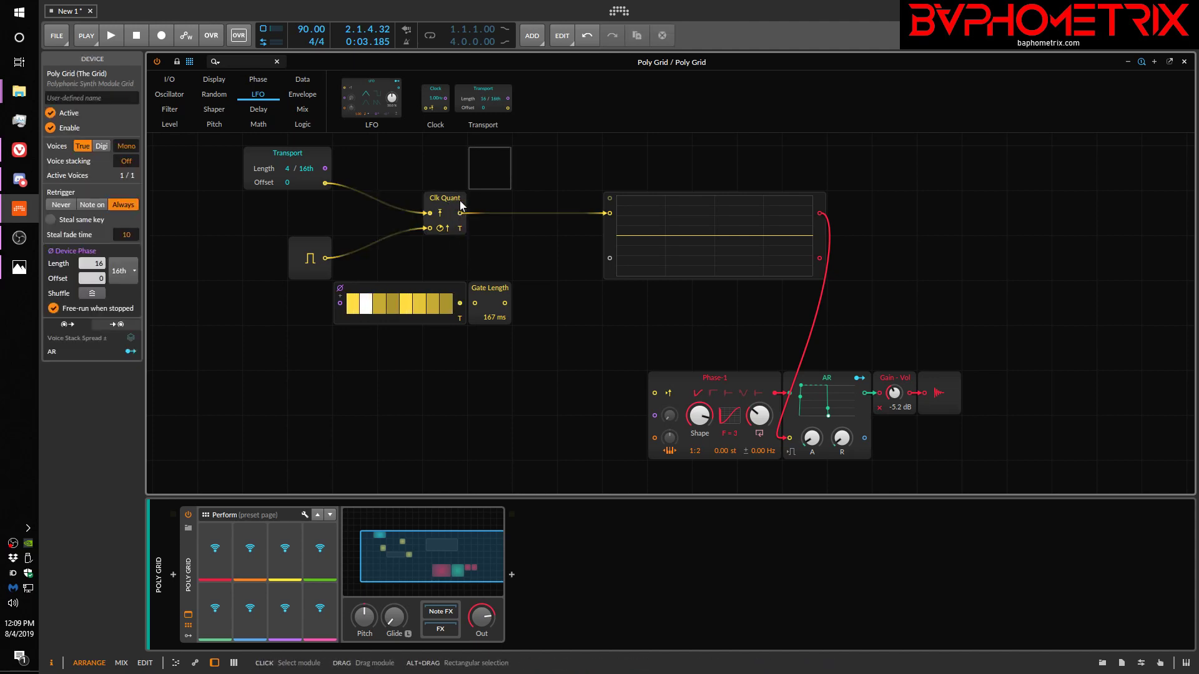
Set the Transport LFO's Length to 8/16th and display the Logic category of modules.
click(448, 200)
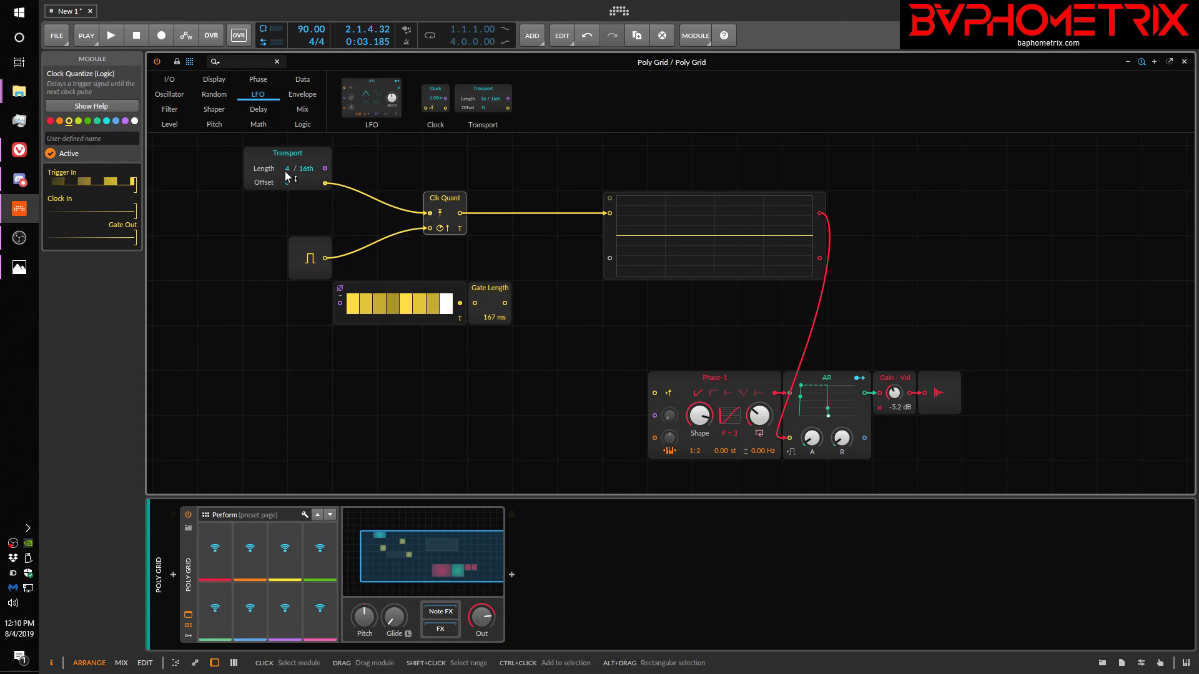
drag(289, 173, 289, 152)
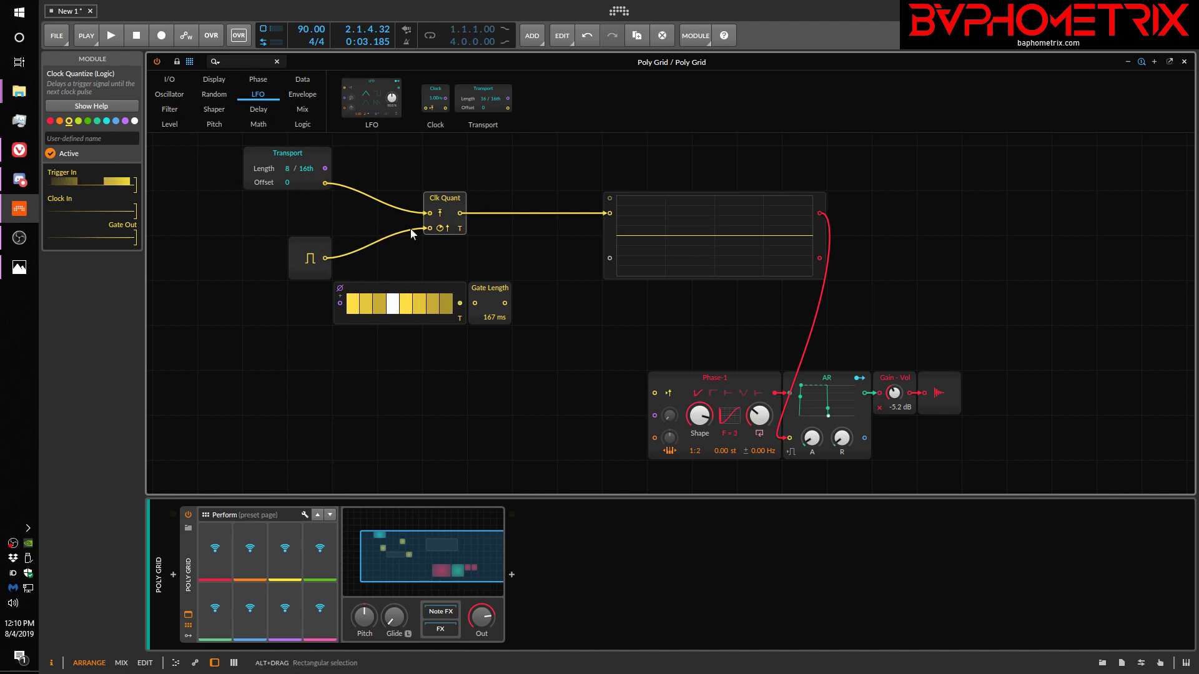
click(303, 124)
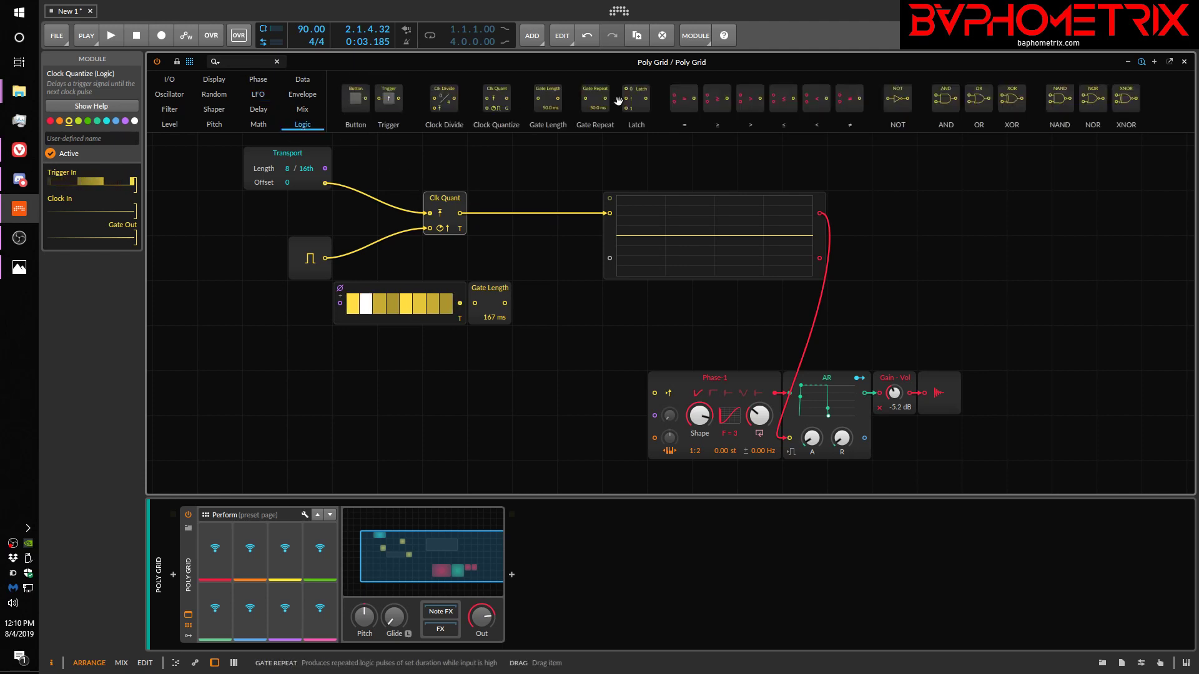